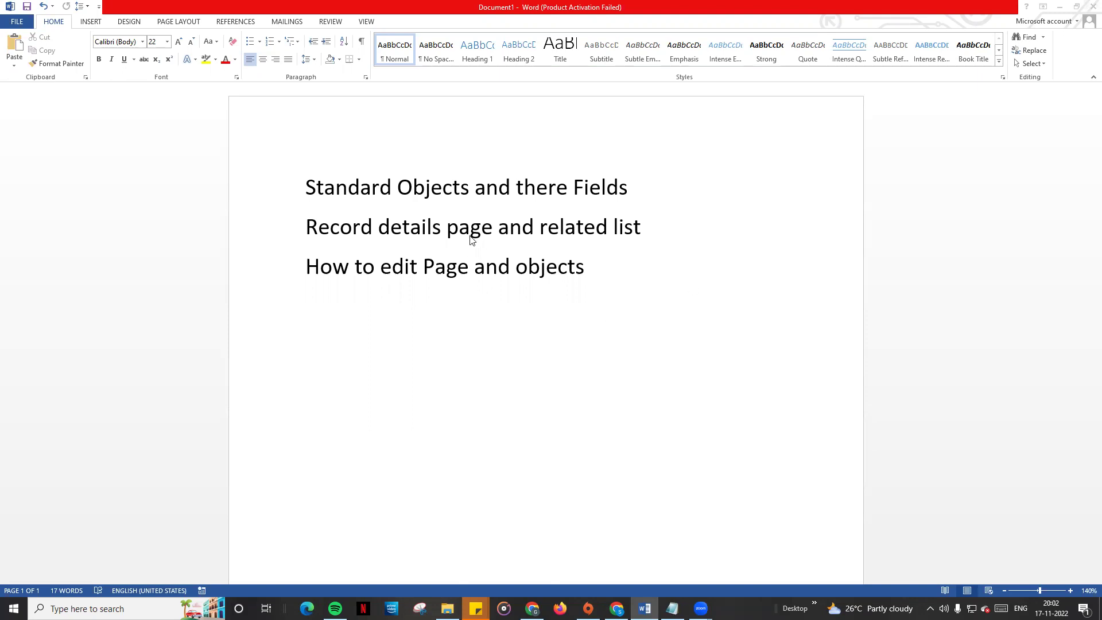
- Restore the Chrome window with the Salesforce Setup Home tab in front of Word
click(531, 608)
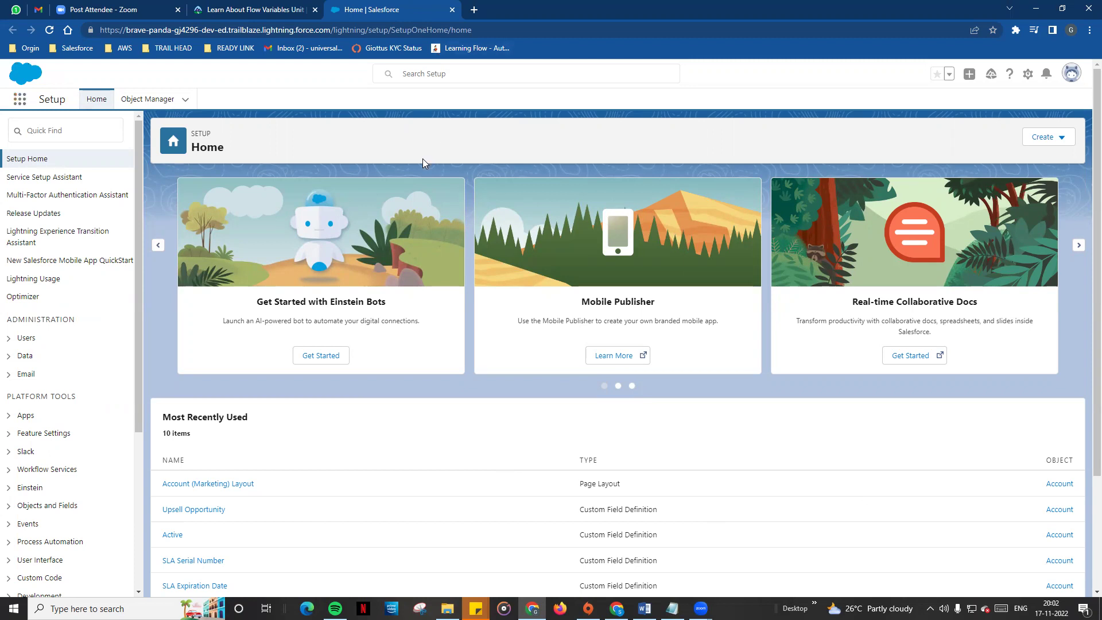
- Switch from Setup to the Sales app through the App Launcher
click(20, 102)
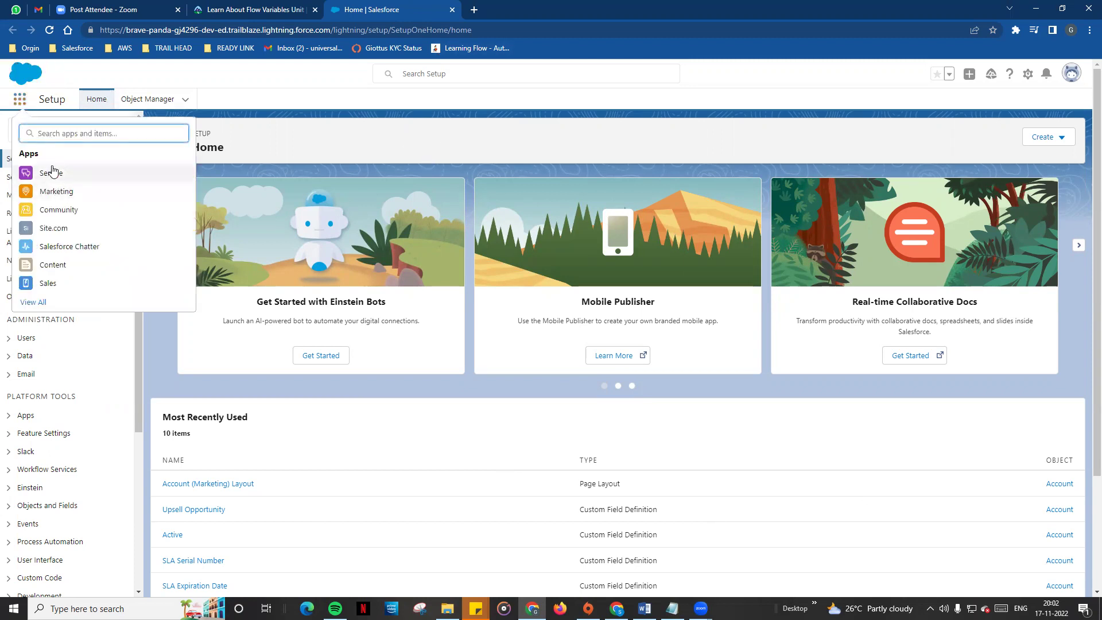
click(50, 286)
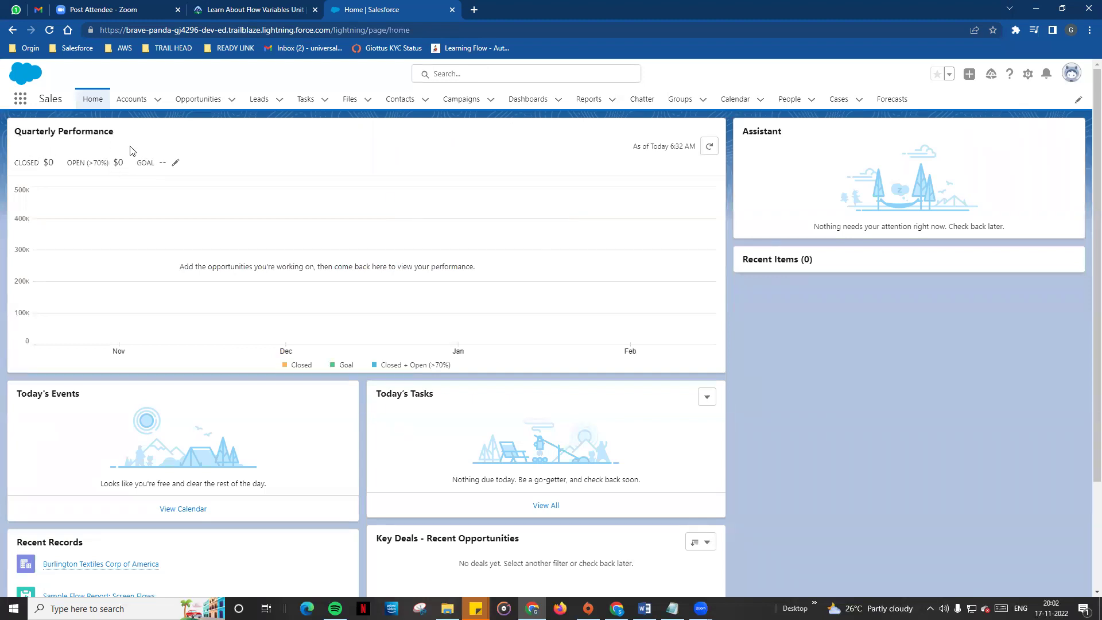
- Look over the Sales Home cards: Quarterly Performance, Assistant, Today's Tasks and Recent Items
scroll(172, 419, down, 2)
scroll(174, 273, up, 2)
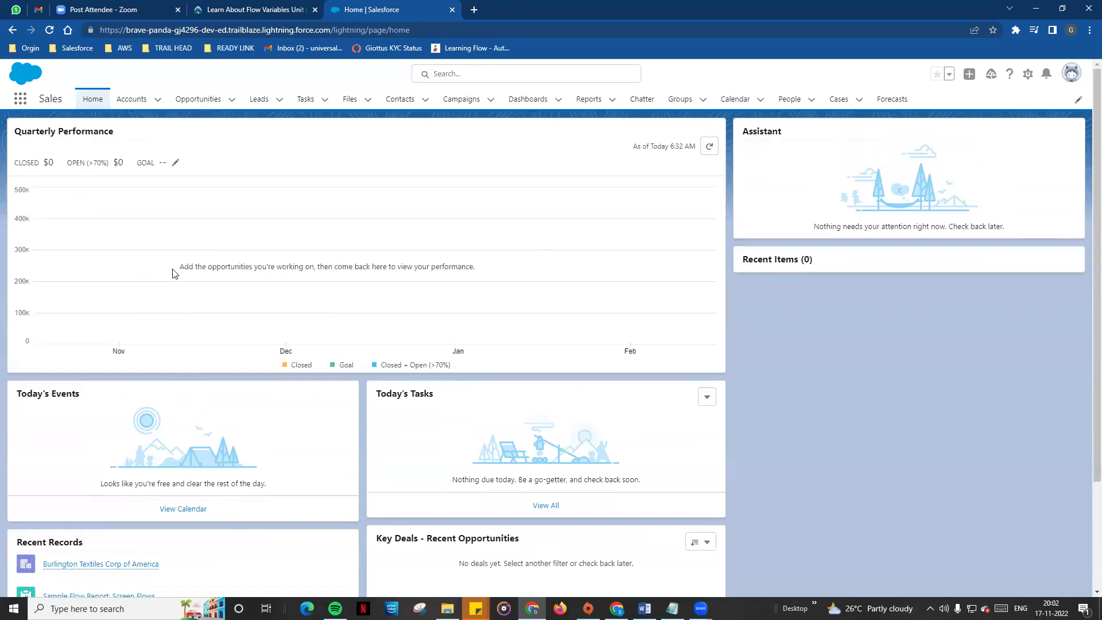
triple_click(31, 128)
double_click(770, 132)
scroll(118, 406, down, 2)
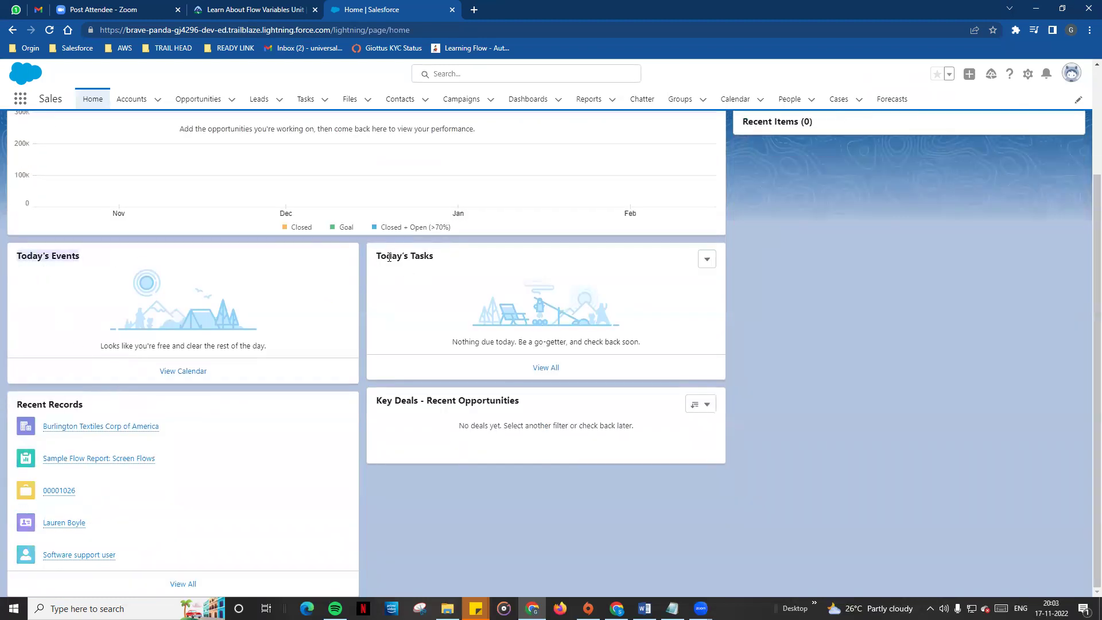
drag(389, 257, 438, 267)
scroll(485, 449, up, 2)
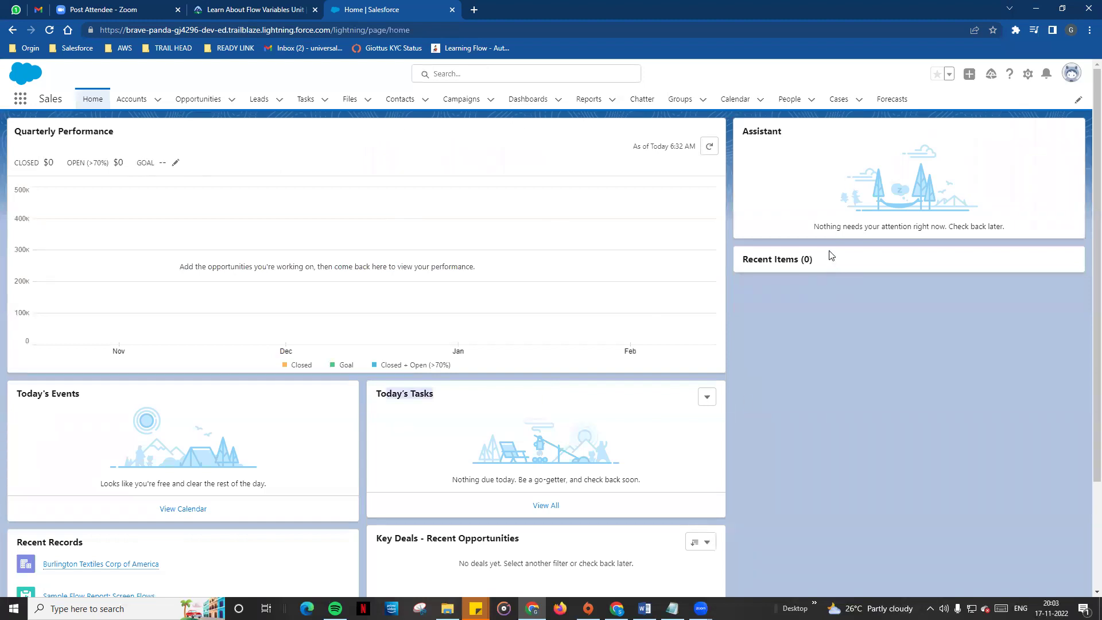
drag(830, 255, 730, 262)
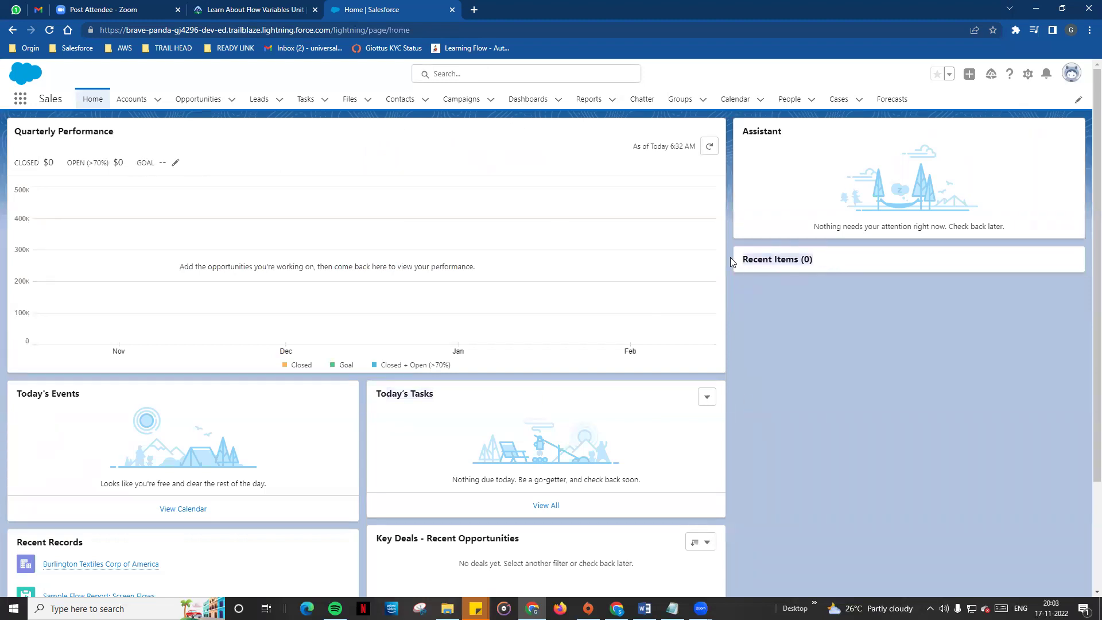
click(825, 338)
- Open the Setup gear menu from the Sales Home page
scroll(889, 399, down, 2)
scroll(193, 151, up, 2)
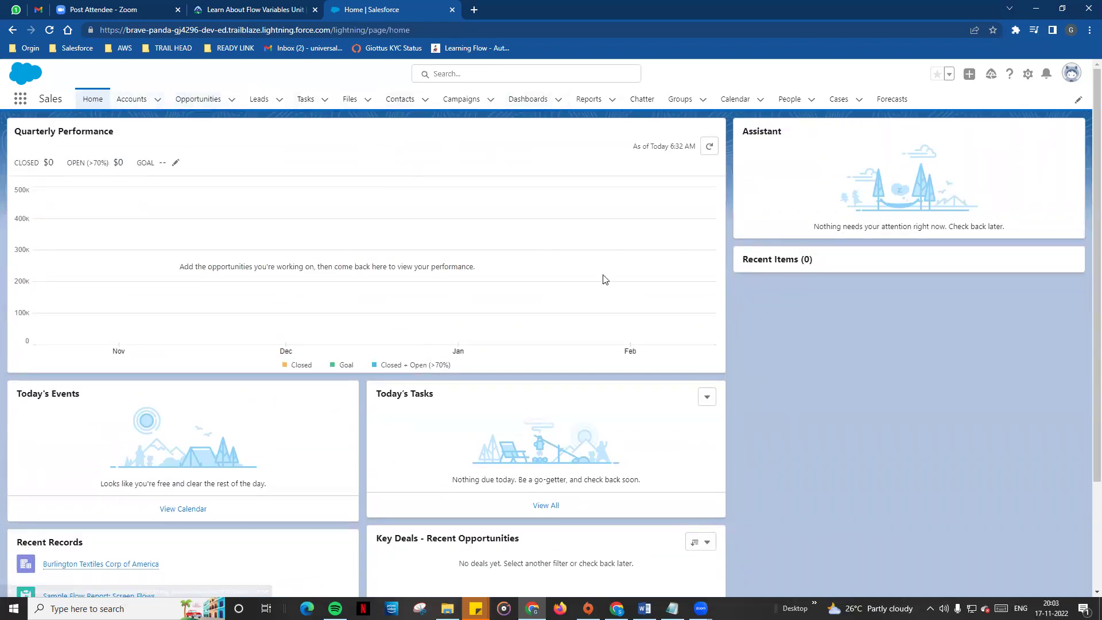
click(1028, 75)
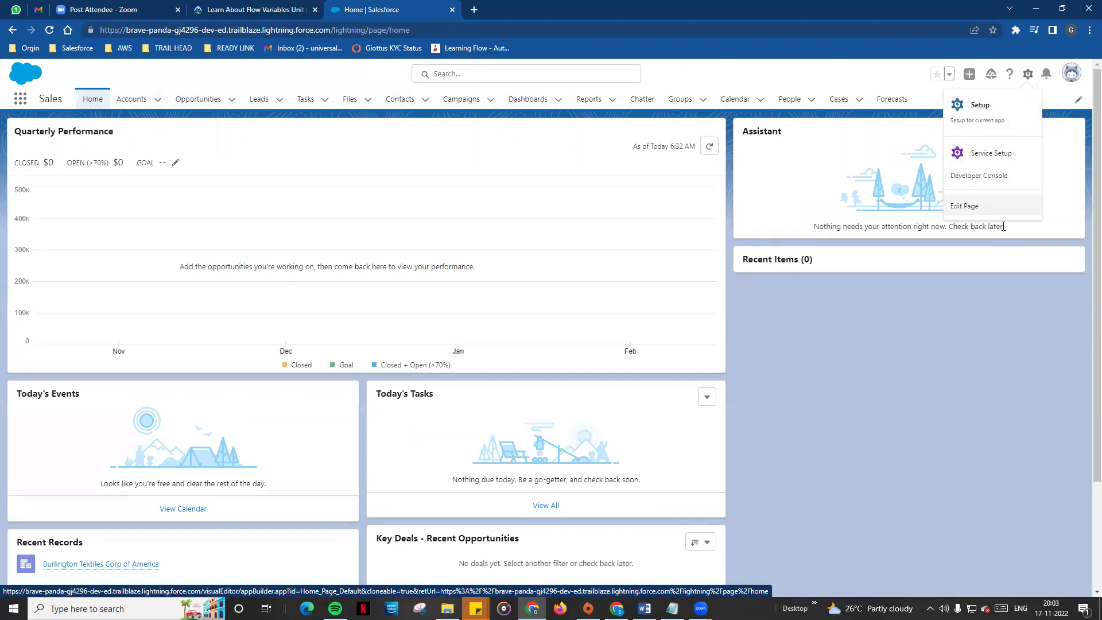
- Edit the Home Page Default layout and inspect each canvas component's properties
click(967, 212)
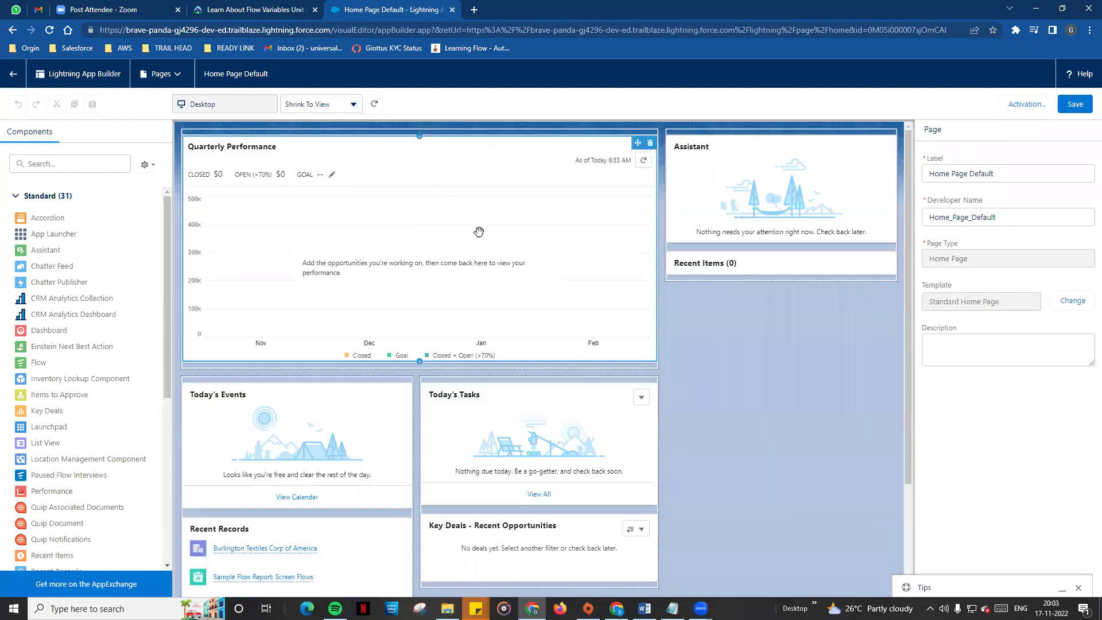
click(413, 178)
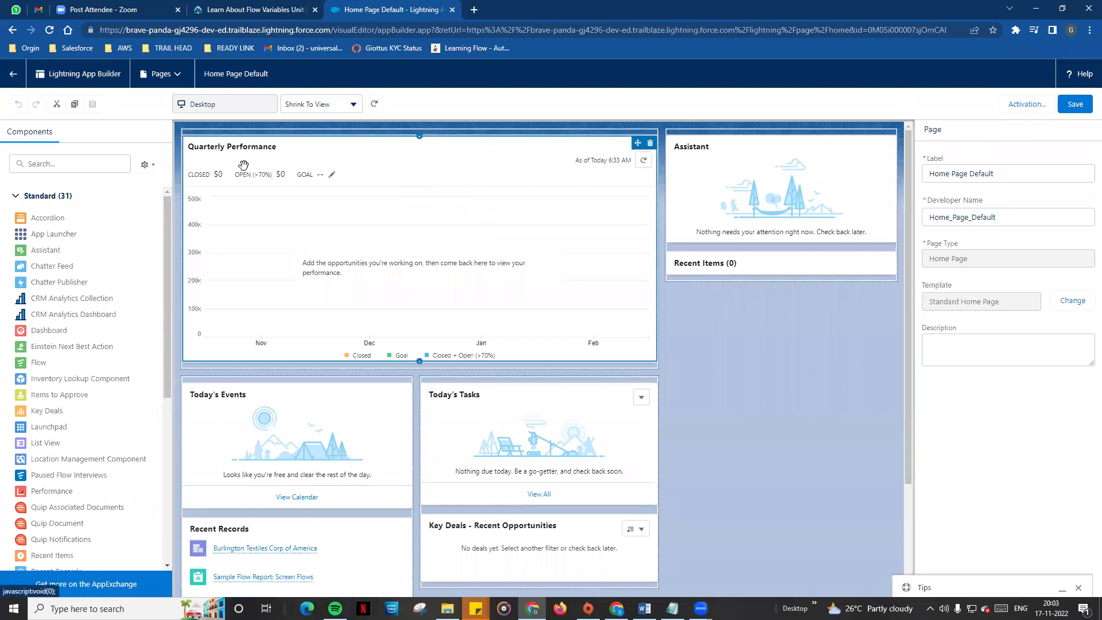
click(789, 208)
click(705, 261)
scroll(401, 401, down, 3)
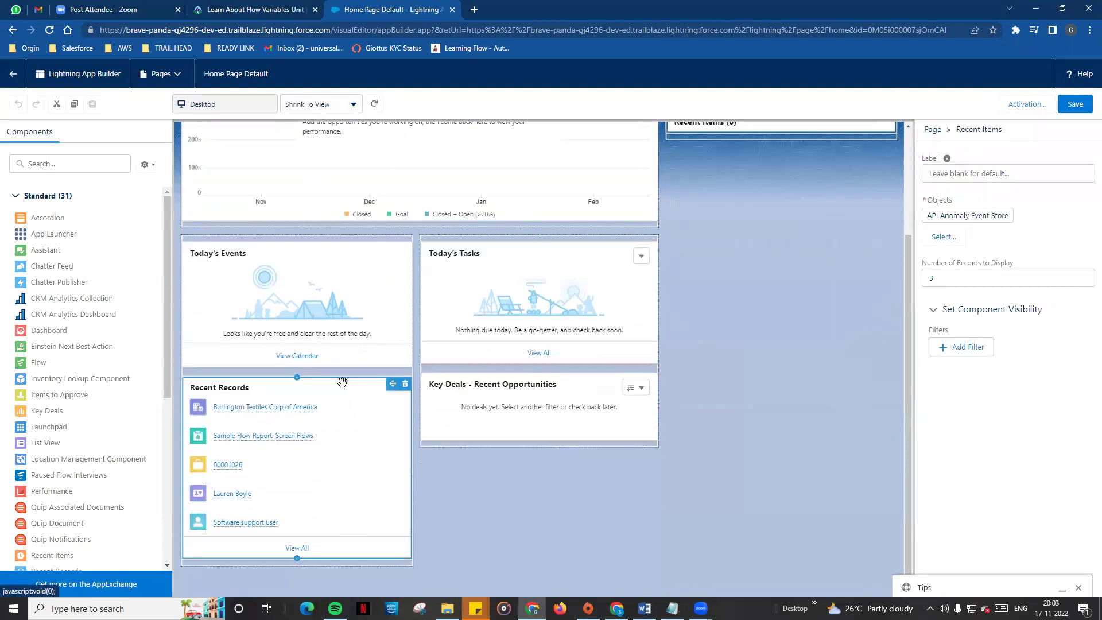
click(299, 258)
click(511, 315)
click(533, 487)
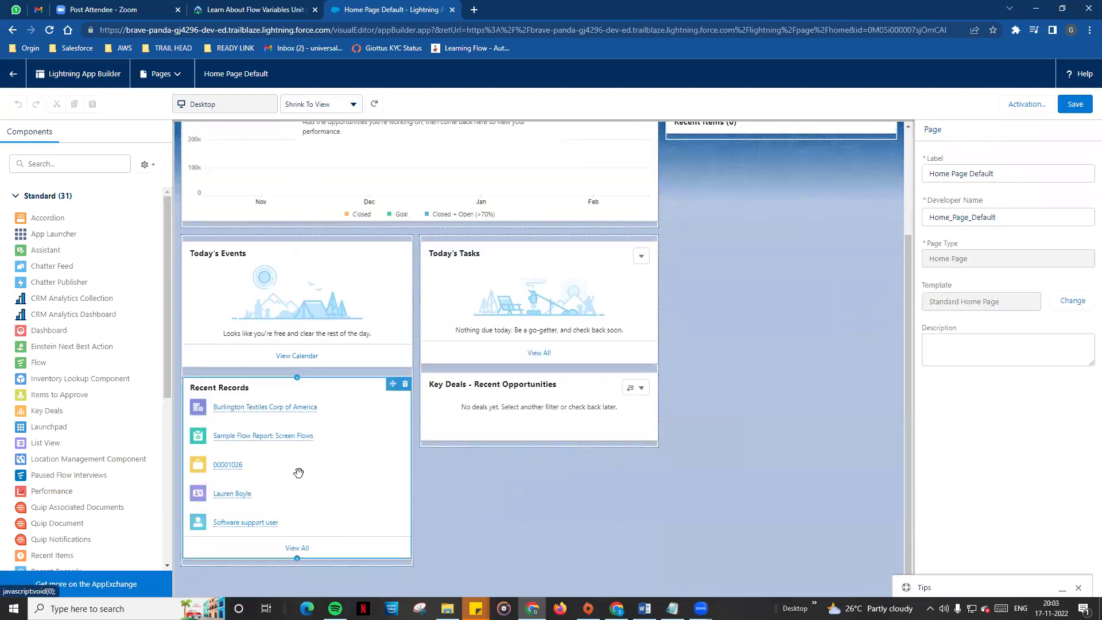
click(299, 472)
- Browse the standard components in the Components panel
scroll(438, 418, up, 3)
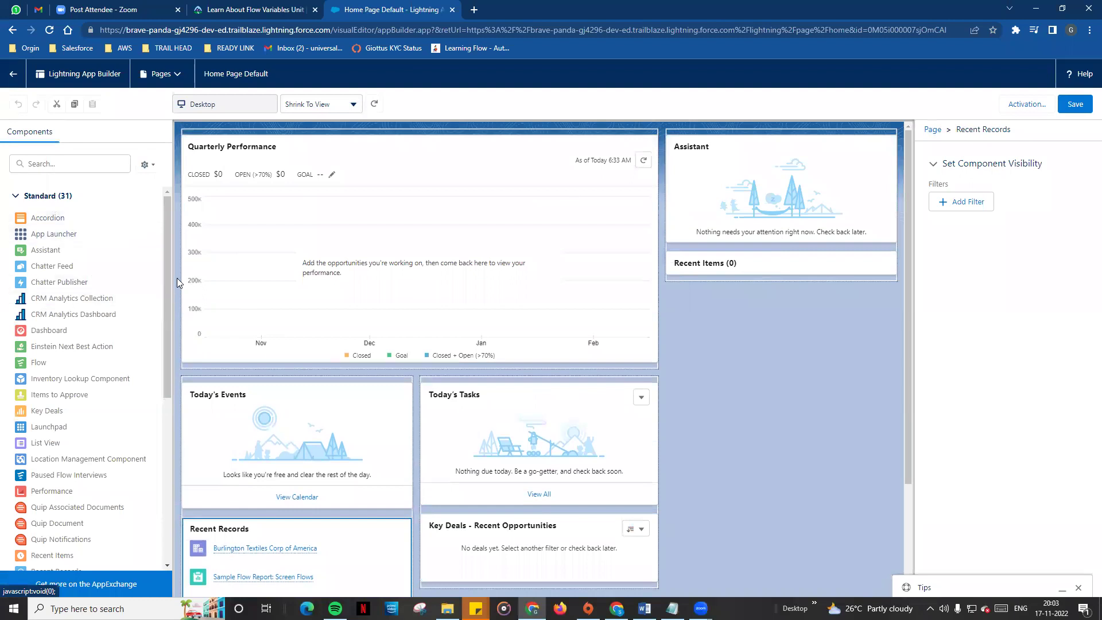
drag(167, 278, 166, 248)
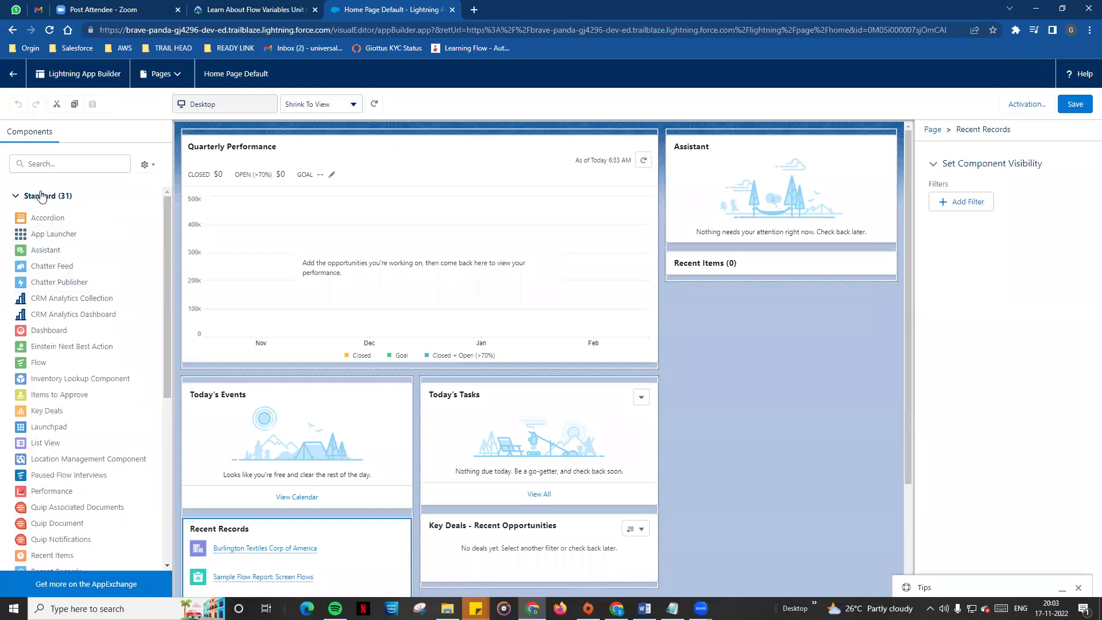
scroll(35, 379, down, 5)
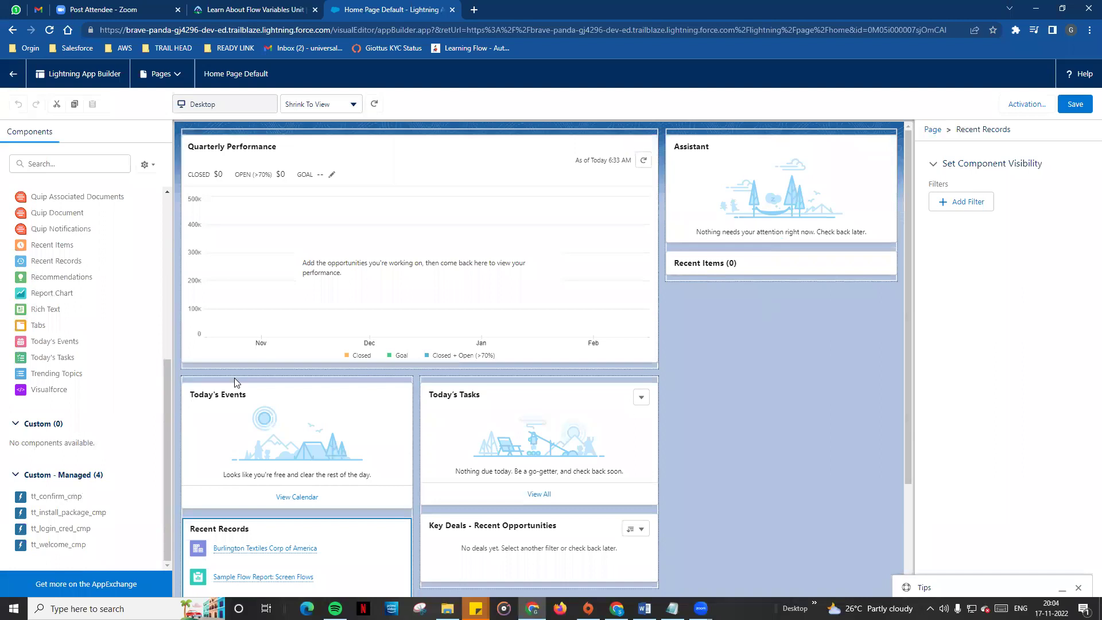
drag(170, 407, 171, 347)
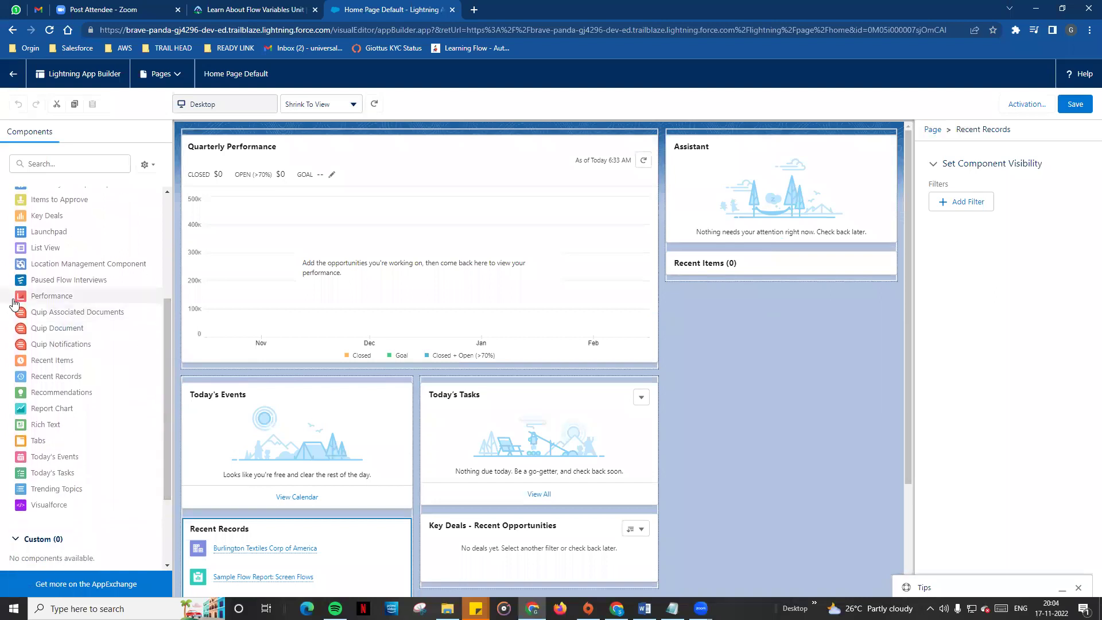
- Add a second Quarterly Performance card to the right column, then delete it
drag(14, 304, 695, 285)
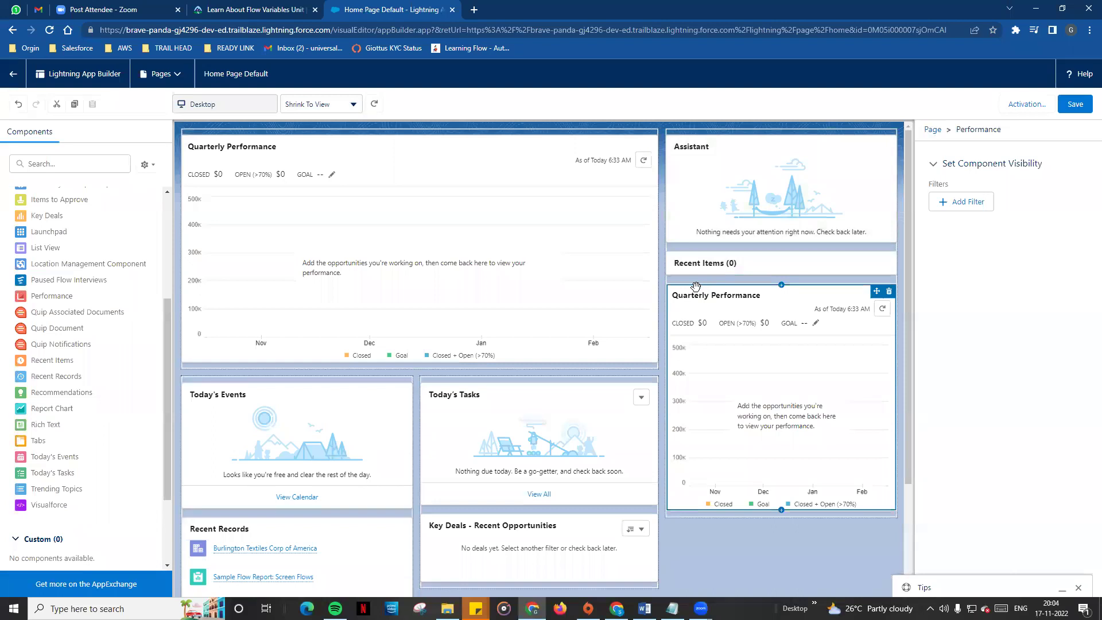
click(372, 252)
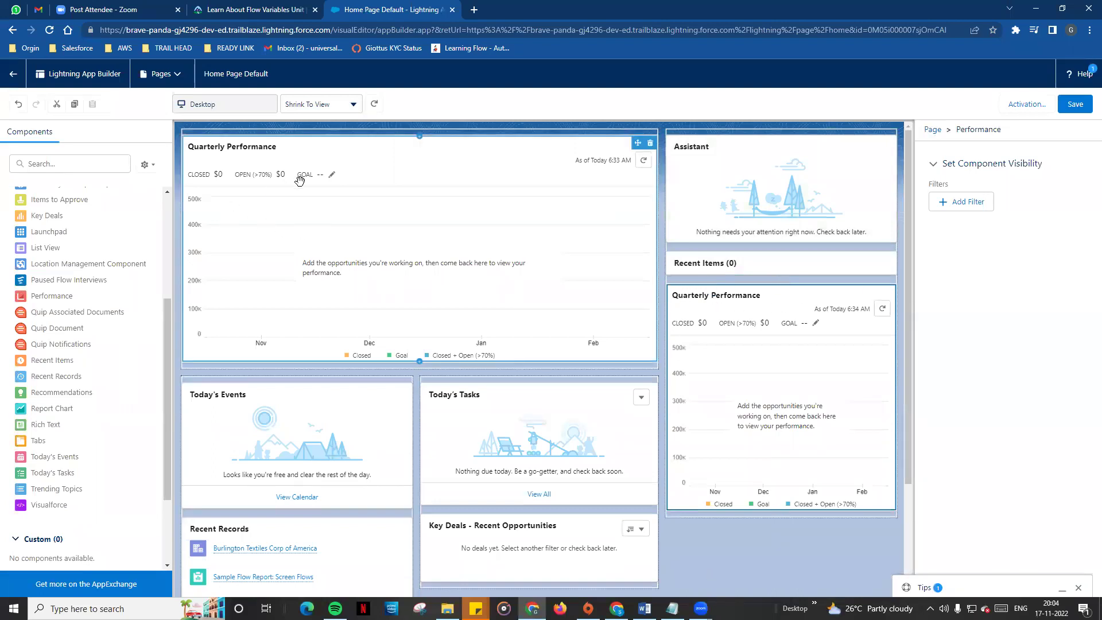
click(798, 409)
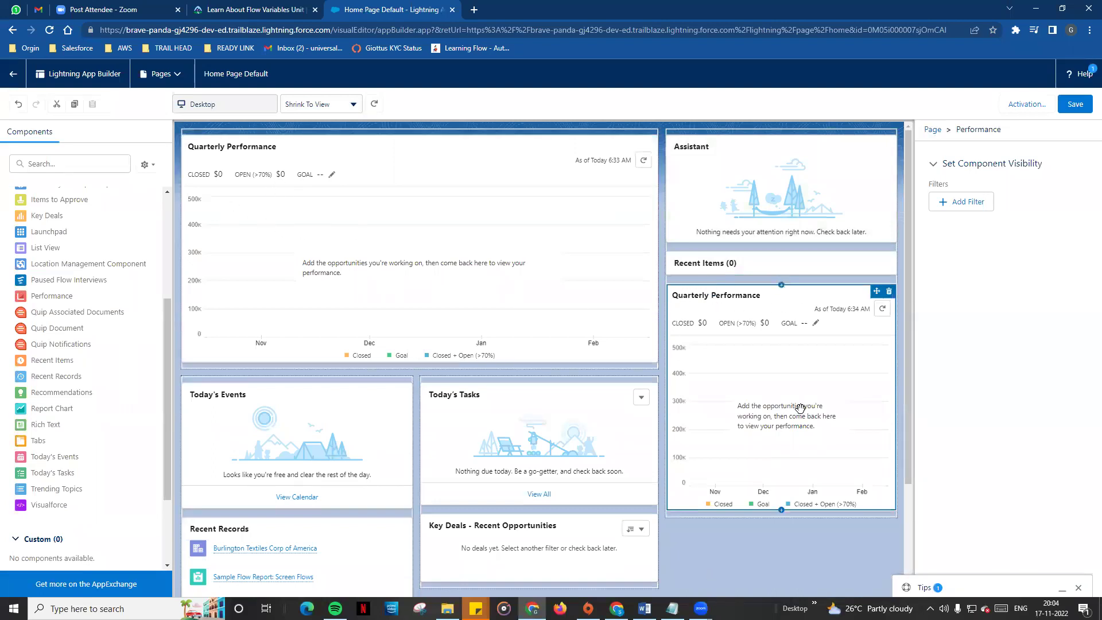
click(889, 293)
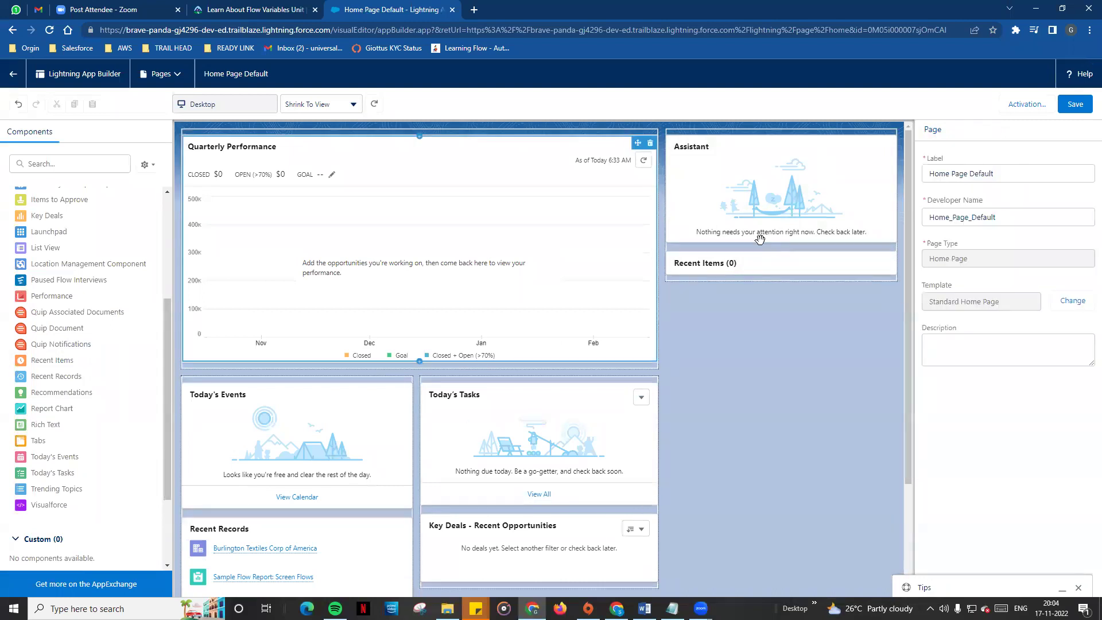
- Delete Recent Items and place it back below the Assistant card
click(736, 268)
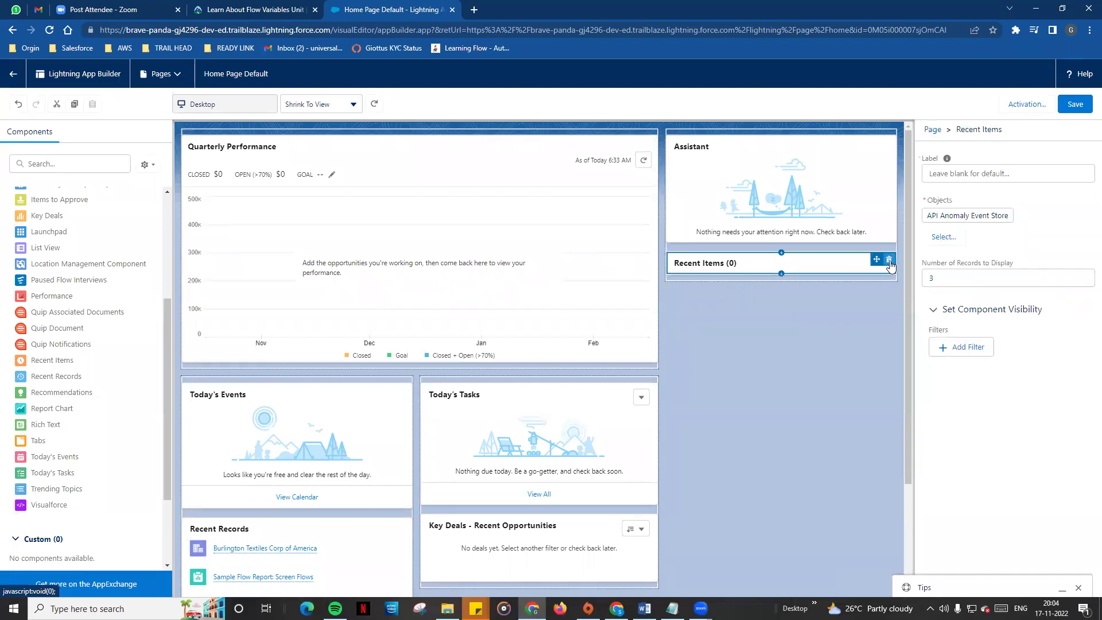
click(888, 261)
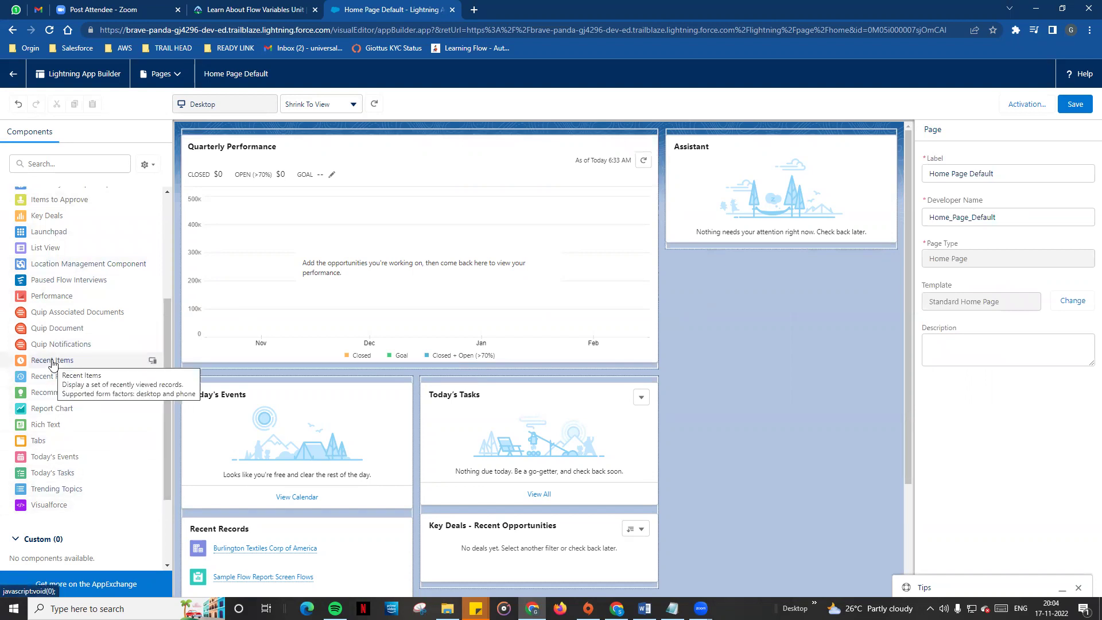
drag(52, 360, 715, 243)
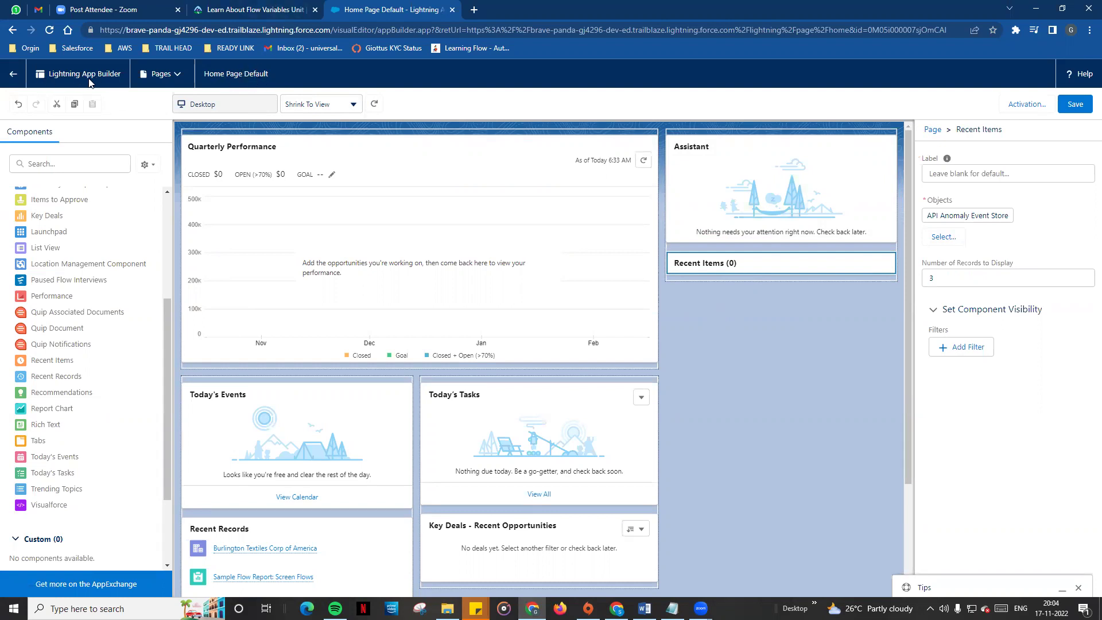
- Save the layout and add a Trending Topics component below Recent Items
click(1074, 106)
scroll(63, 367, down, 2)
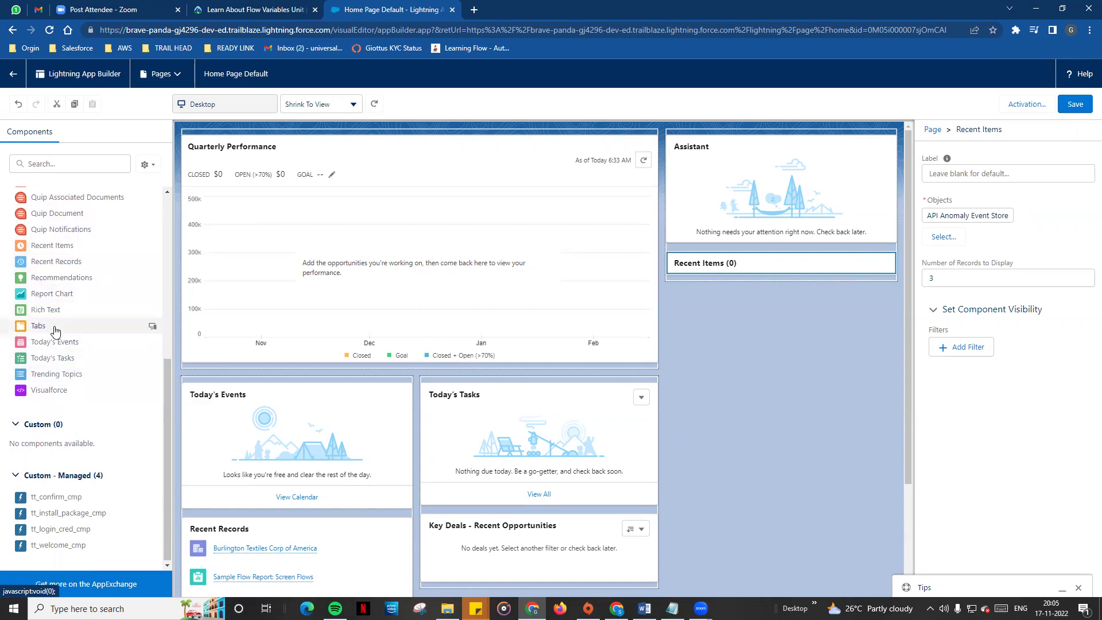
scroll(258, 489, down, 2)
scroll(424, 454, up, 1)
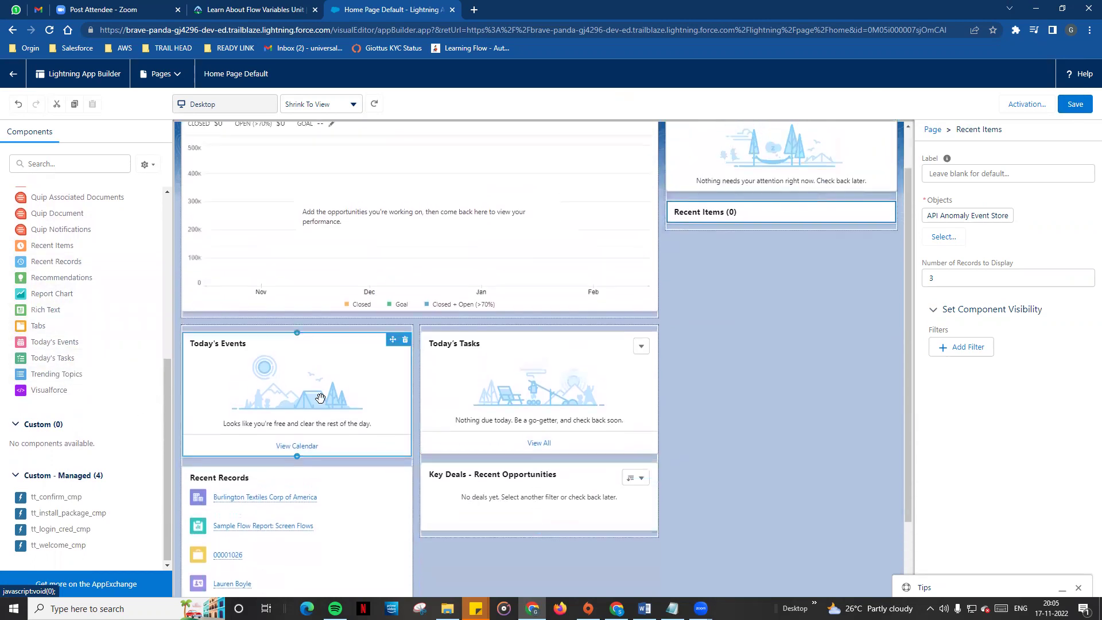
drag(50, 374, 700, 229)
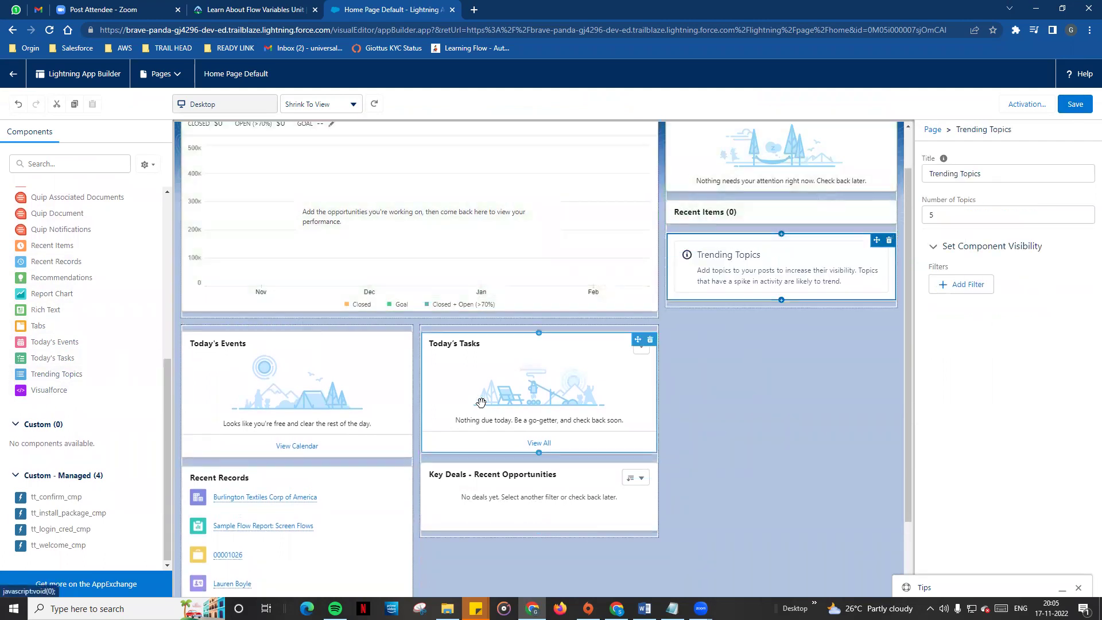
- Save the layout with Trending Topics and scroll the Components list to the top
scroll(801, 301, up, 1)
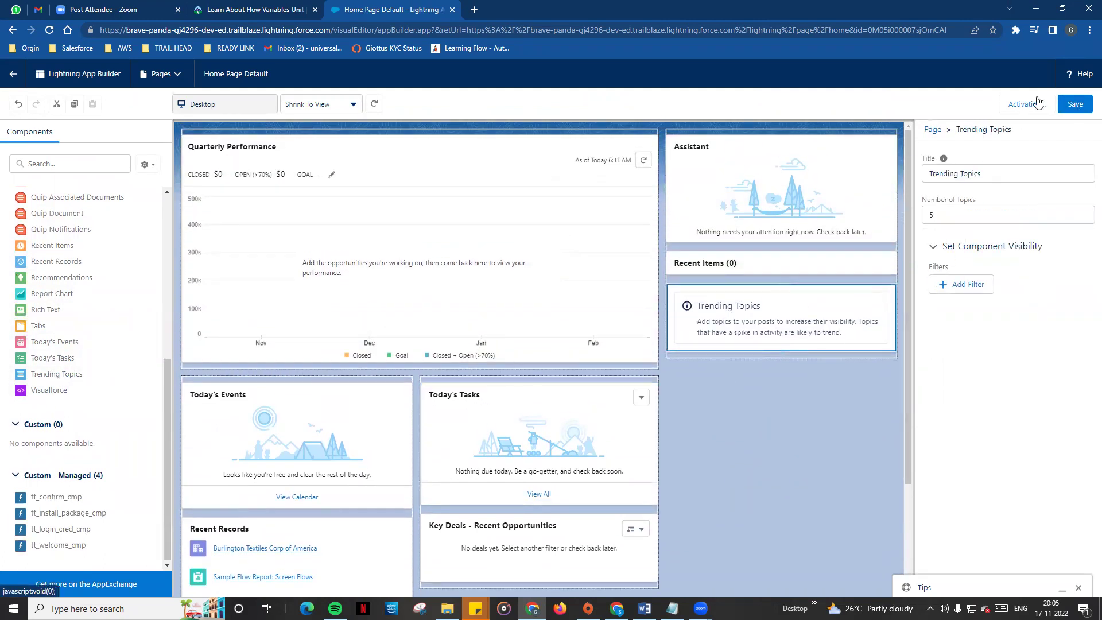
click(1075, 105)
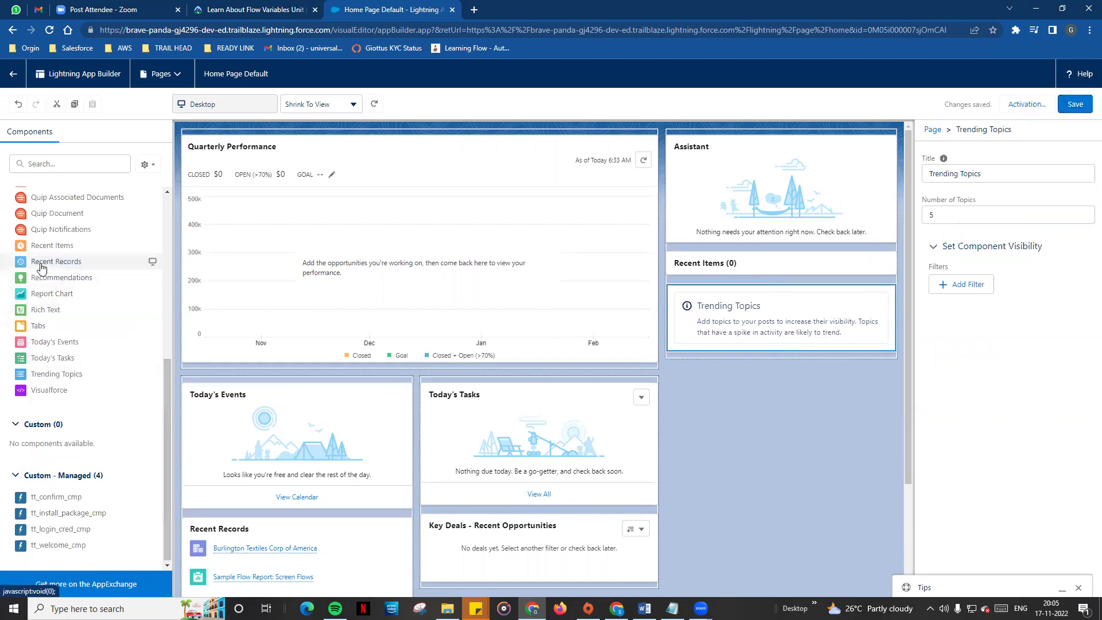
scroll(47, 271, up, 5)
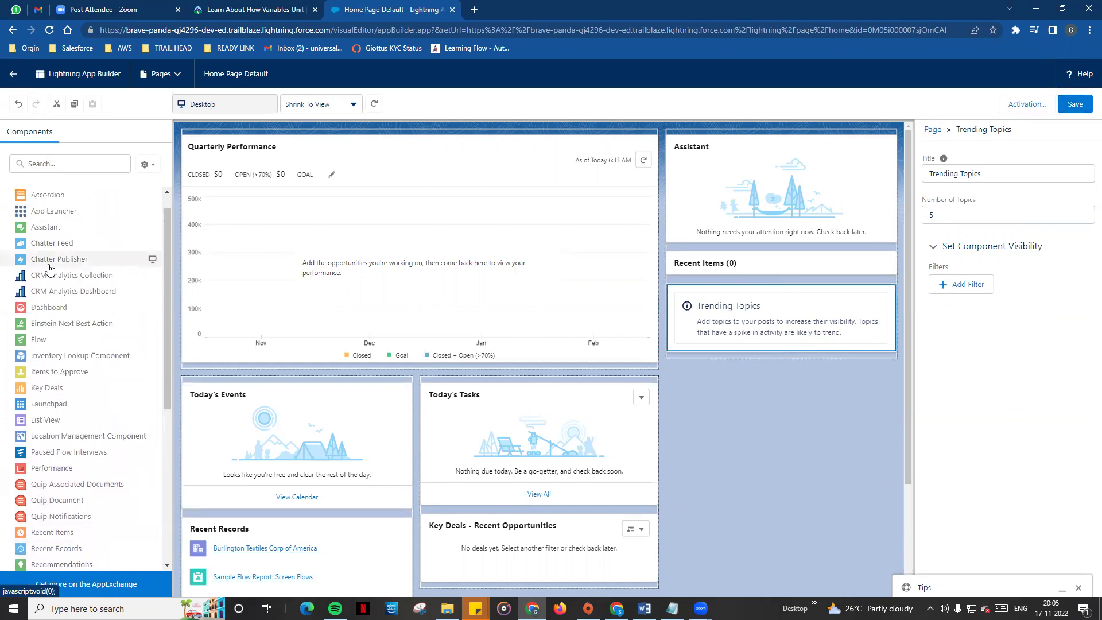
scroll(51, 275, up, 2)
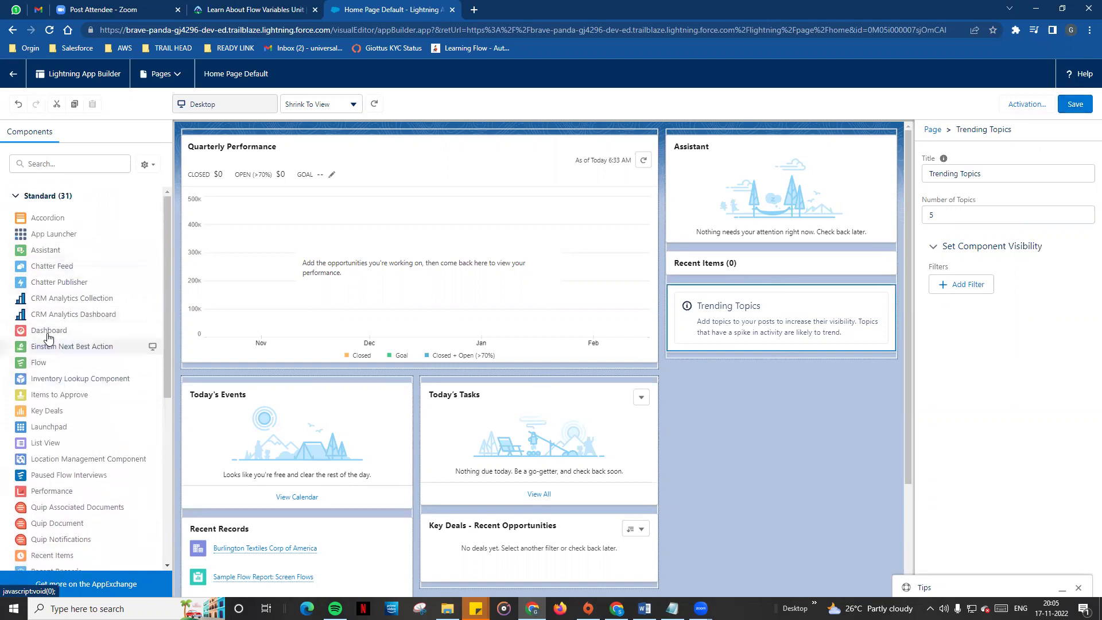
- Add a Dashboard component at the top of the page, then remove it as invalid
drag(72, 301, 189, 150)
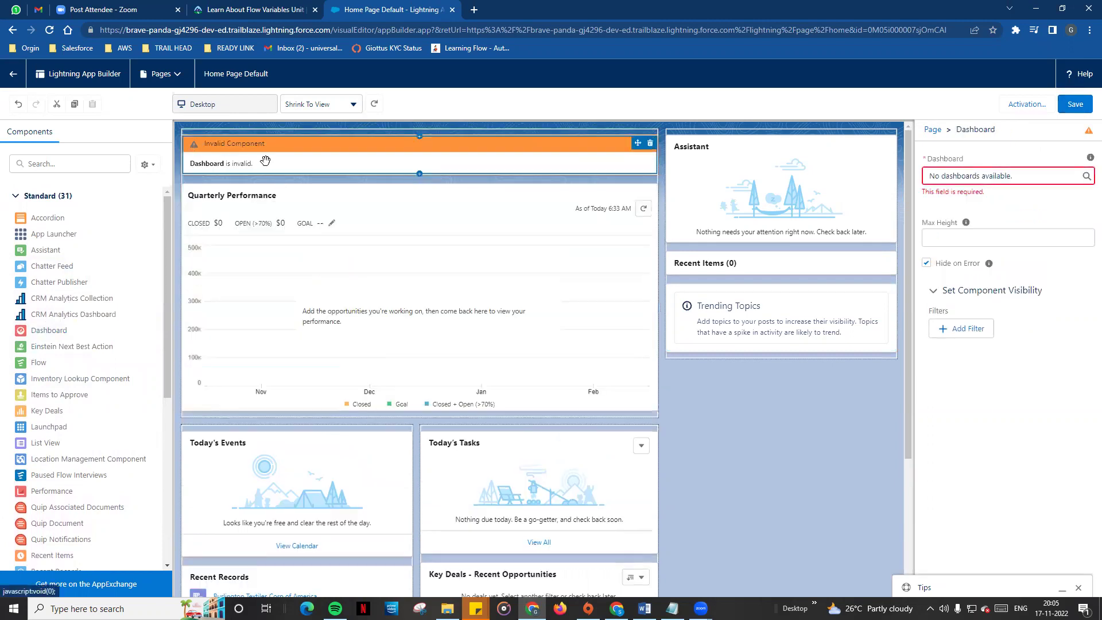
click(1025, 179)
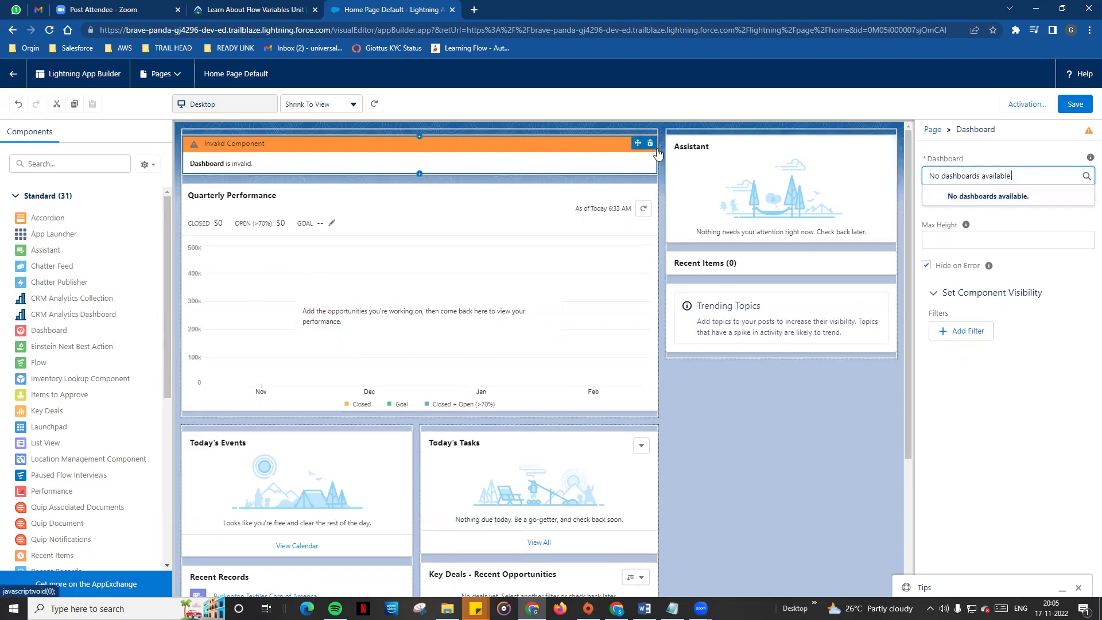
click(650, 144)
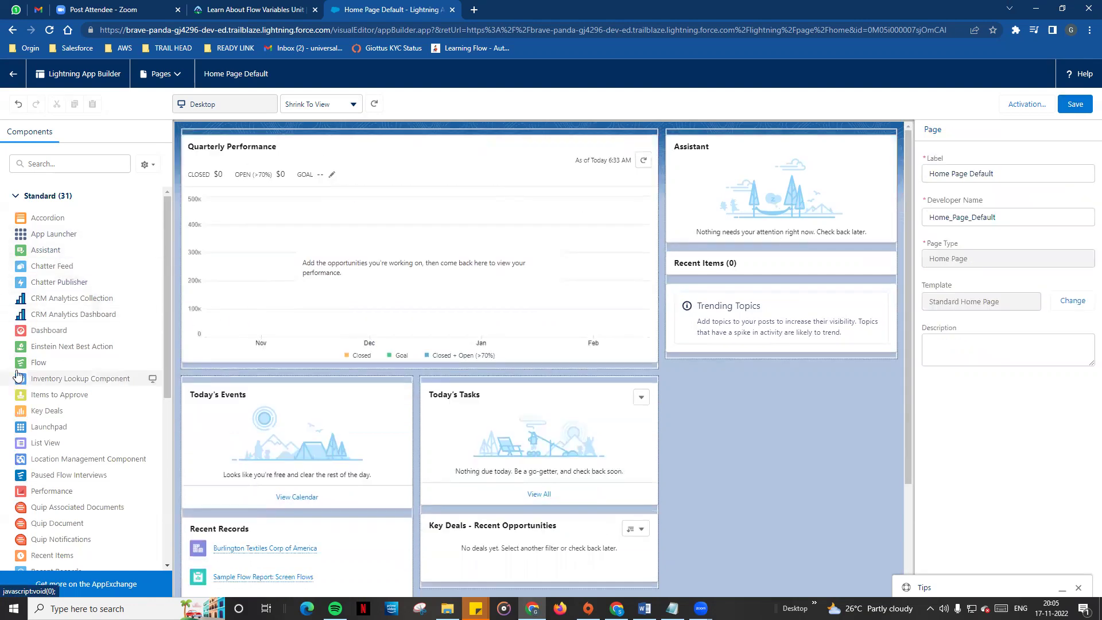
- Place a bookmarked Chatter Feed above Trending Topics and save the page
drag(52, 272, 674, 290)
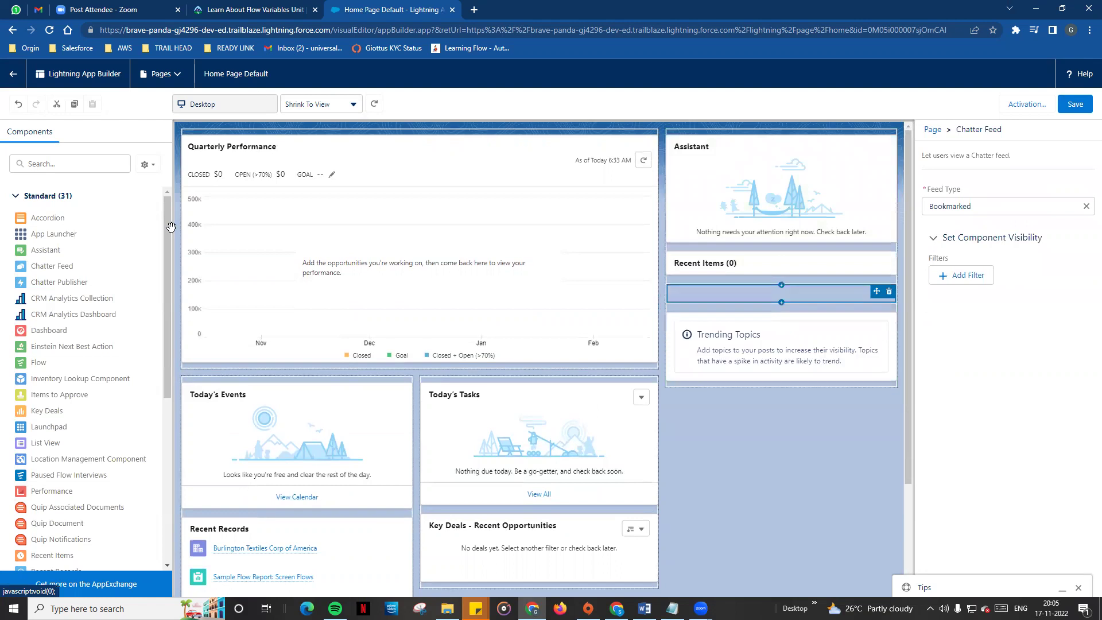
scroll(344, 356, down, 2)
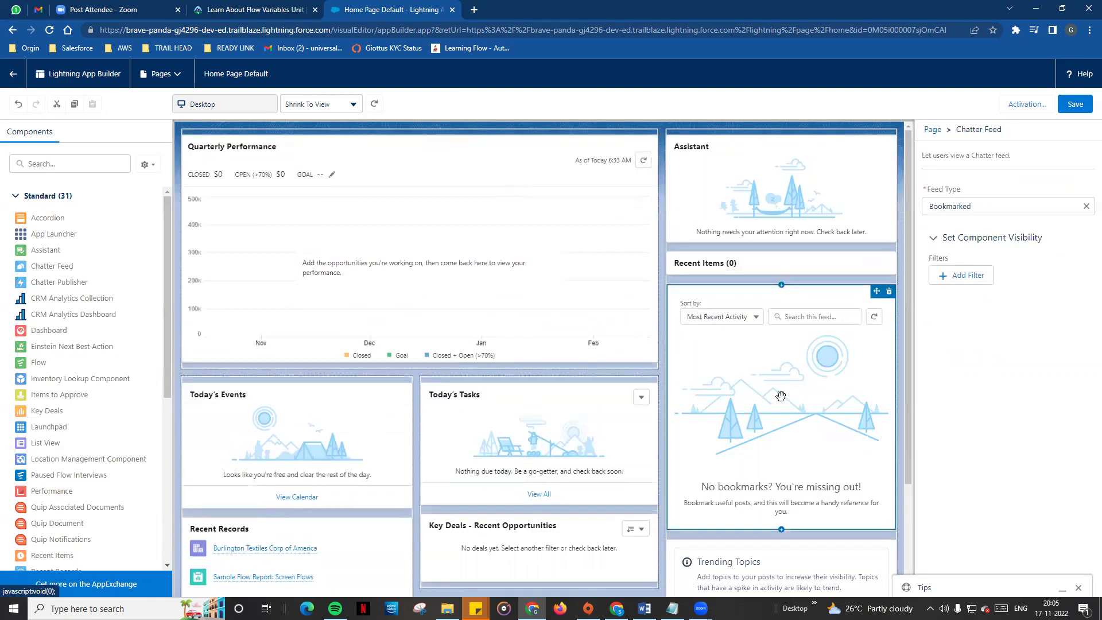
scroll(746, 344, down, 3)
click(883, 425)
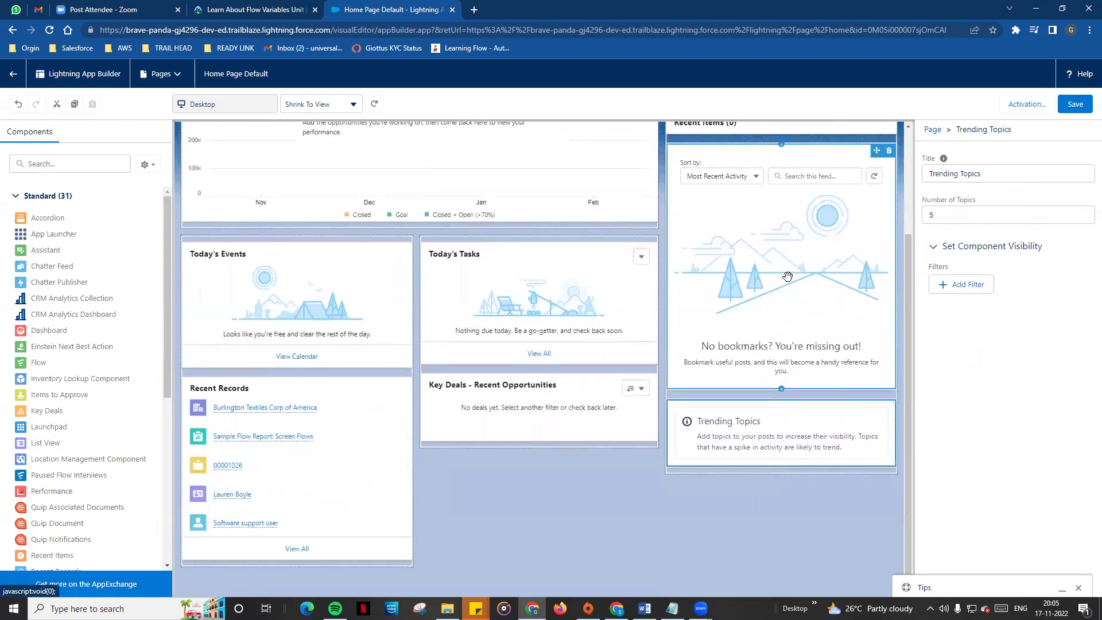
scroll(757, 321, up, 3)
click(729, 304)
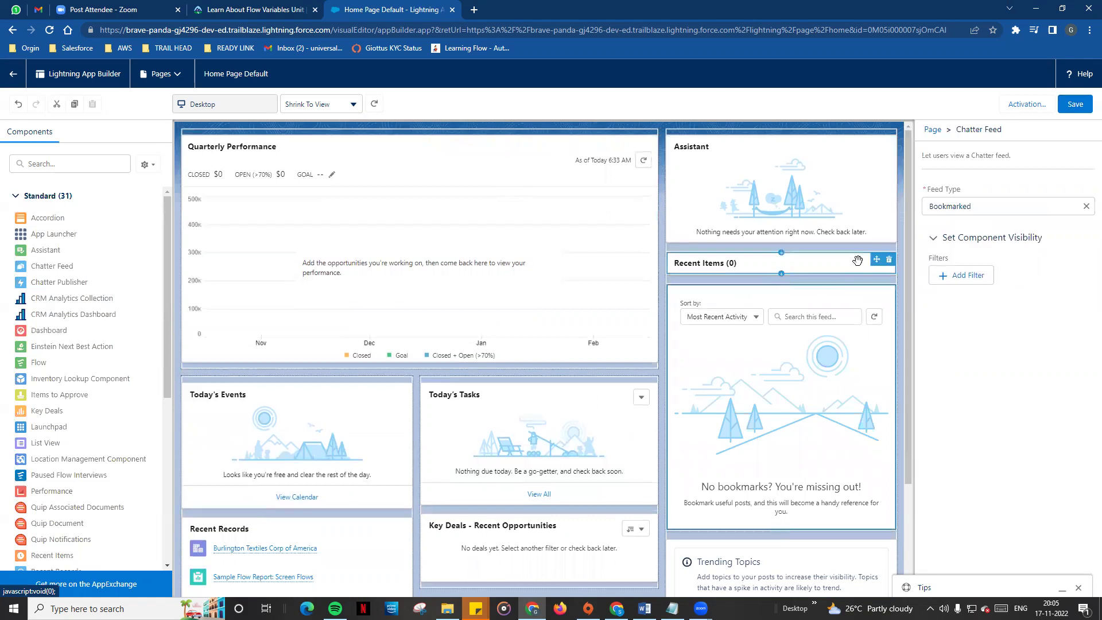
click(1074, 106)
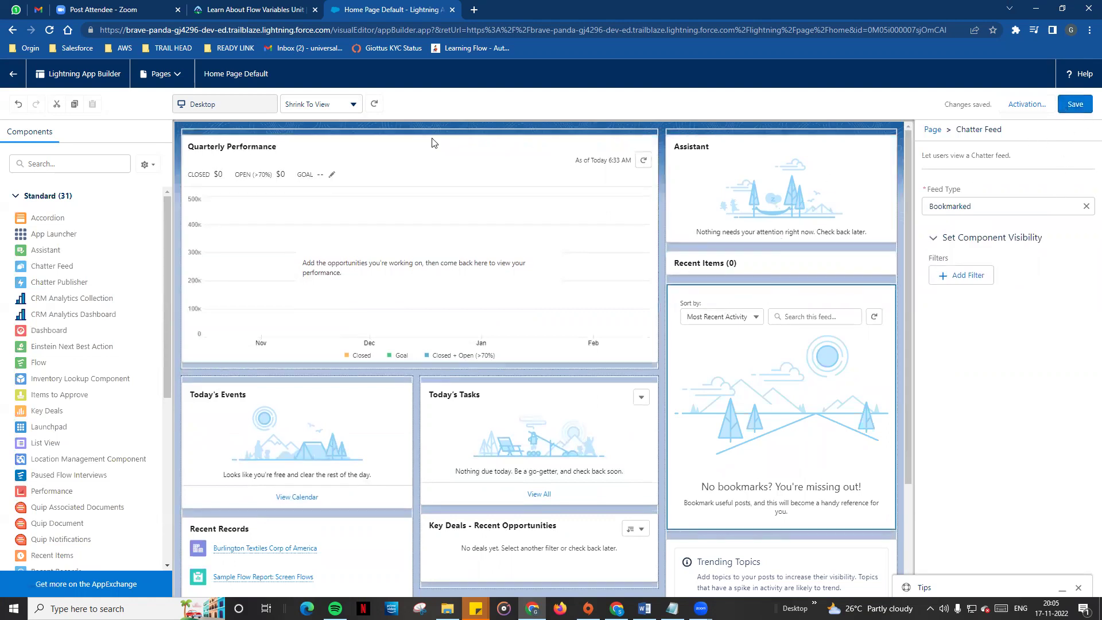
- Review the page's Activation settings, including app default and app/profile assignments
click(1026, 104)
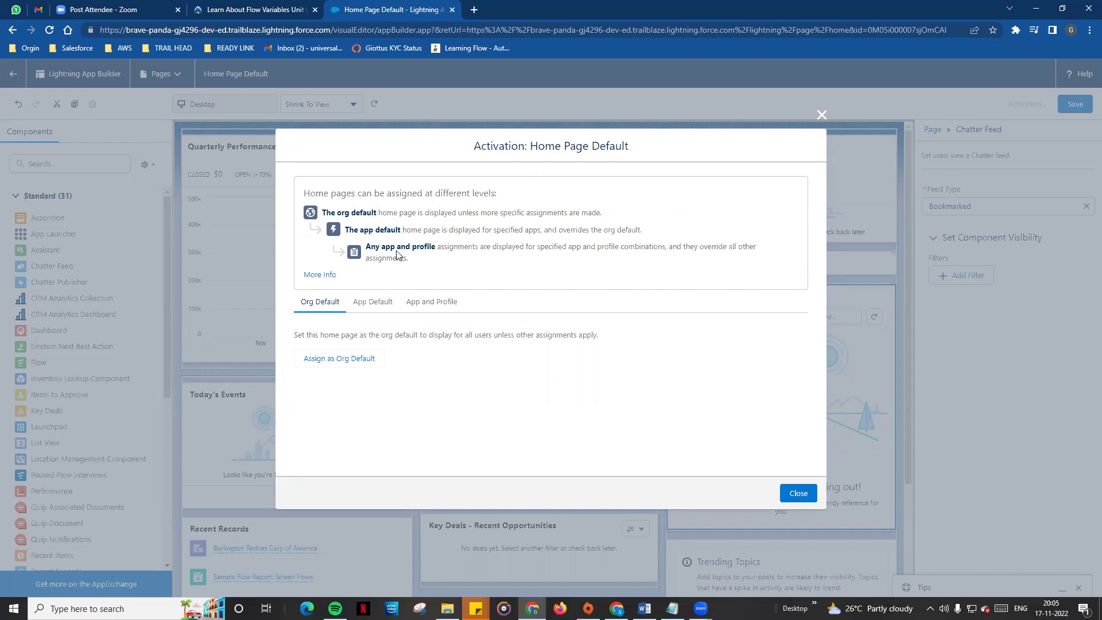
click(360, 304)
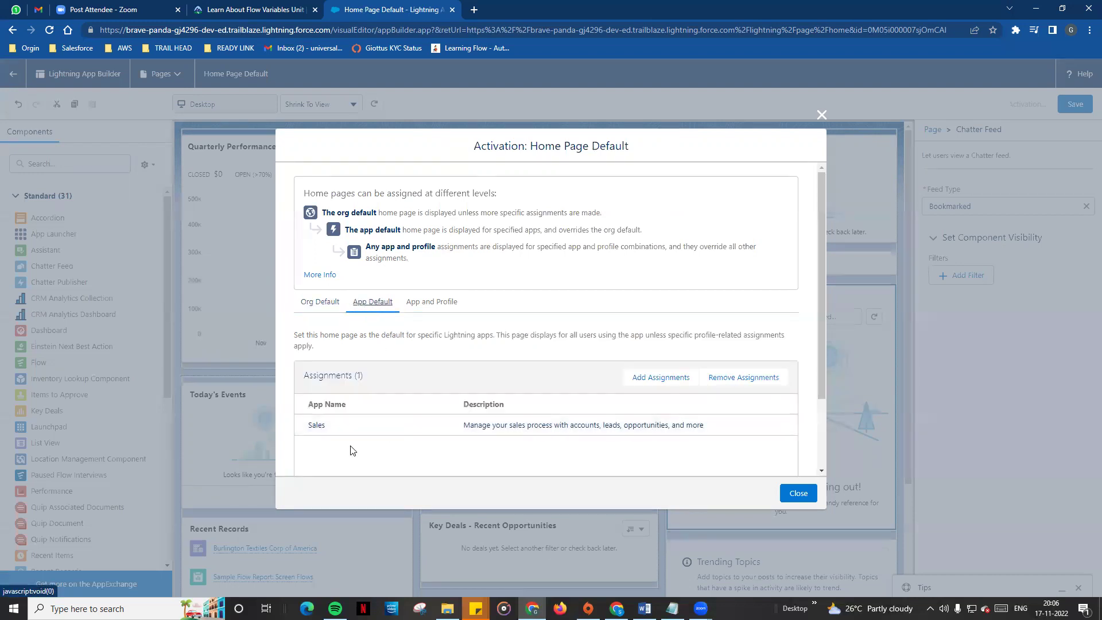
click(432, 309)
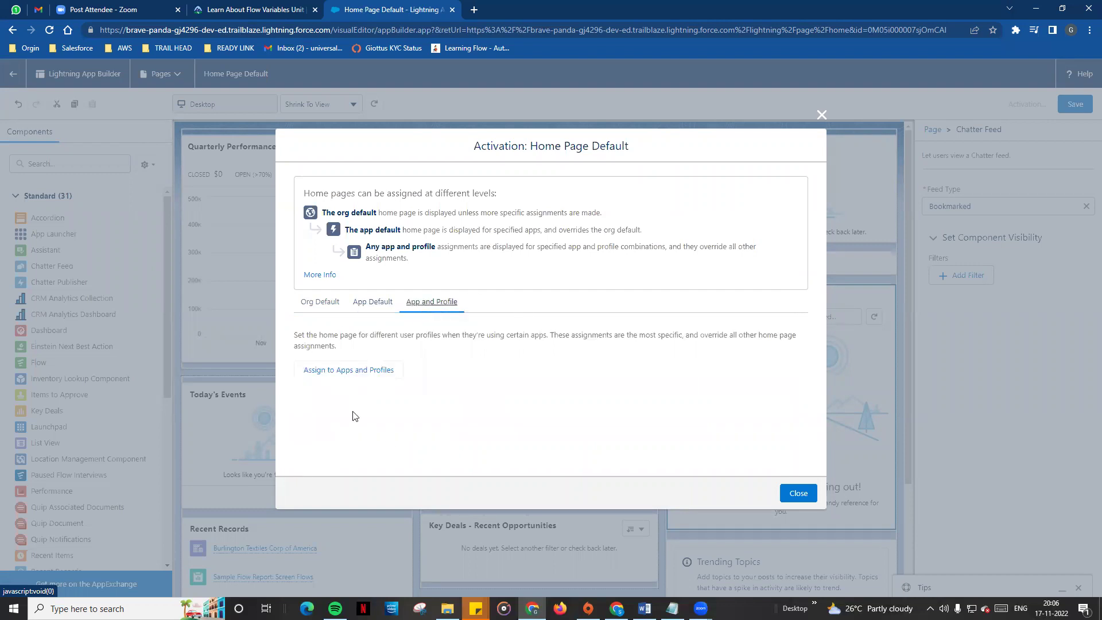
click(350, 372)
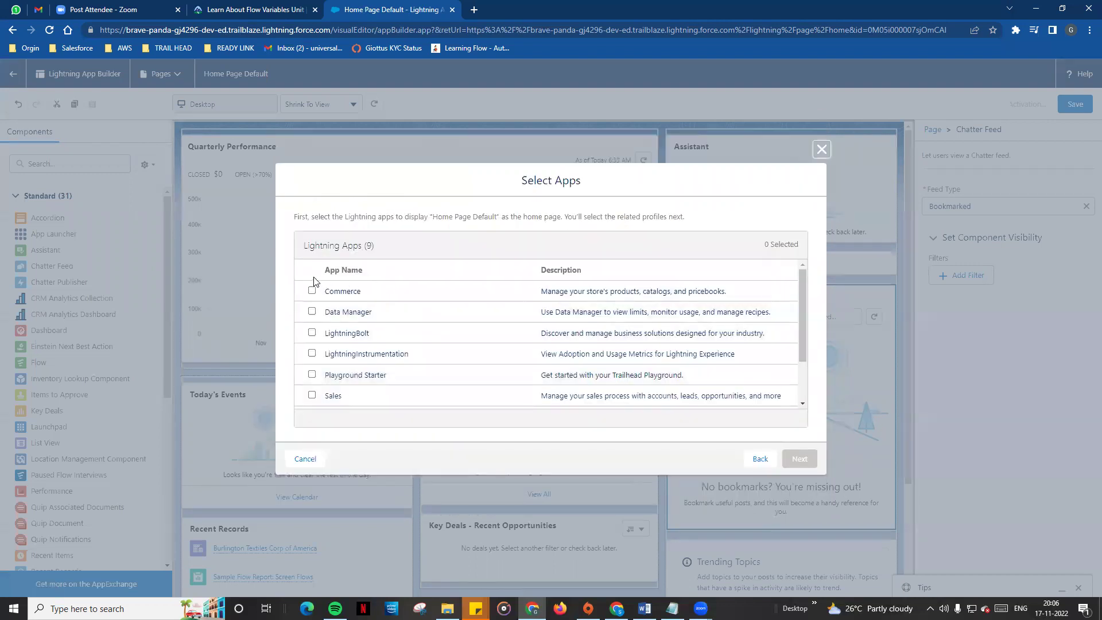
click(760, 459)
- Add Sales Console as an app default for this home page and save
click(372, 305)
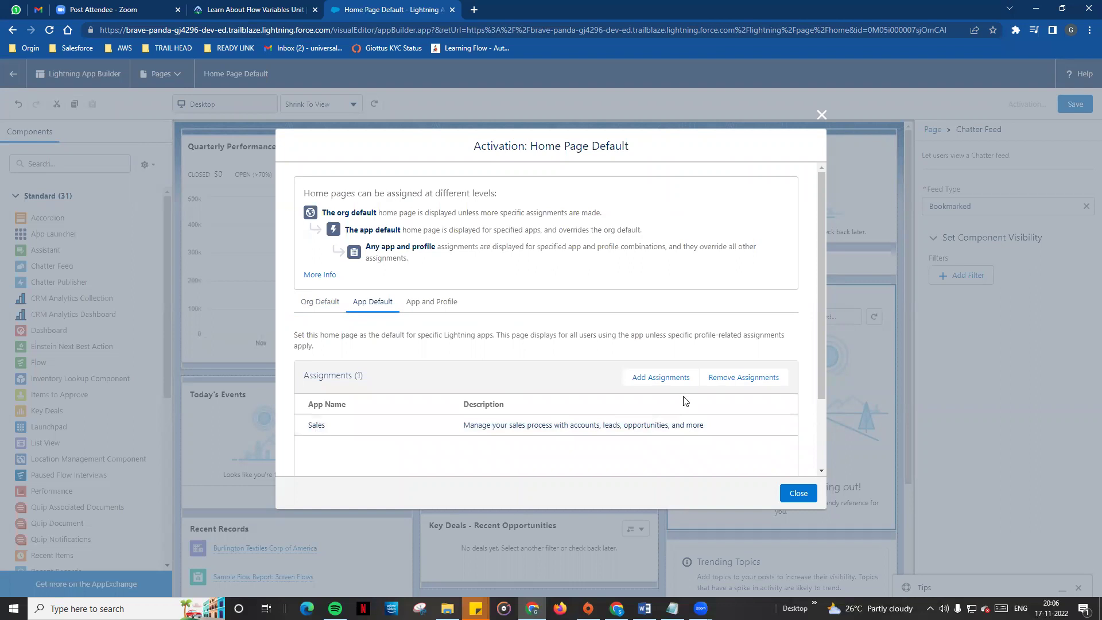
click(638, 381)
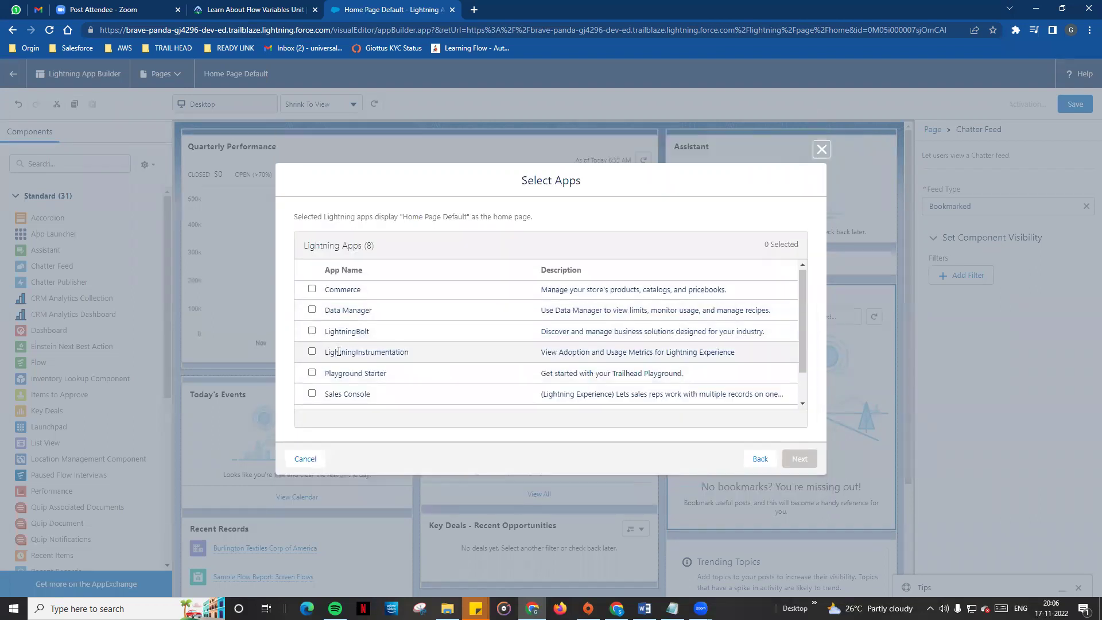
scroll(341, 367, down, 1)
scroll(338, 390, up, 1)
scroll(347, 402, down, 1)
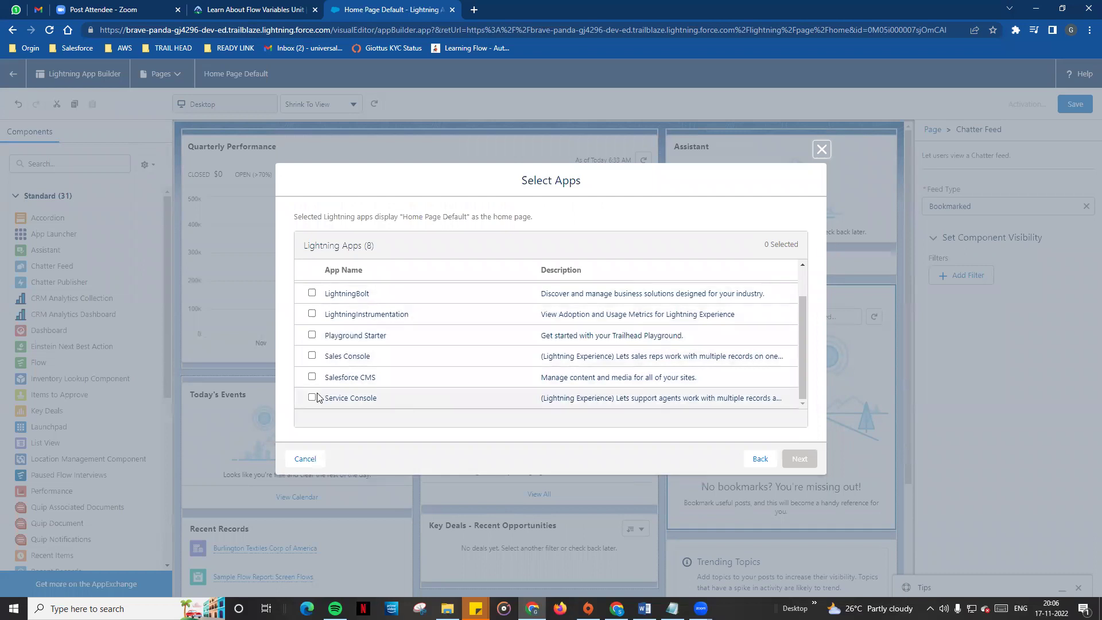
click(312, 356)
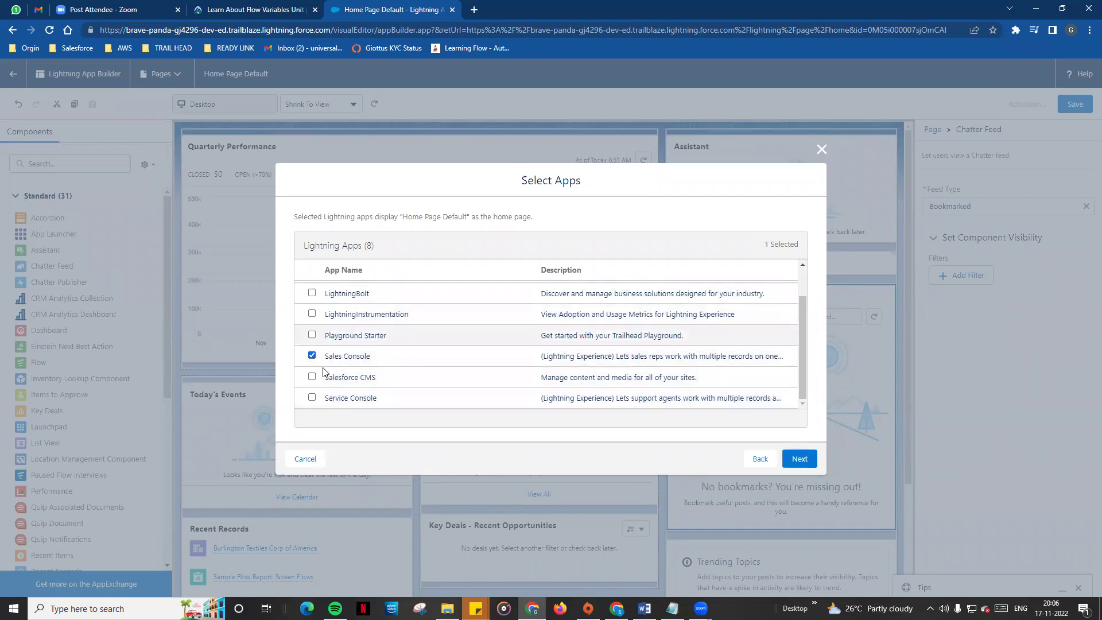
click(808, 462)
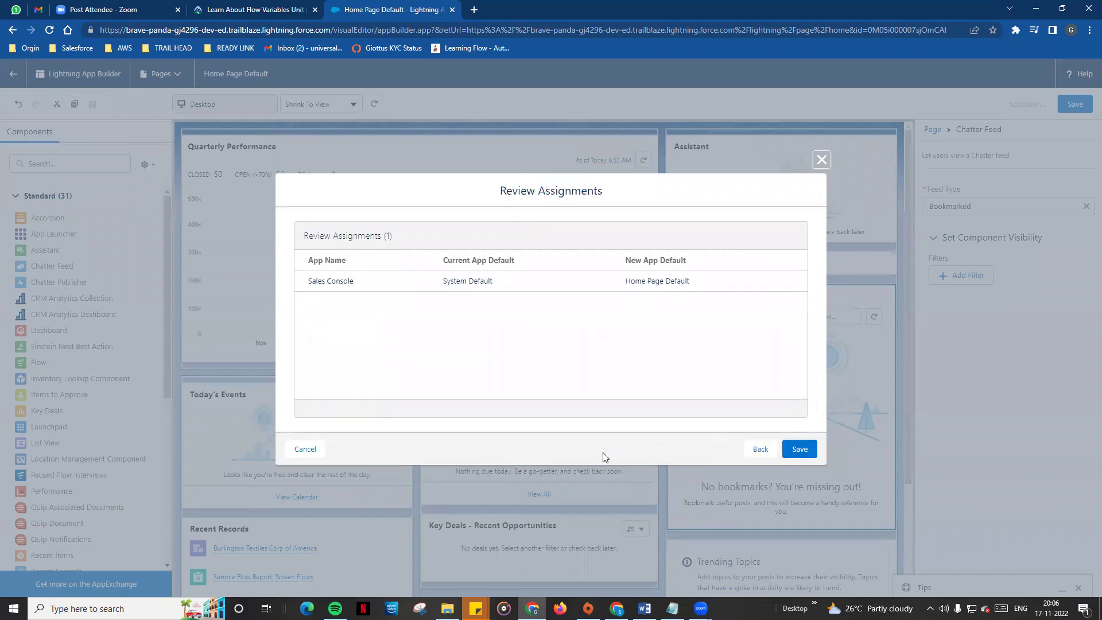
drag(310, 281, 354, 282)
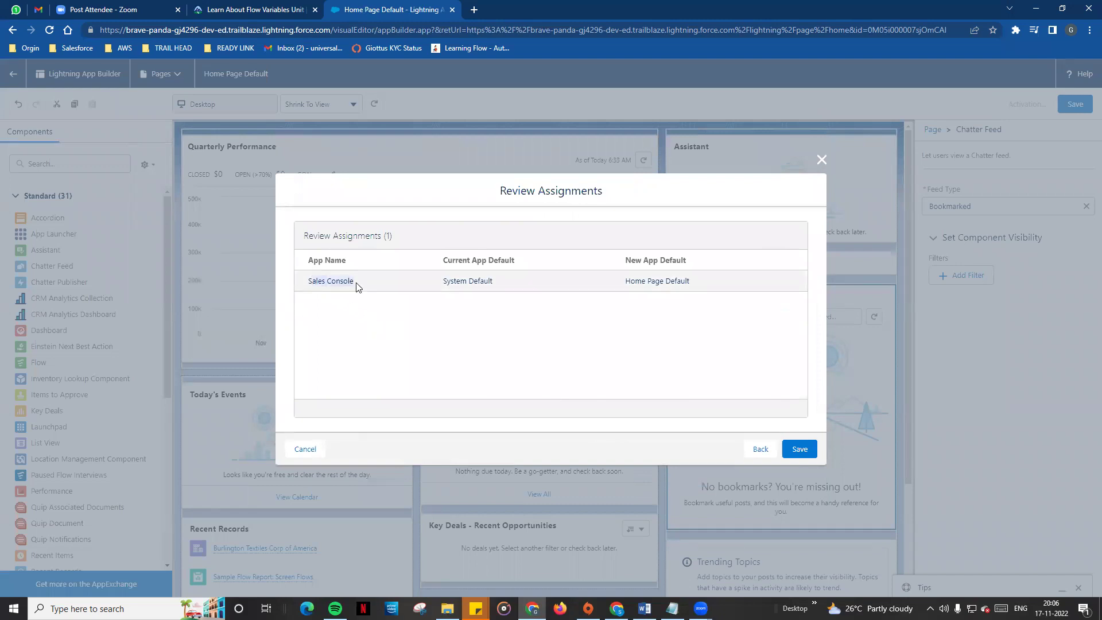
click(799, 448)
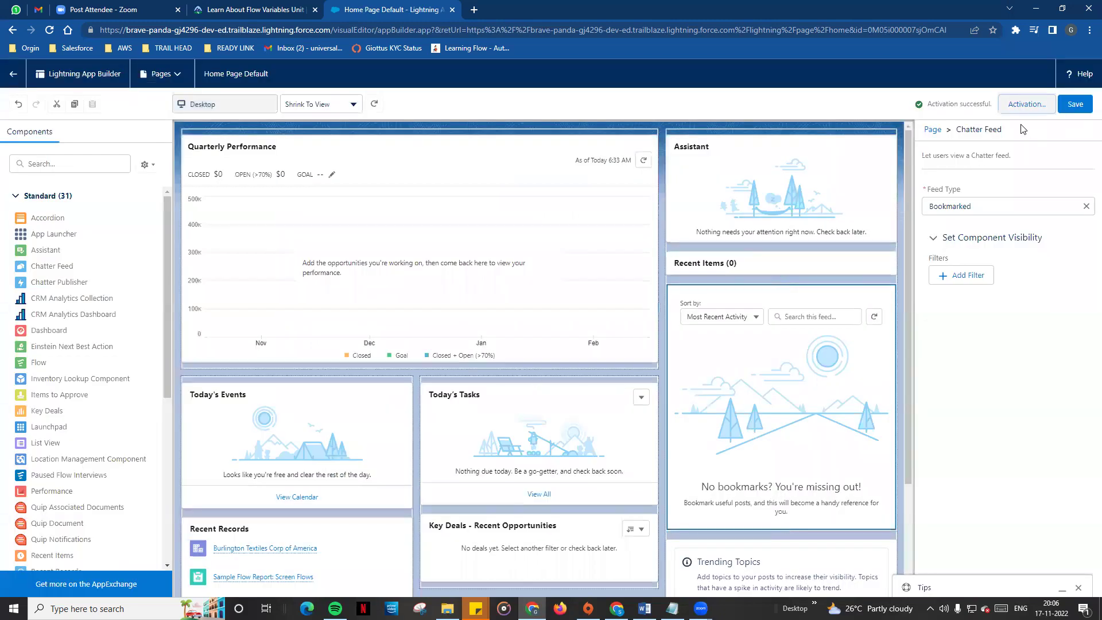
click(1070, 106)
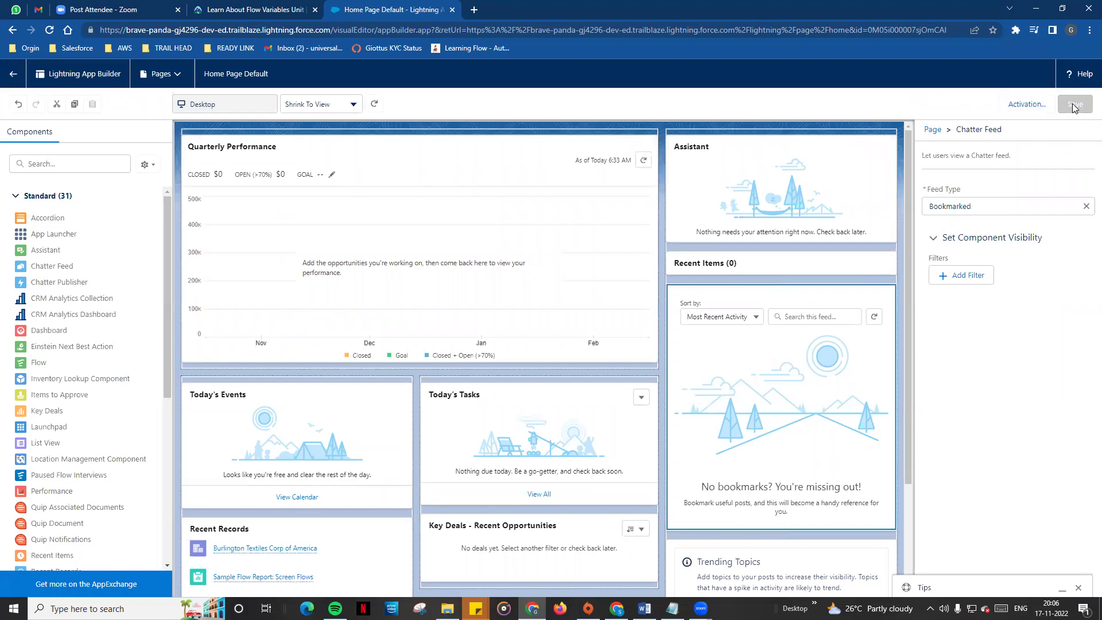
- Verify the Sales and Sales Console app defaults, save again, and return to Sales Home
click(1031, 108)
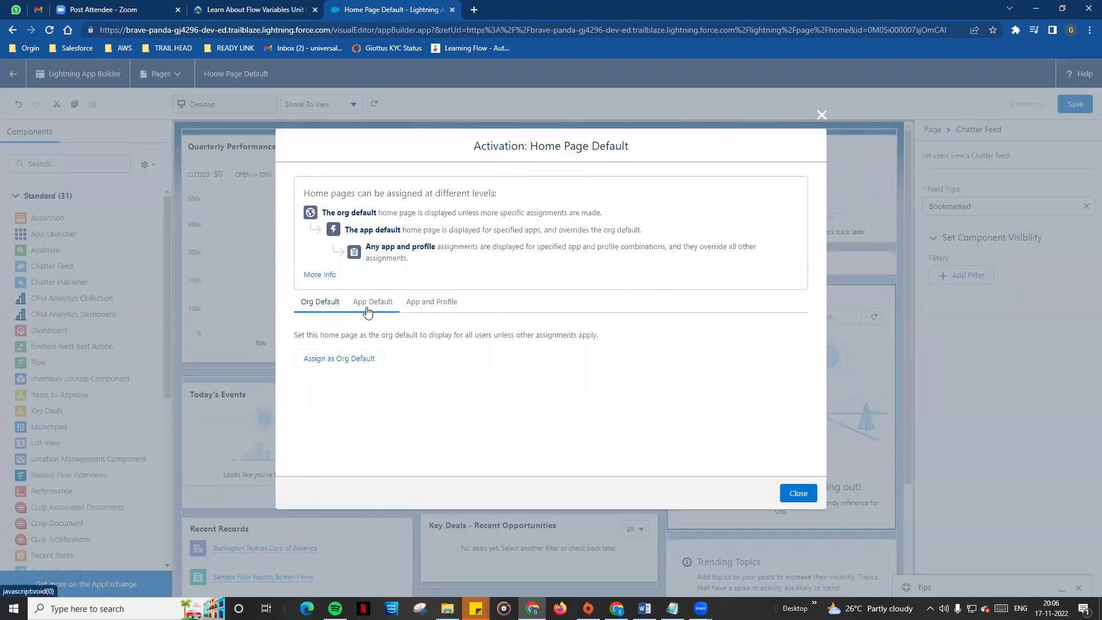
click(368, 311)
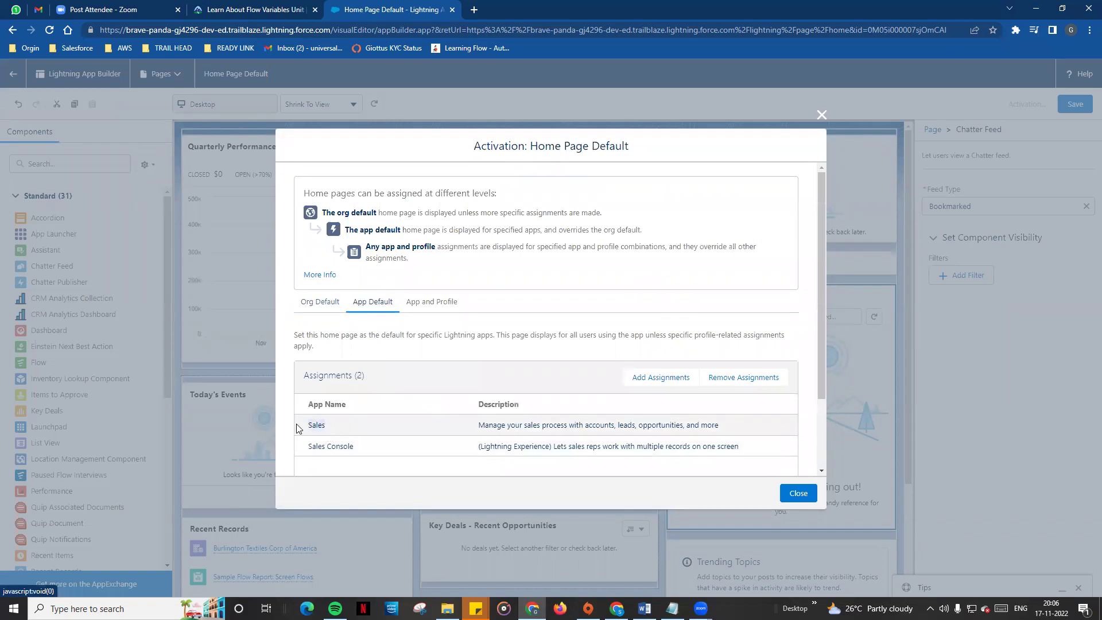
triple_click(322, 444)
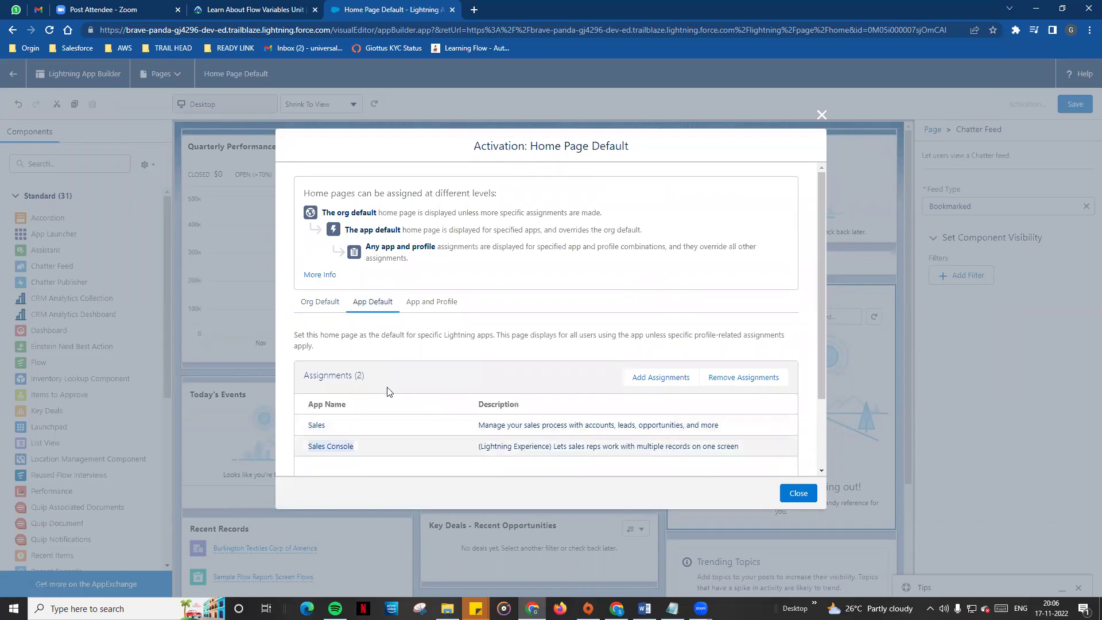
click(798, 493)
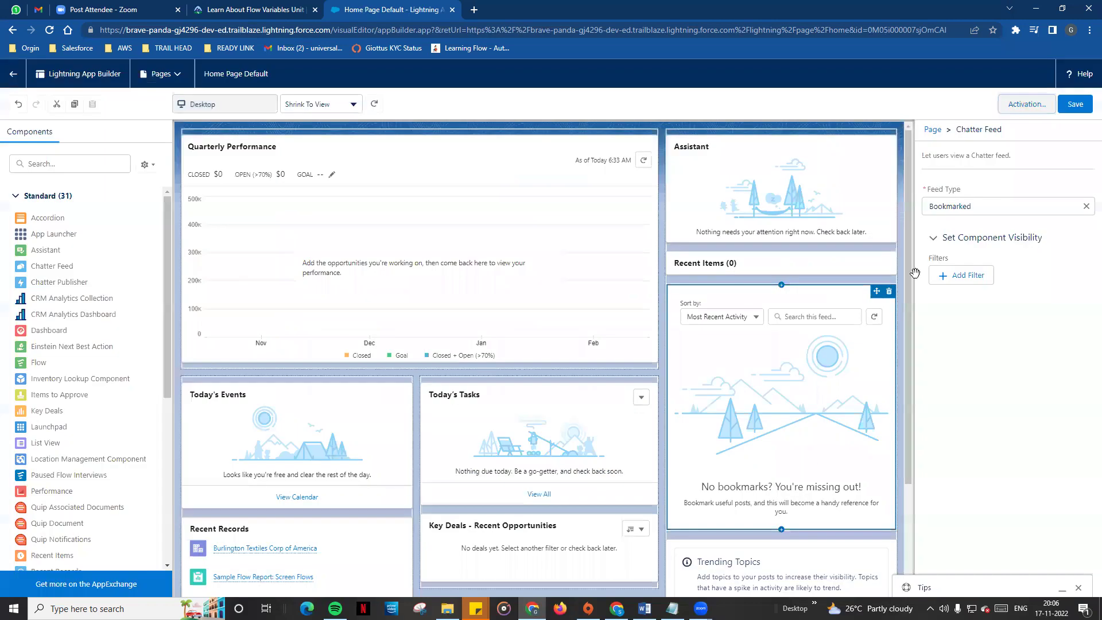
click(1076, 106)
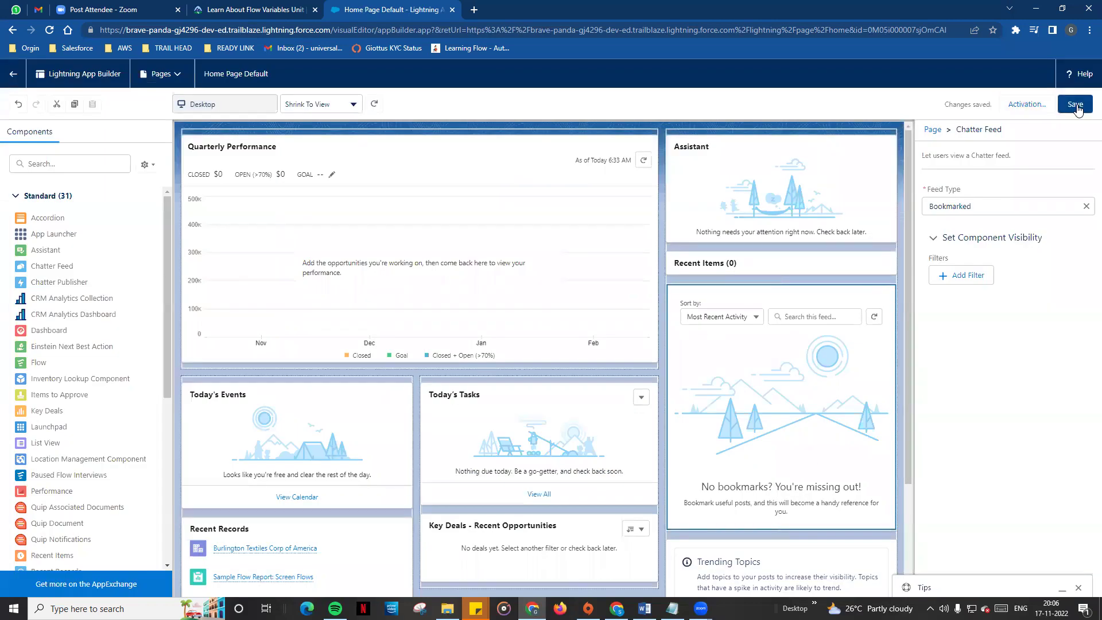
click(12, 30)
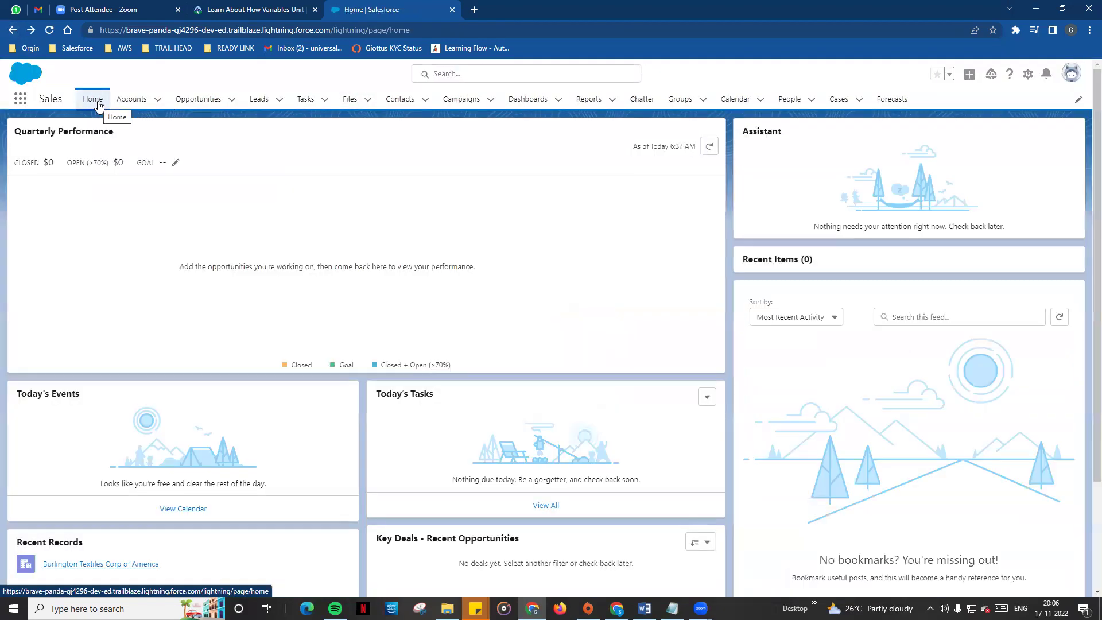
- Check the live Sales Home layout with the Chatter Feed, then go to Accounts
scroll(907, 363, down, 3)
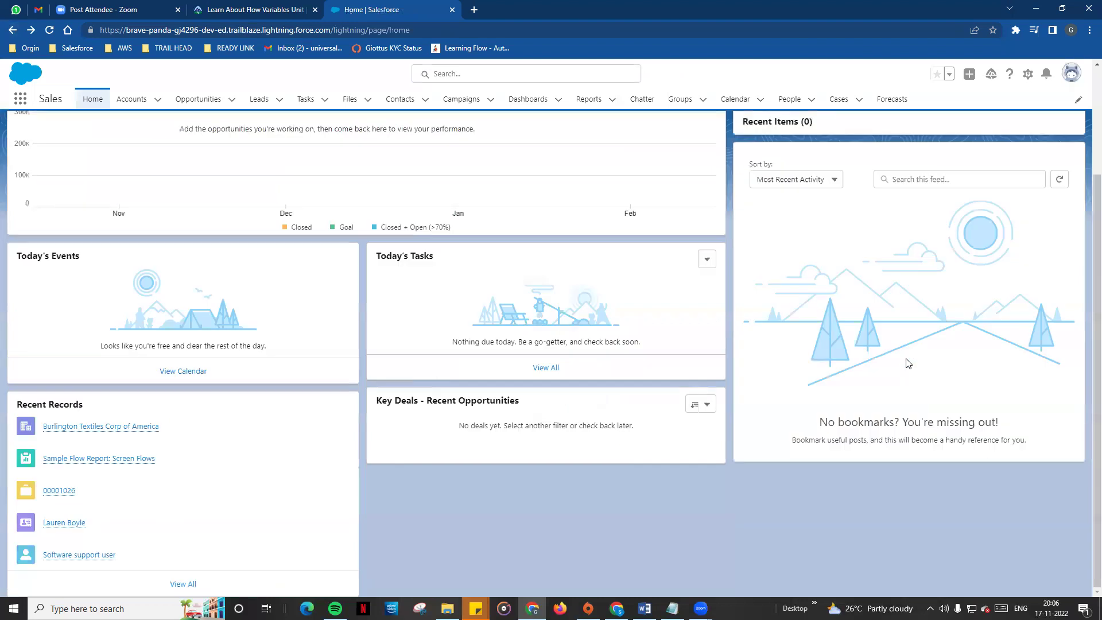
scroll(924, 272, up, 3)
scroll(729, 395, down, 3)
scroll(227, 450, up, 3)
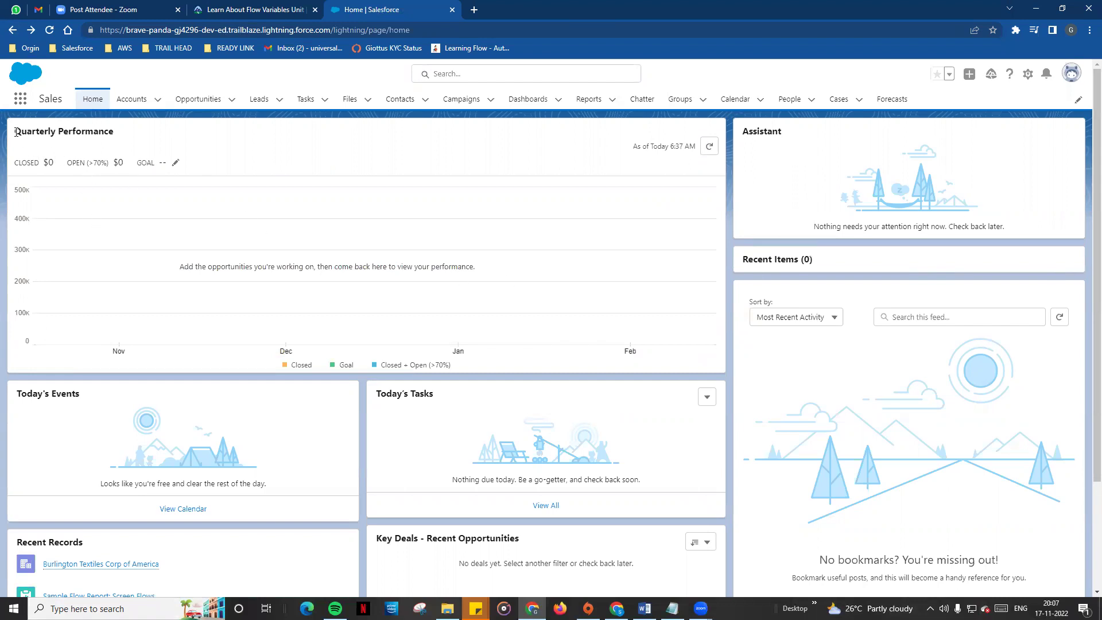
drag(15, 131, 180, 418)
scroll(20, 290, down, 2)
scroll(566, 370, up, 2)
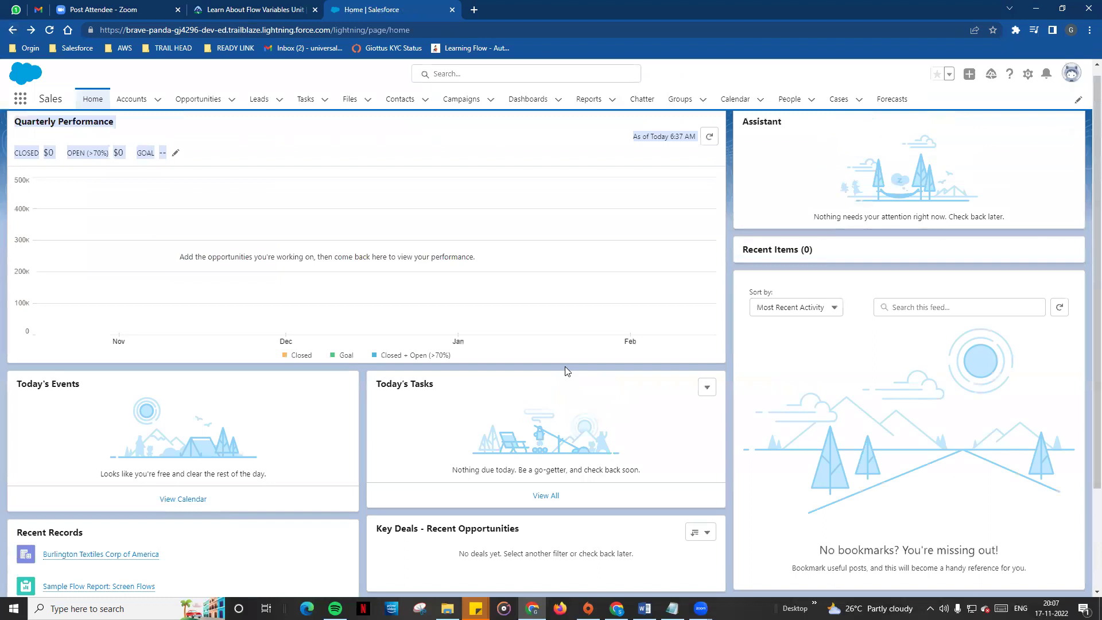
scroll(566, 370, up, 1)
click(290, 151)
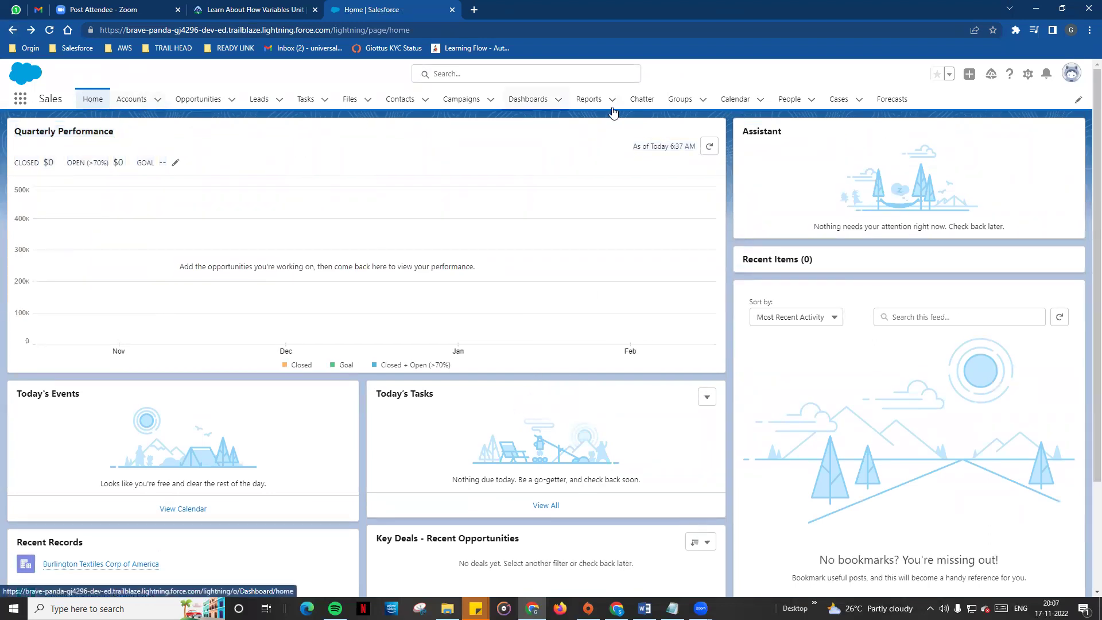
click(134, 102)
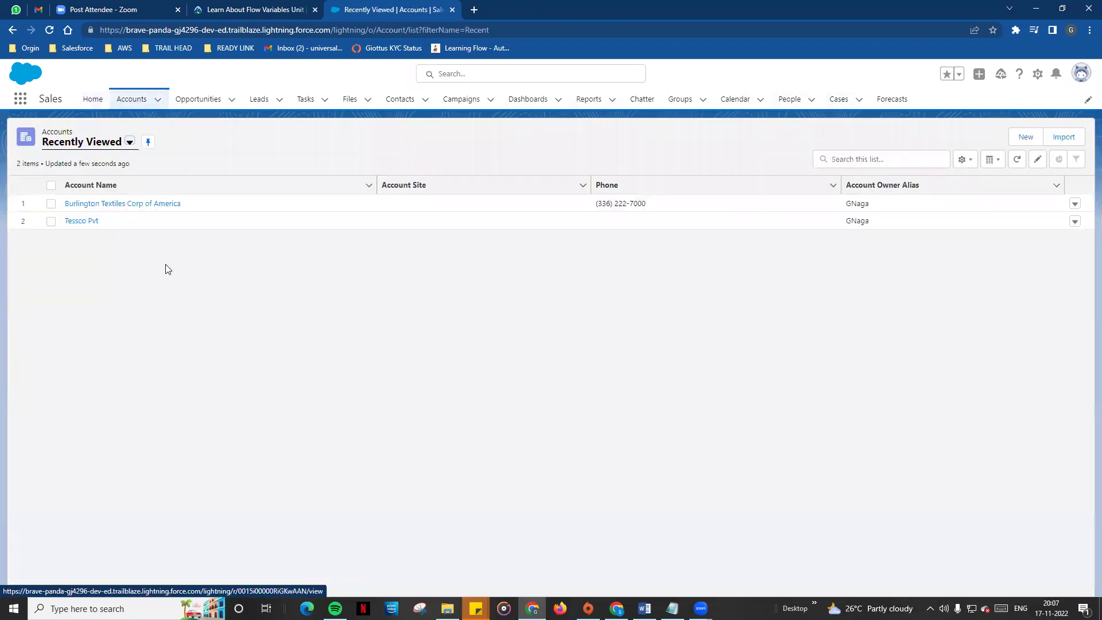
- Switch to the All Accounts list view and open Burlington Textiles Corp of America
drag(48, 128, 81, 132)
click(129, 142)
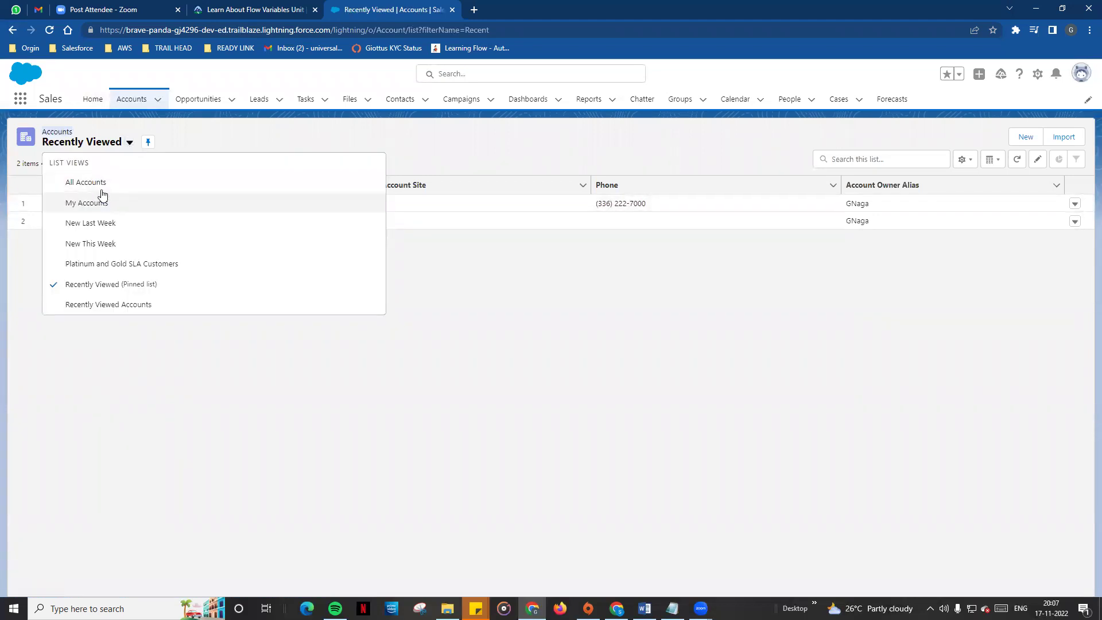
click(101, 184)
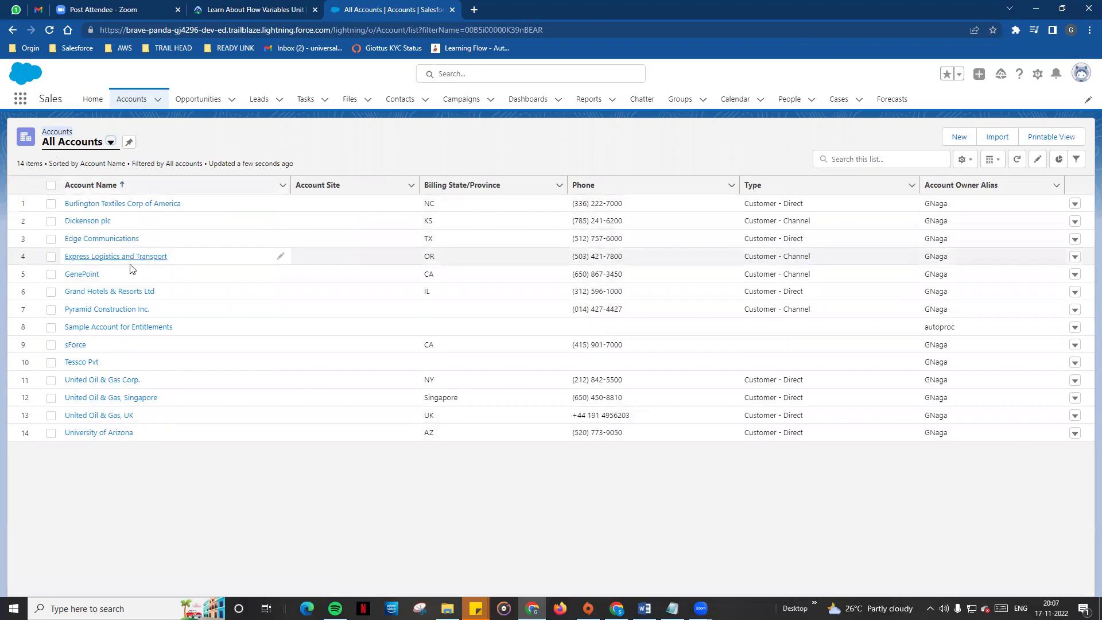
click(116, 204)
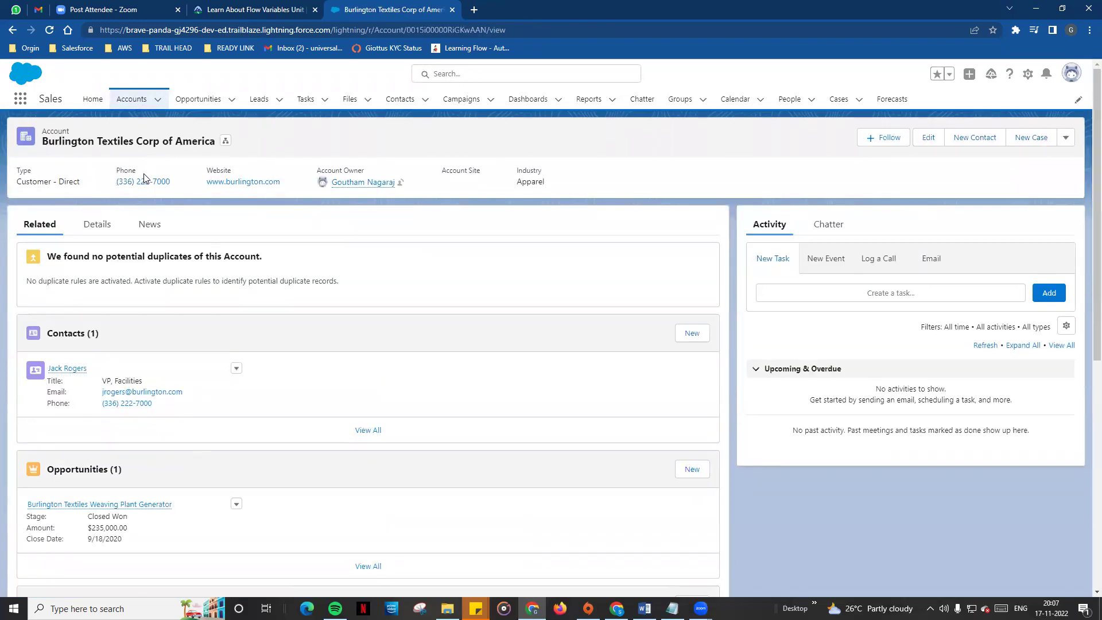
- Review the account header fields and its extra actions menu
drag(50, 143, 42, 130)
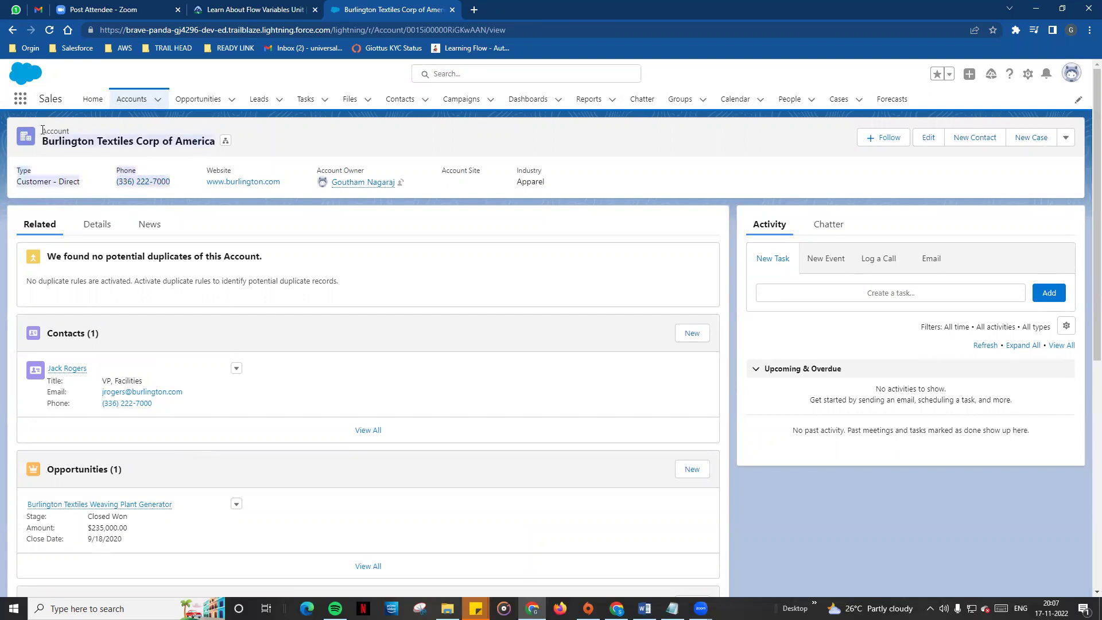
click(491, 196)
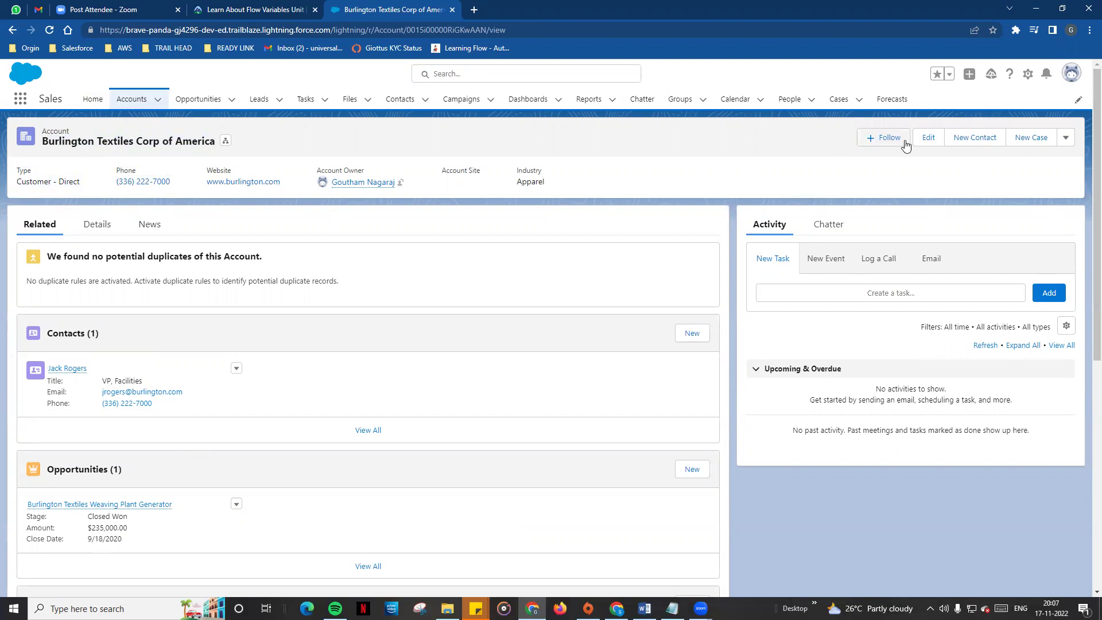
click(1065, 140)
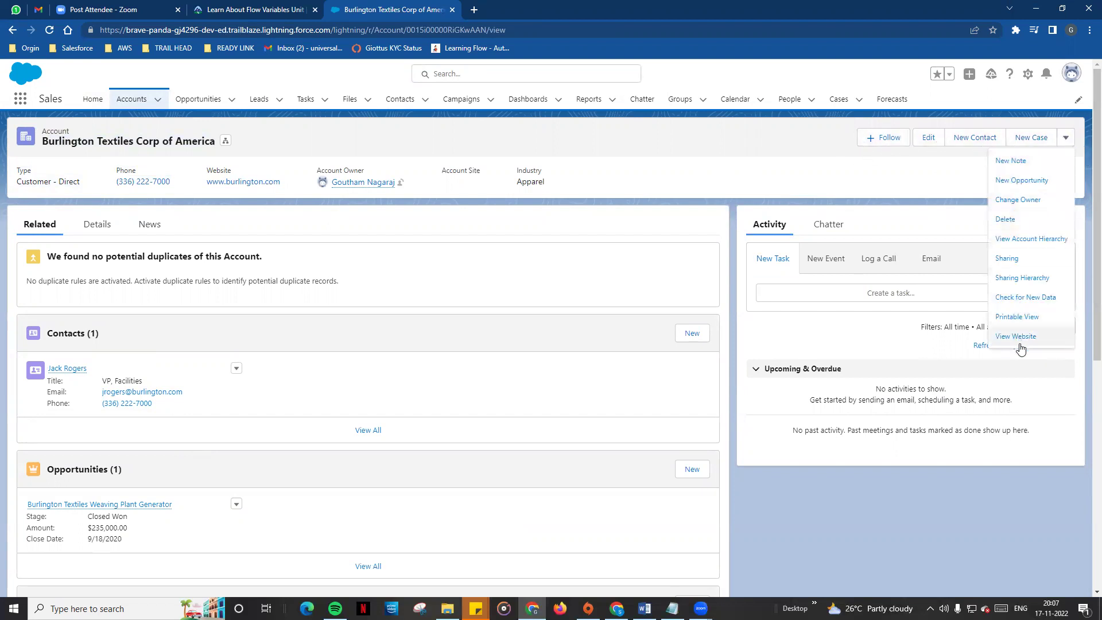
click(925, 174)
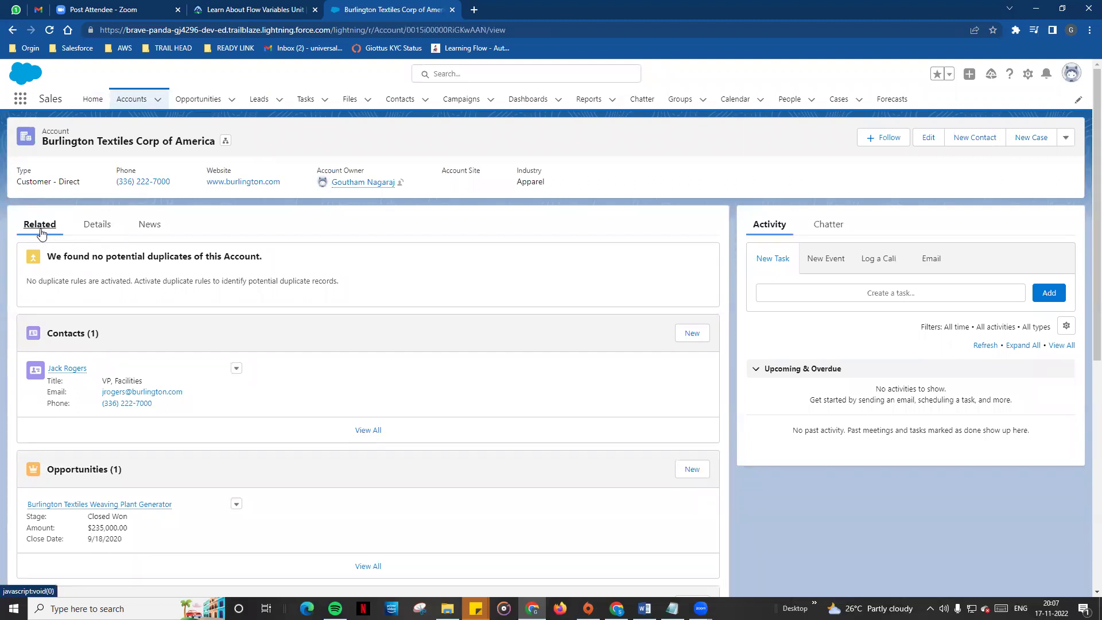
scroll(113, 346, down, 1)
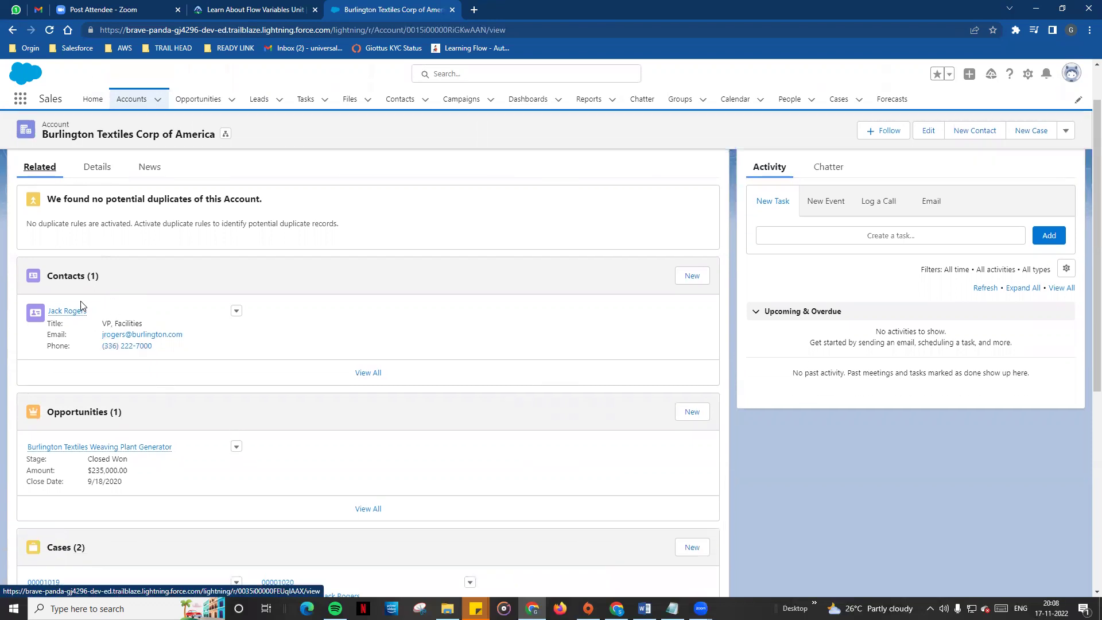
scroll(86, 312, up, 1)
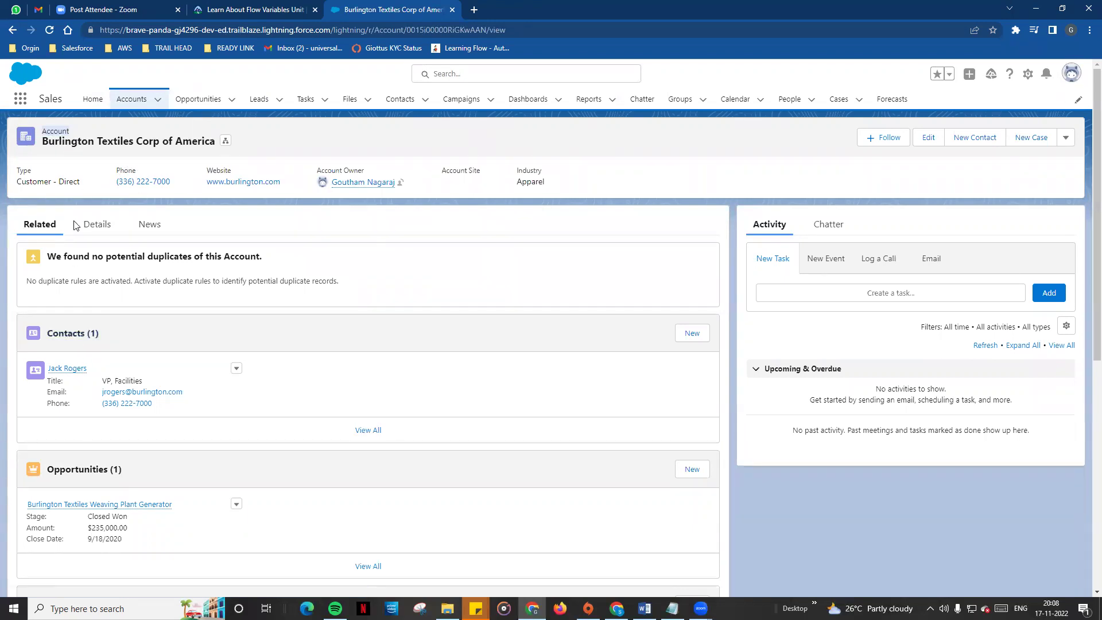
- Switch Burlington Textiles from Related lists to Details: Rating Cold, $350,000,000 revenue
double_click(61, 136)
scroll(54, 286, down, 1)
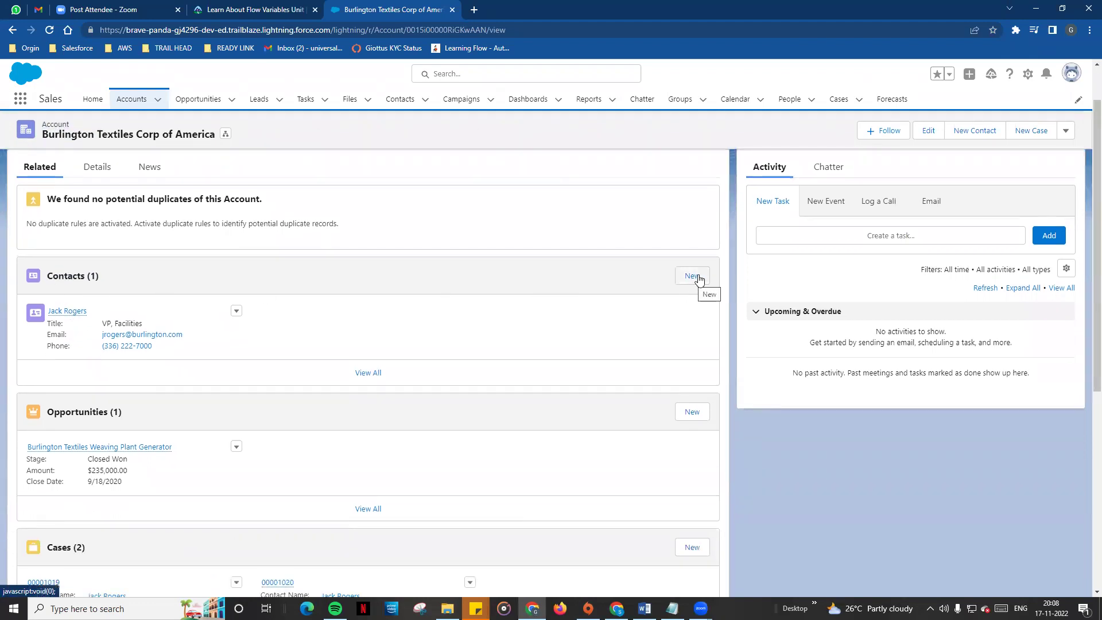
scroll(180, 353, up, 1)
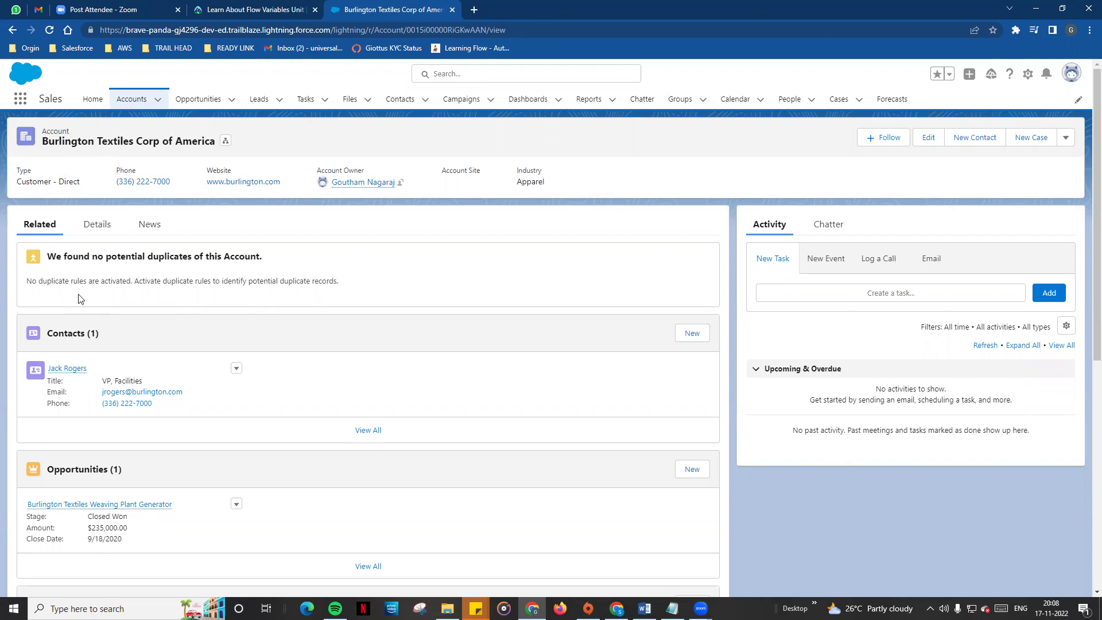
scroll(79, 298, down, 2)
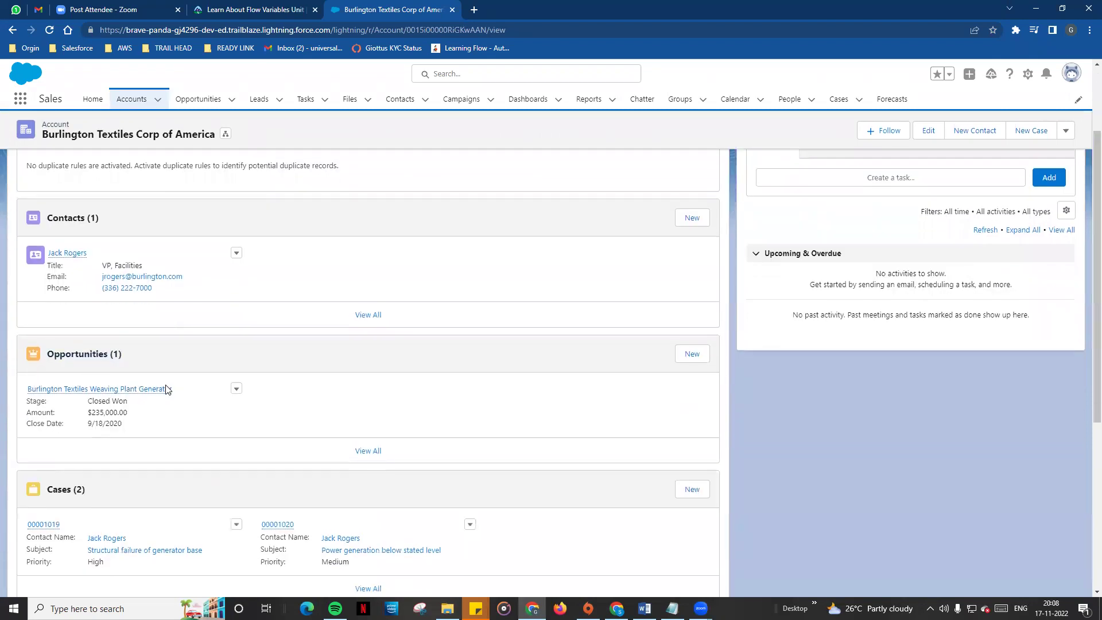
scroll(121, 361, down, 3)
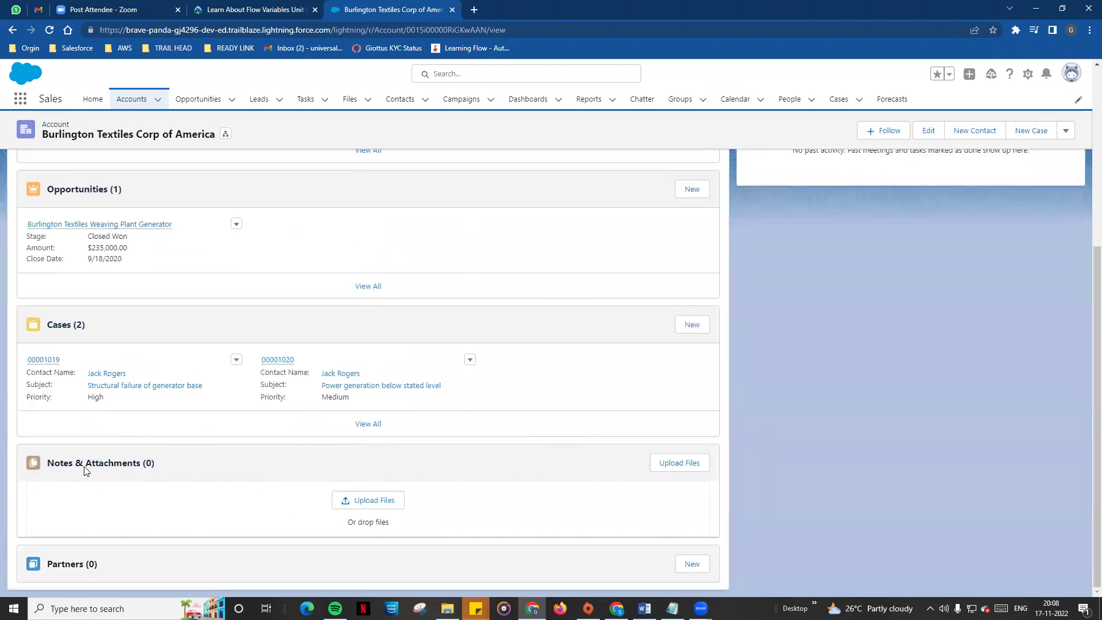
scroll(85, 471, up, 5)
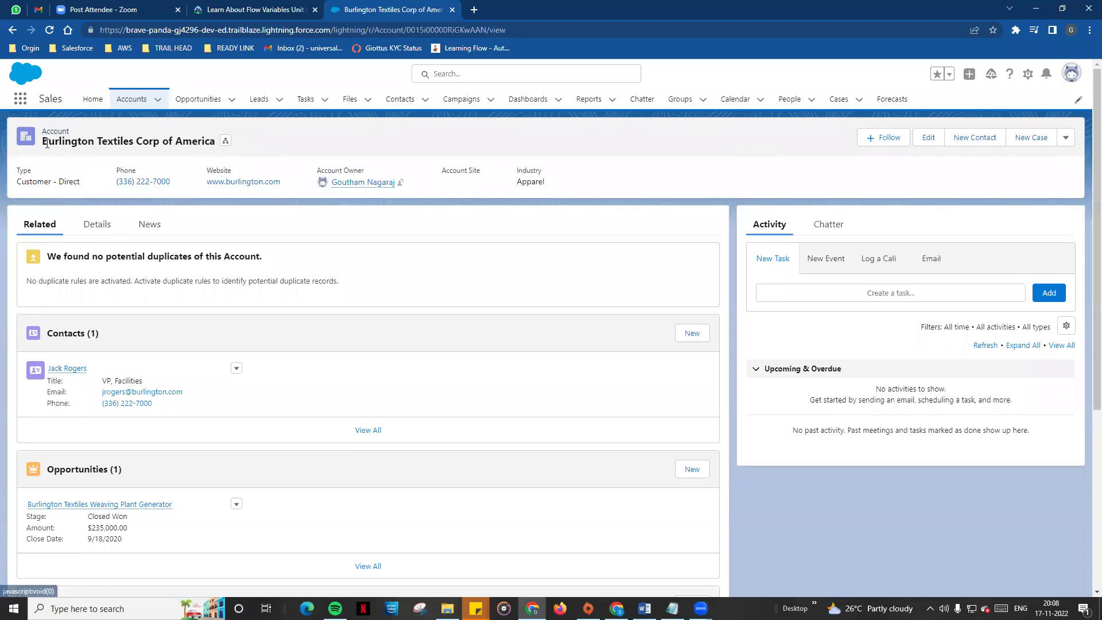
drag(45, 142, 215, 144)
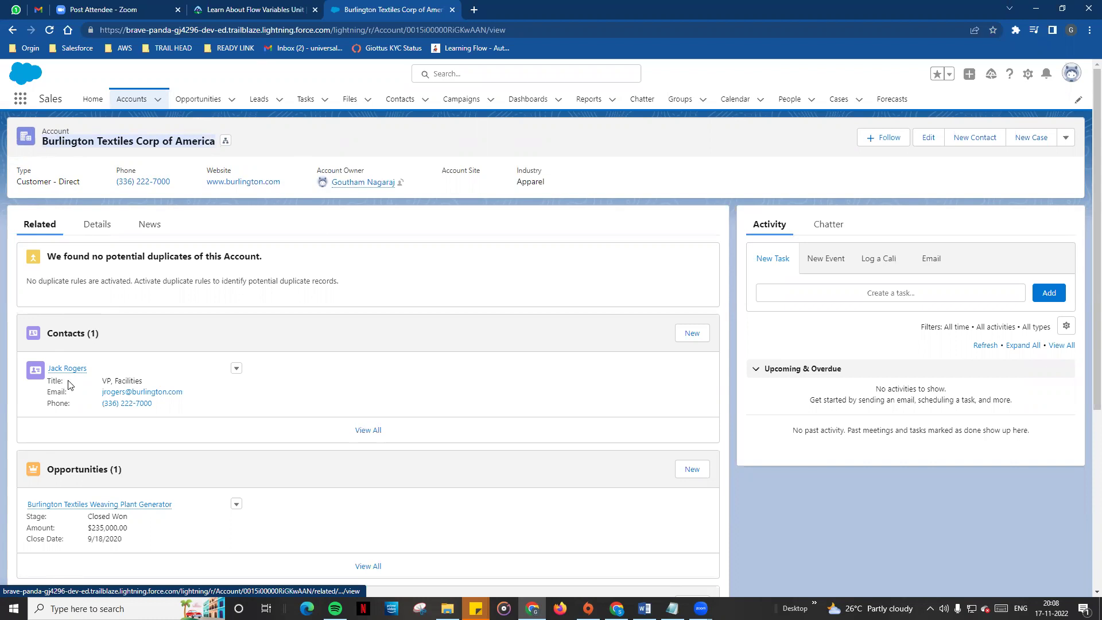
click(97, 229)
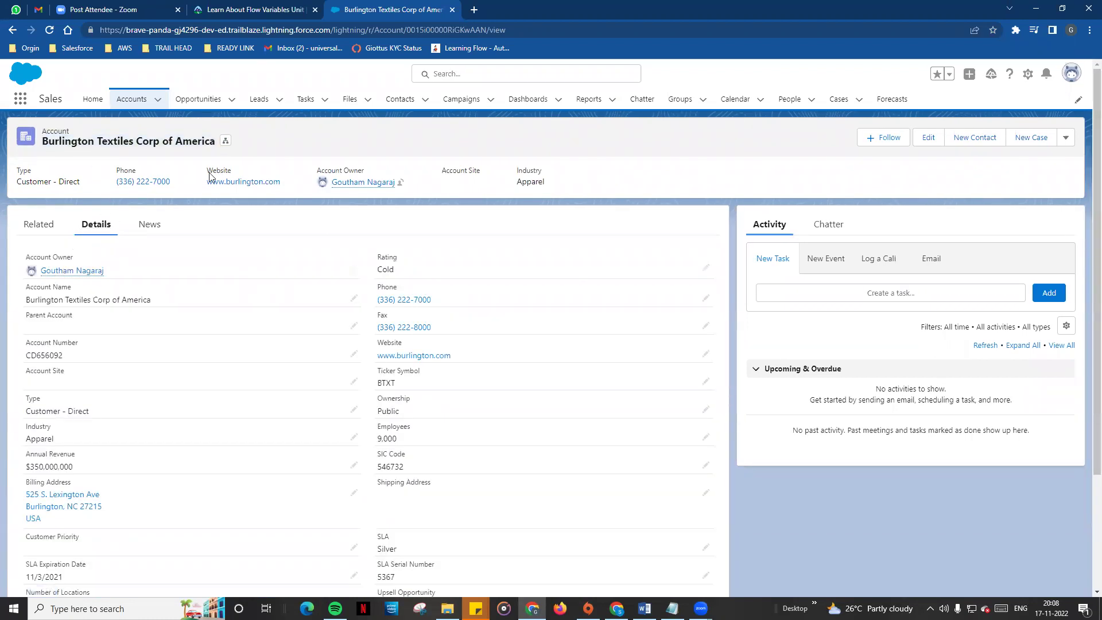
- Change the Burlington Textiles account Rating from Cold to Warm and save the record
scroll(98, 512, down, 4)
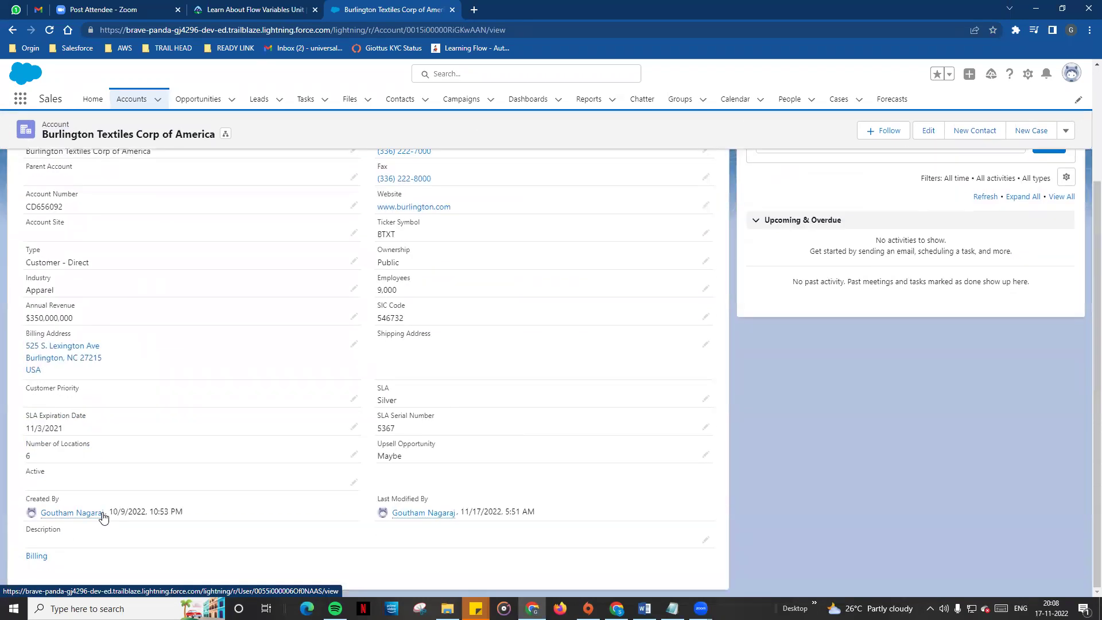
scroll(98, 512, up, 4)
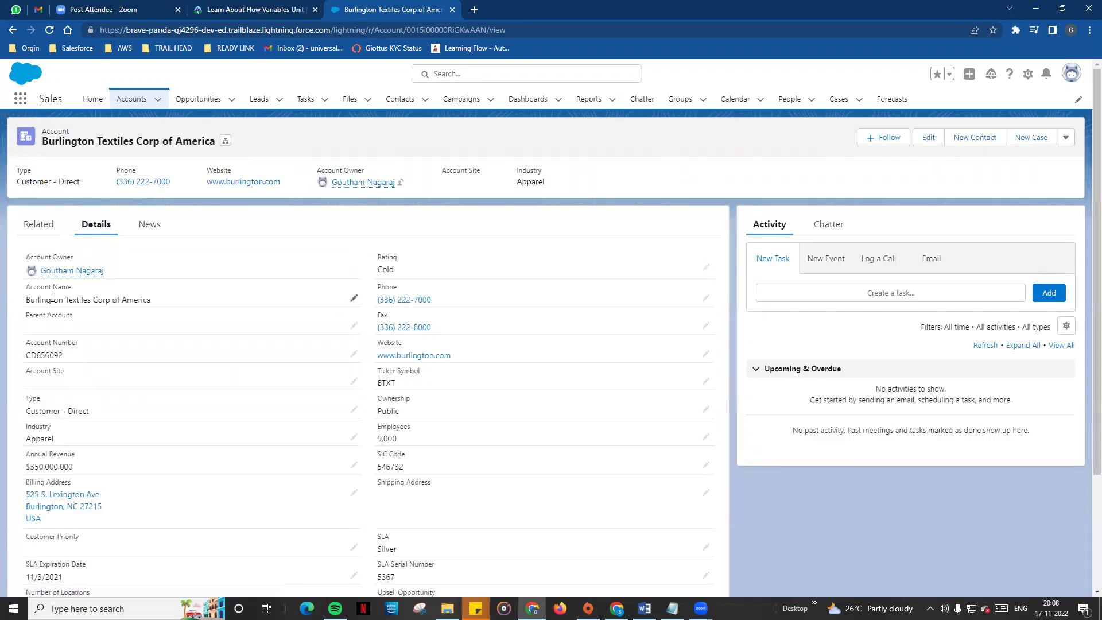
click(705, 270)
click(443, 283)
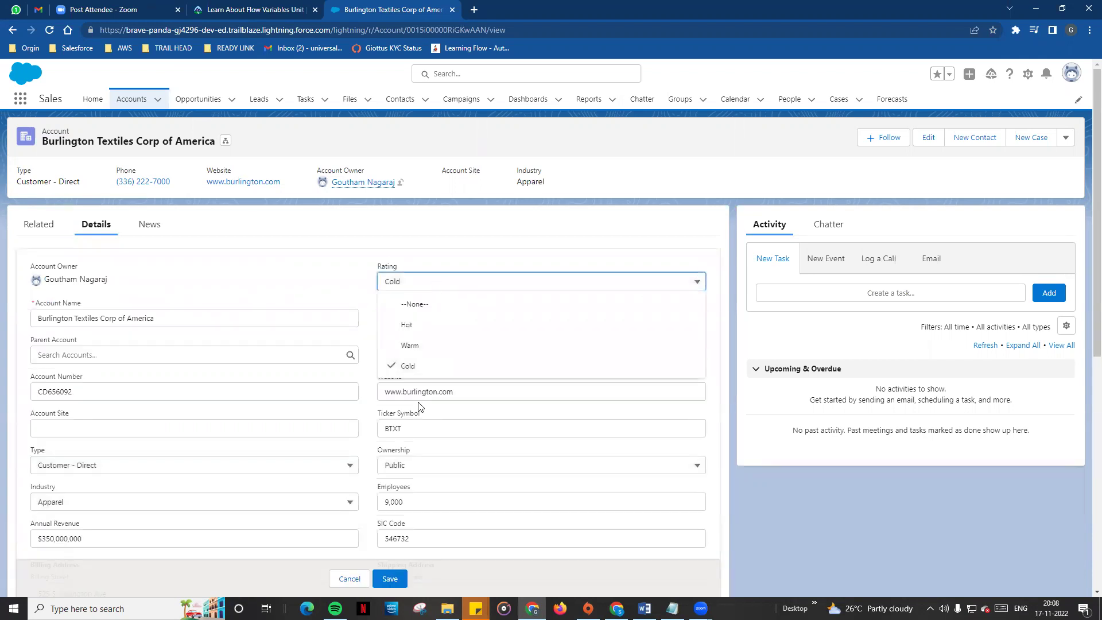
click(521, 248)
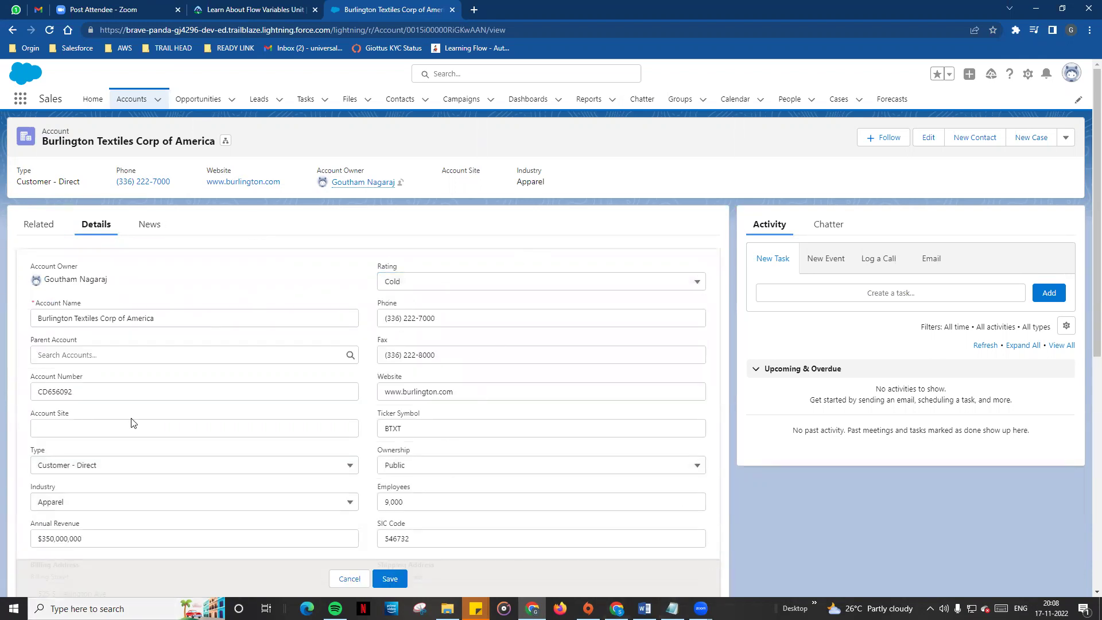
scroll(78, 238, down, 2)
scroll(81, 244, down, 5)
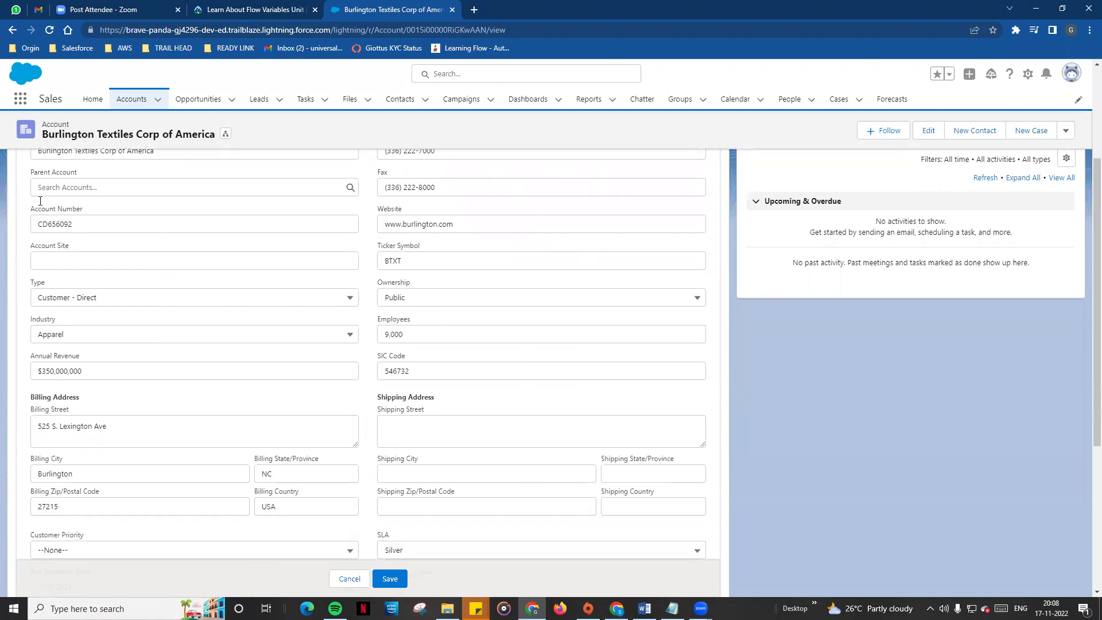
scroll(53, 465, up, 8)
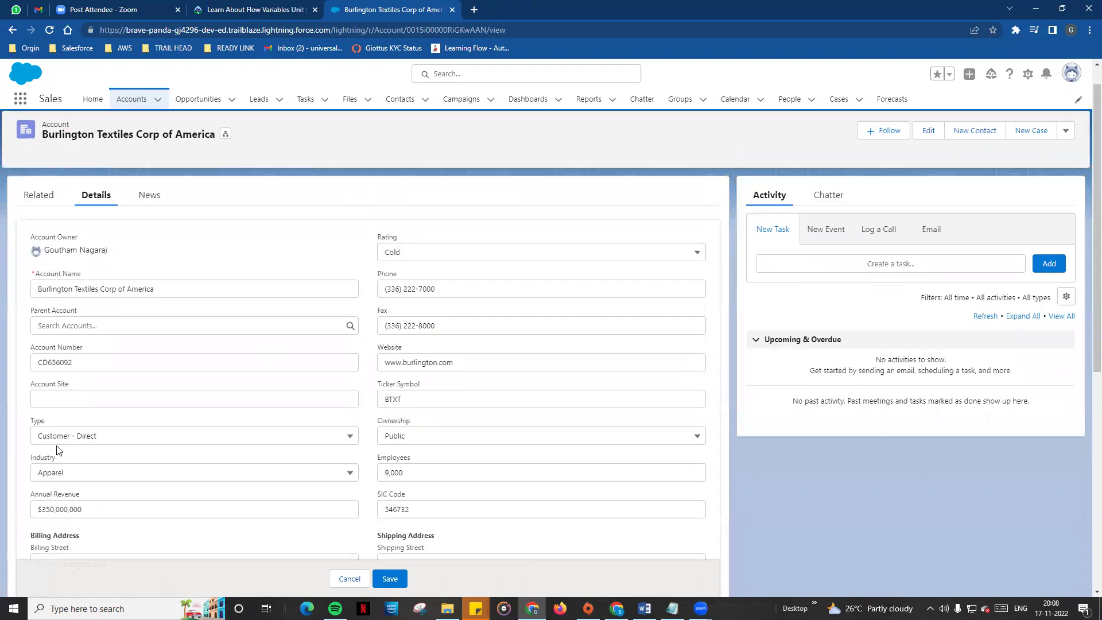
click(510, 254)
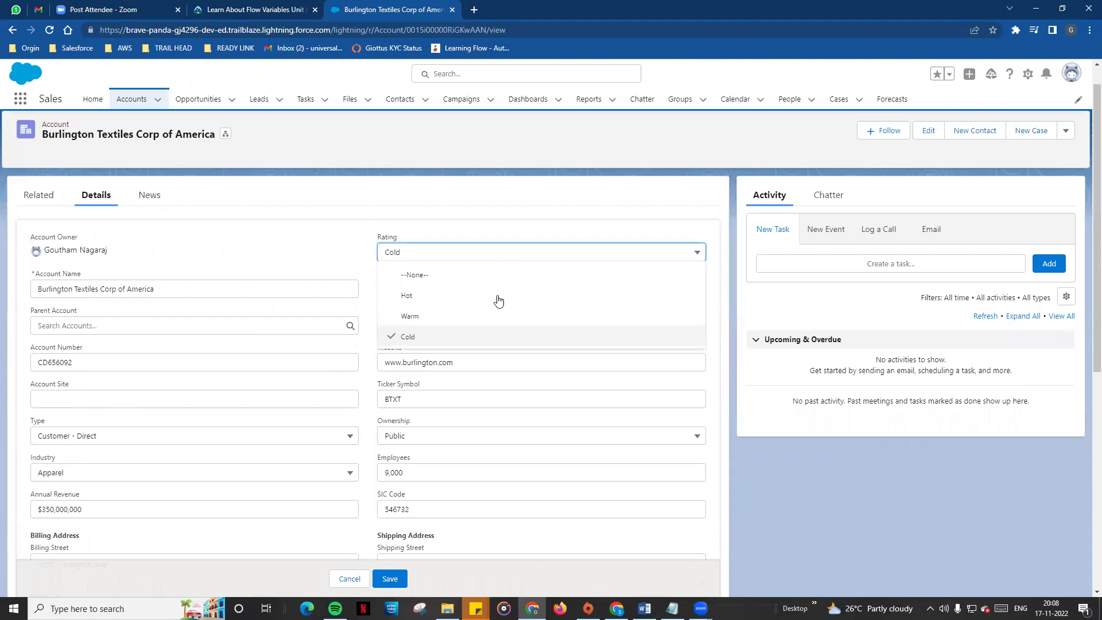
click(453, 315)
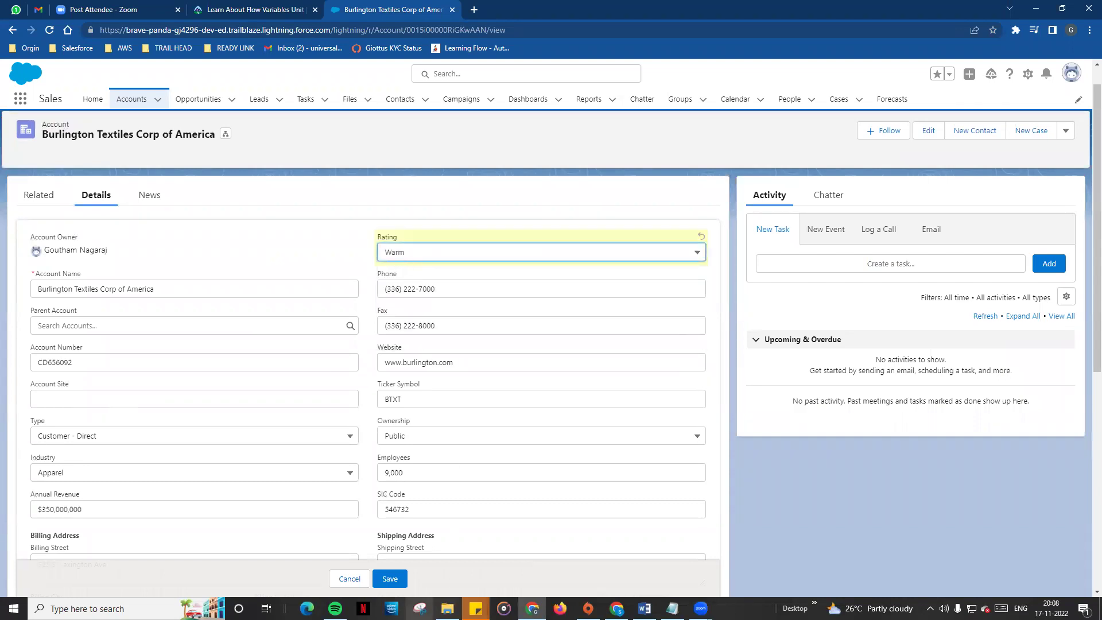
click(401, 581)
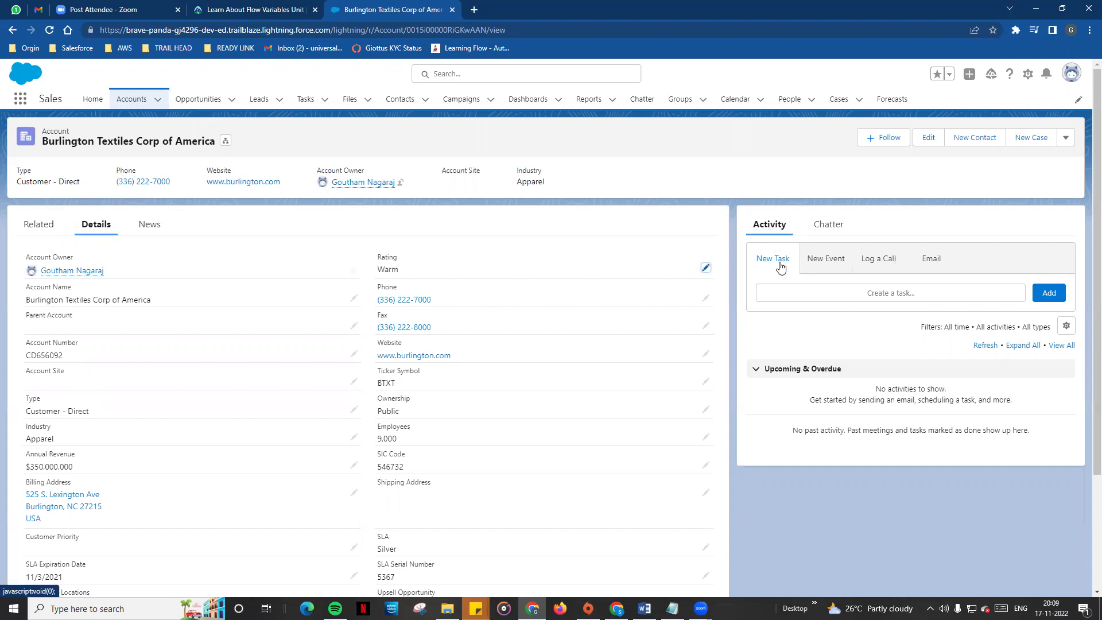
- Try the Task, Event, Call, Email, Chatter and Poll forms, ending on the Activity email composer
click(891, 295)
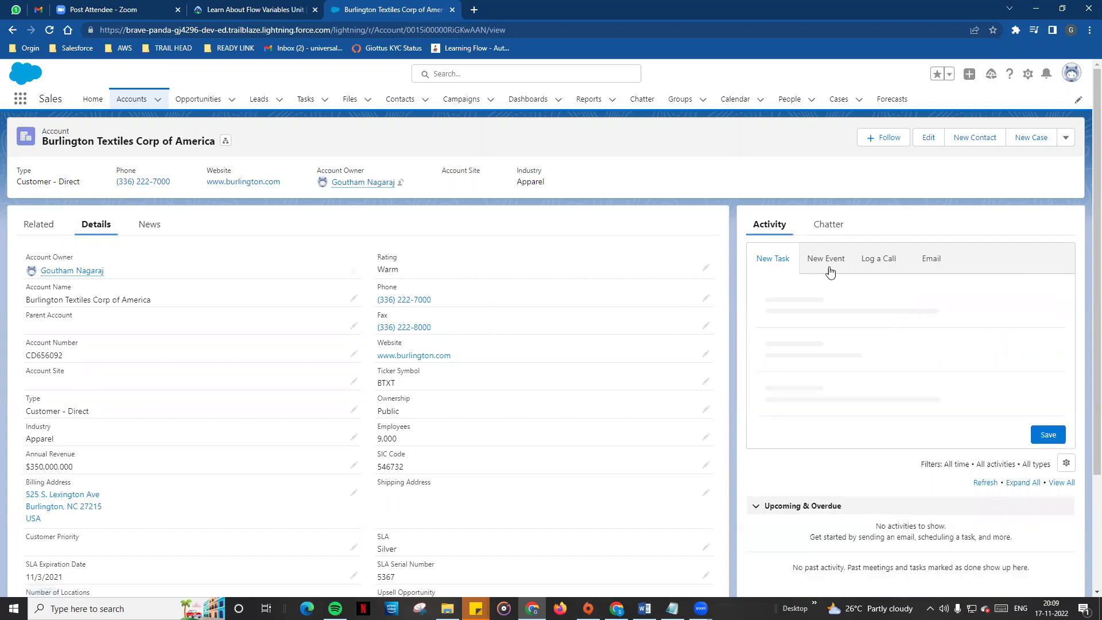
click(825, 267)
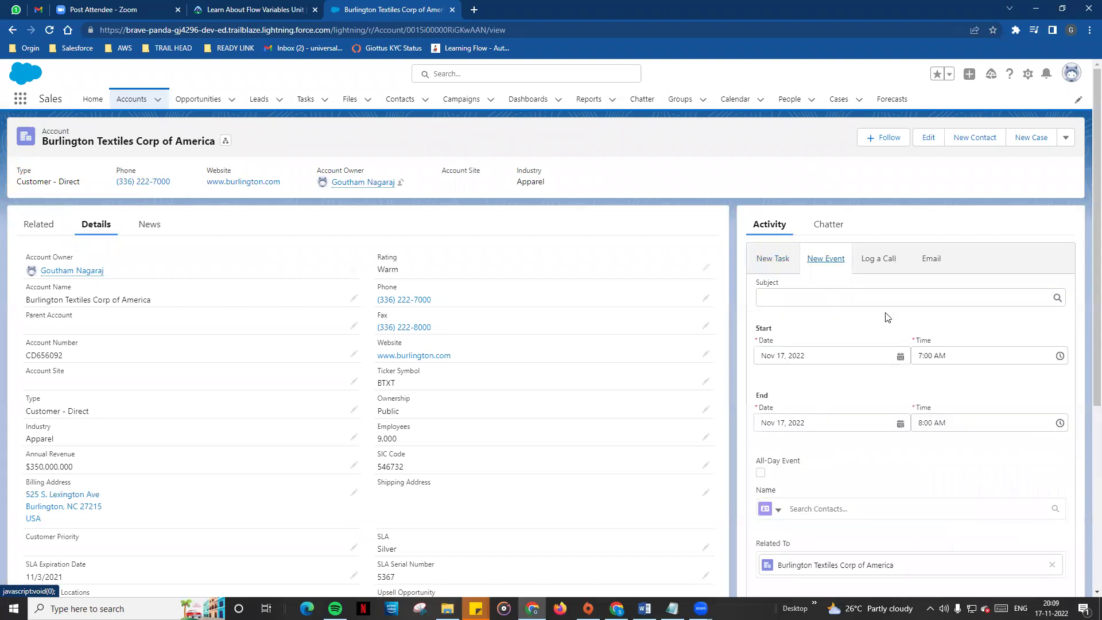
click(878, 269)
click(932, 262)
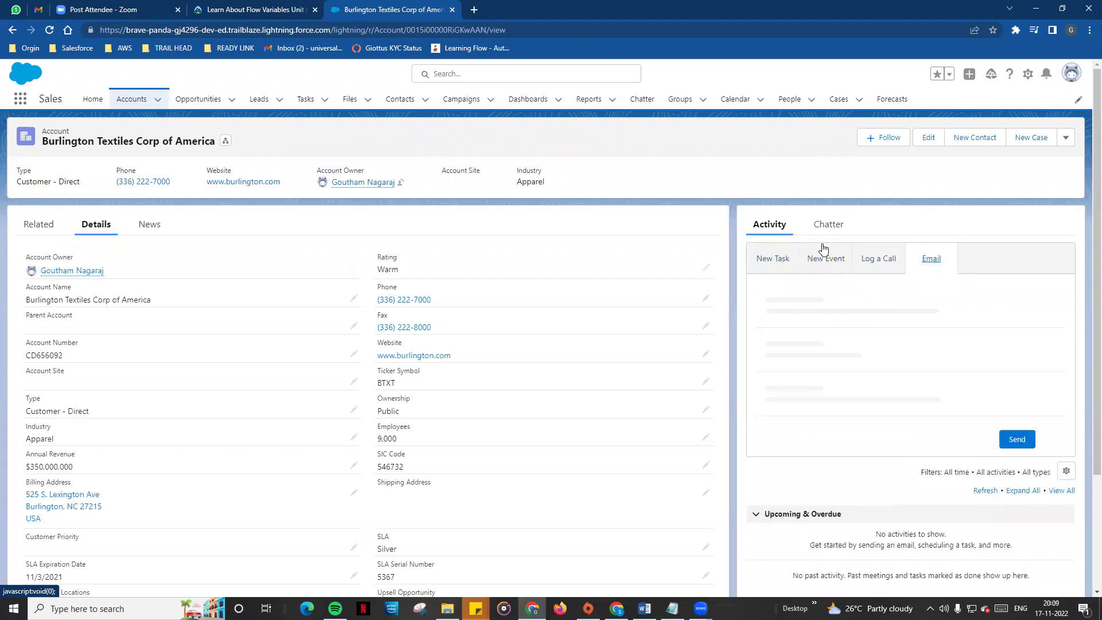
click(825, 227)
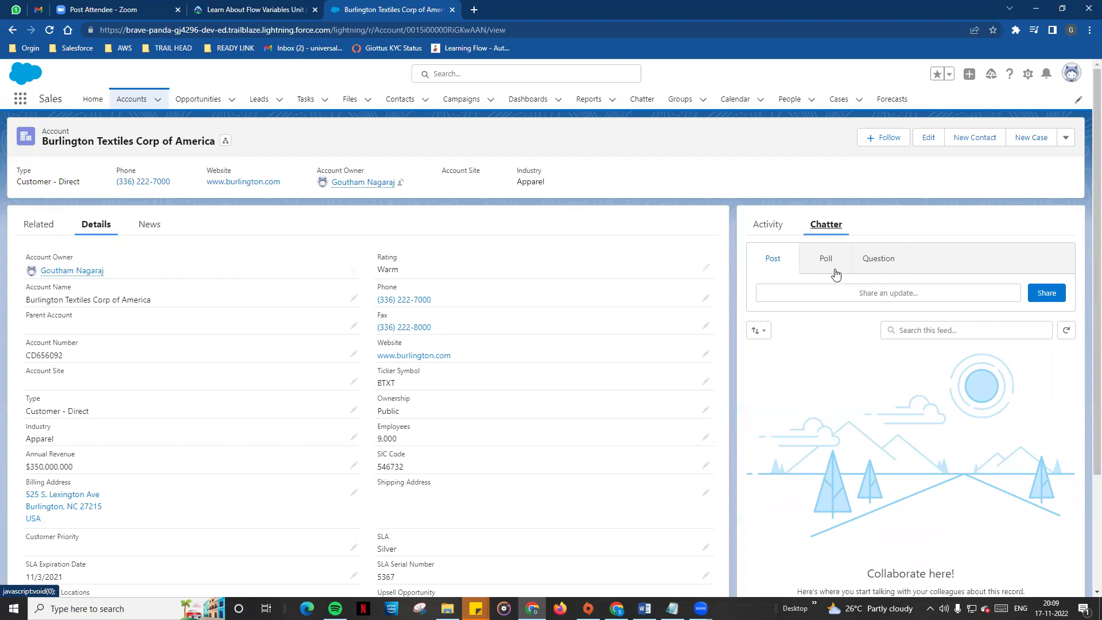
click(829, 262)
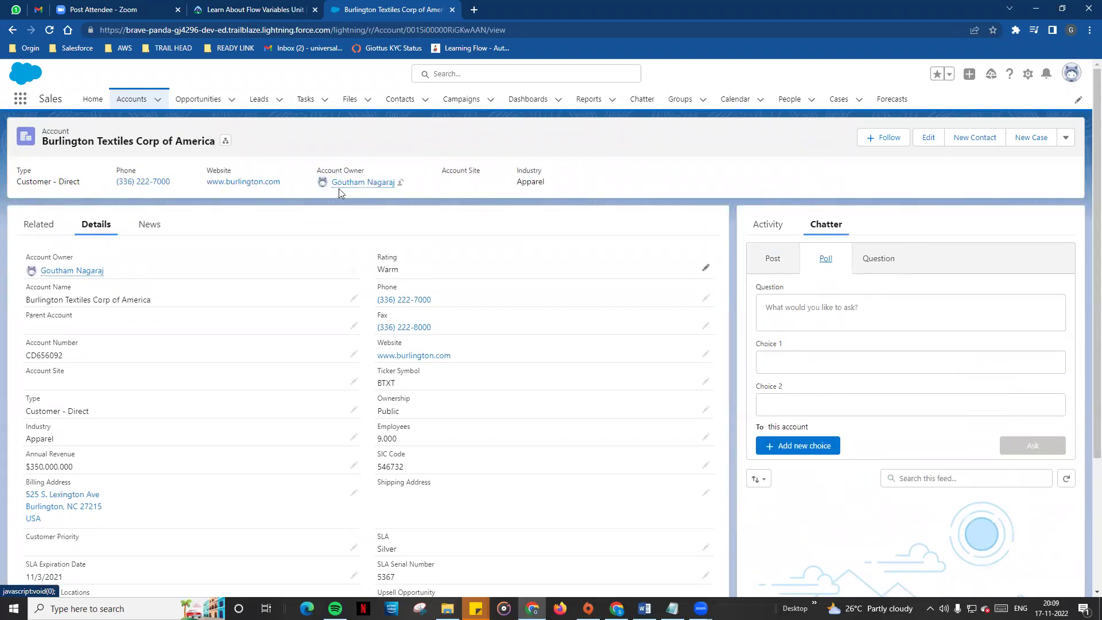
click(768, 224)
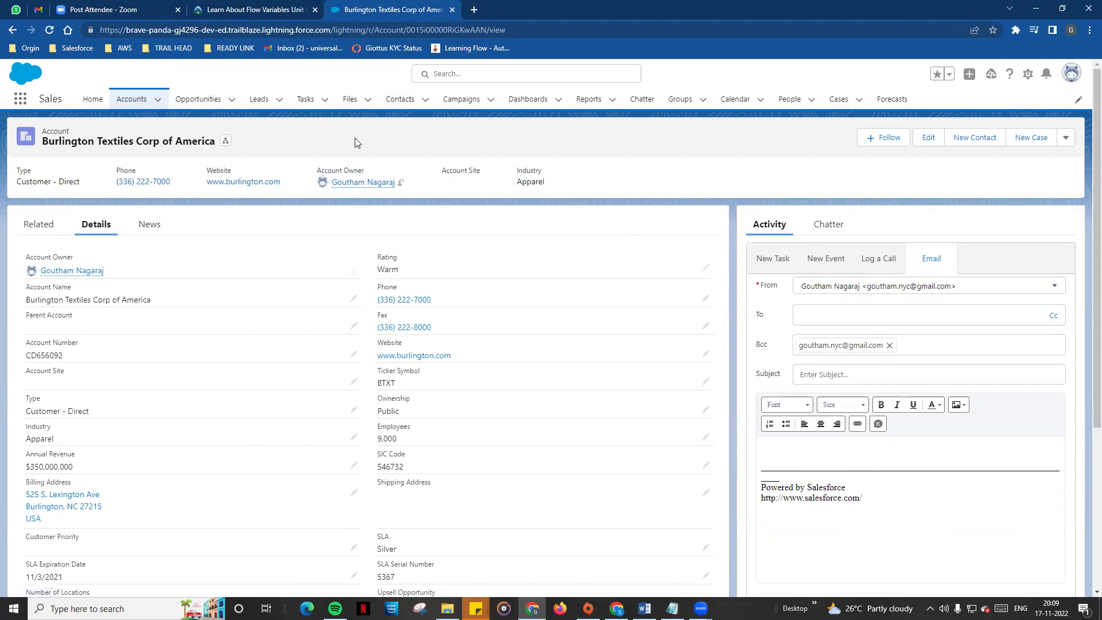
- Open the Account object in Object Manager and view its Fields & Relationships
click(1027, 74)
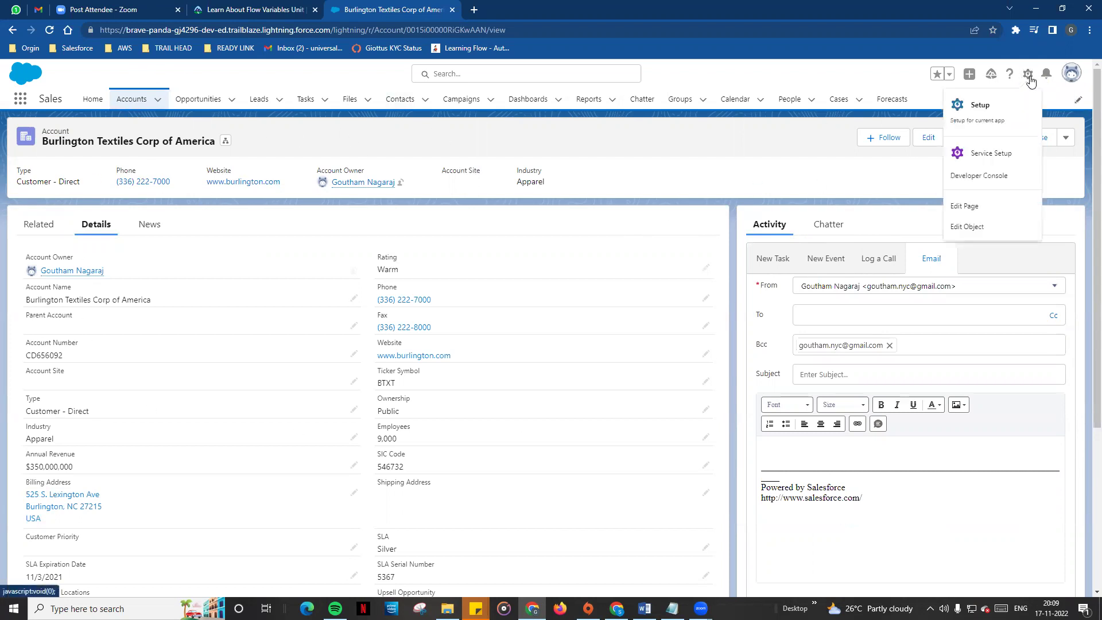
click(962, 228)
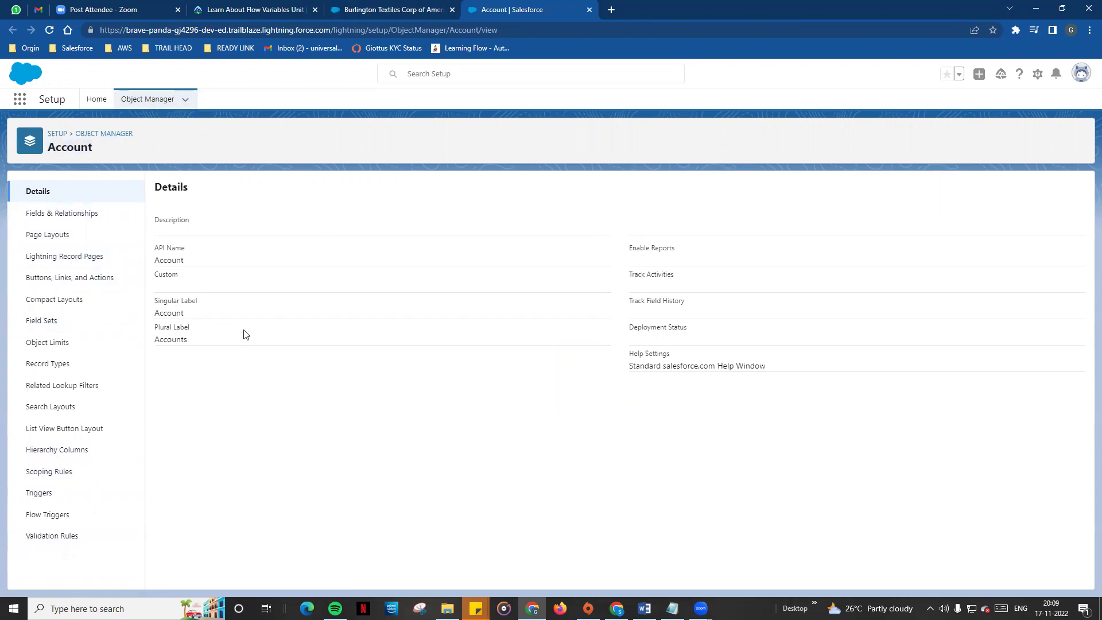
click(69, 221)
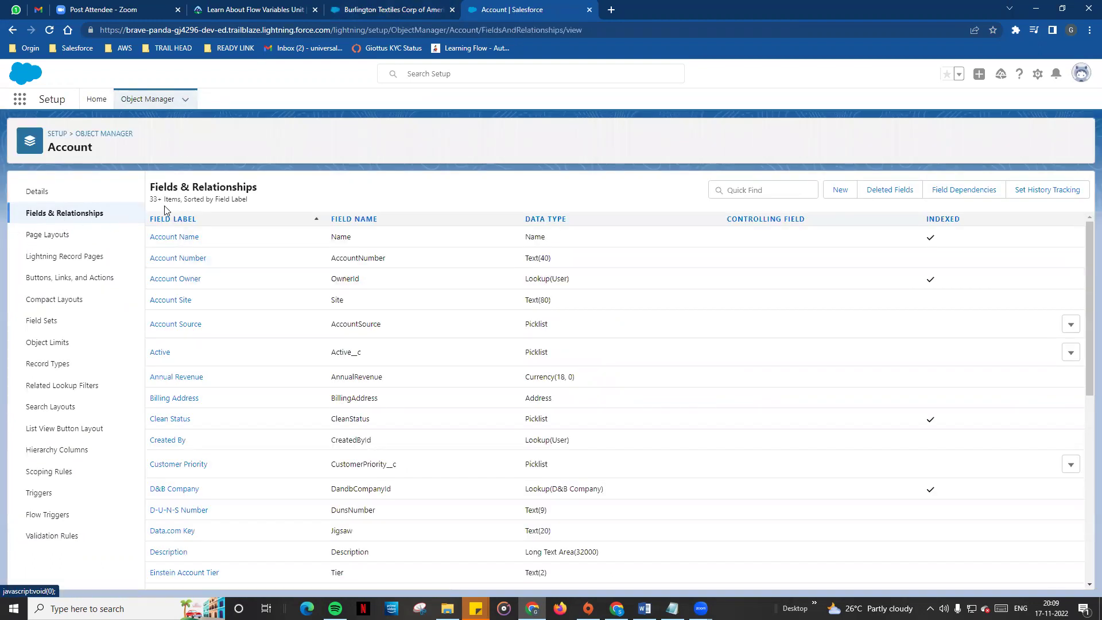
scroll(195, 465, down, 6)
scroll(193, 479, down, 4)
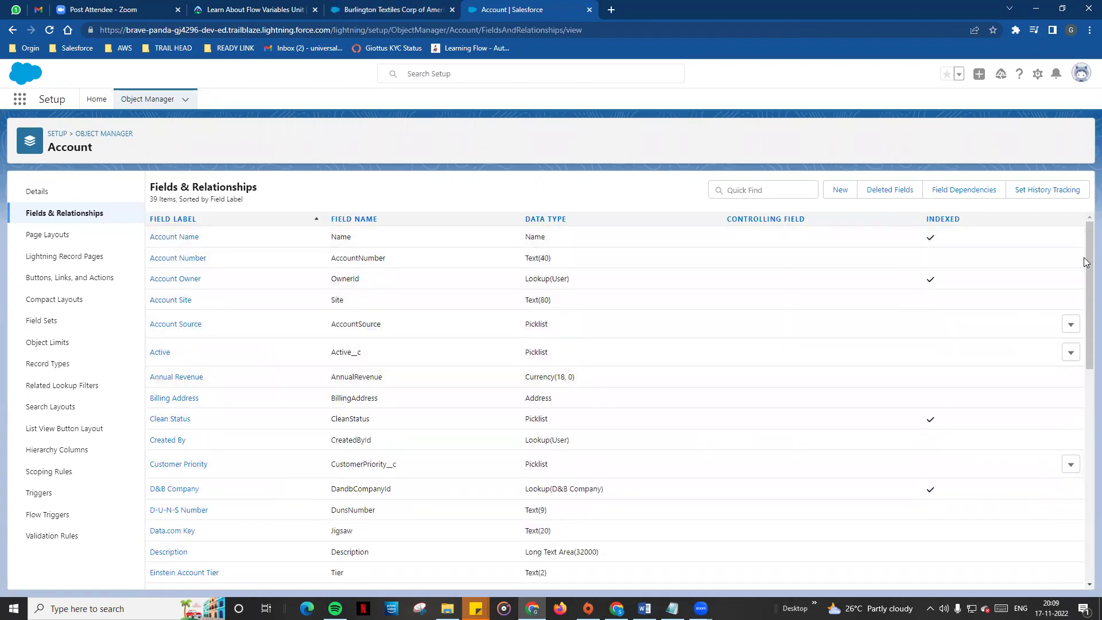
- Inspect the Account Source field's actions, then return to the account record tab
click(1070, 329)
click(614, 179)
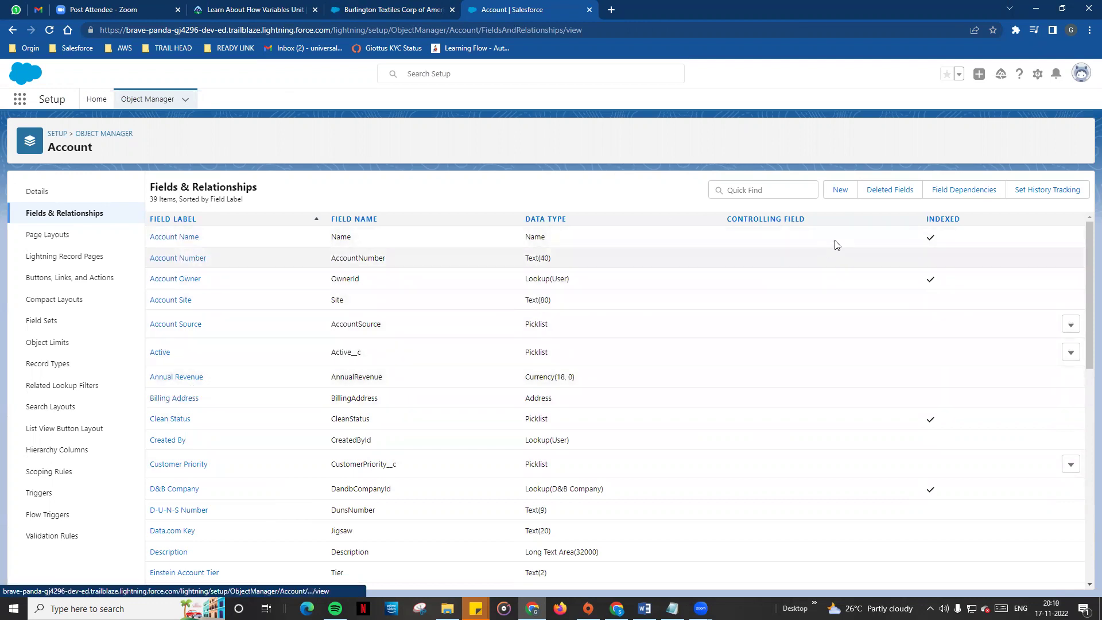
click(836, 189)
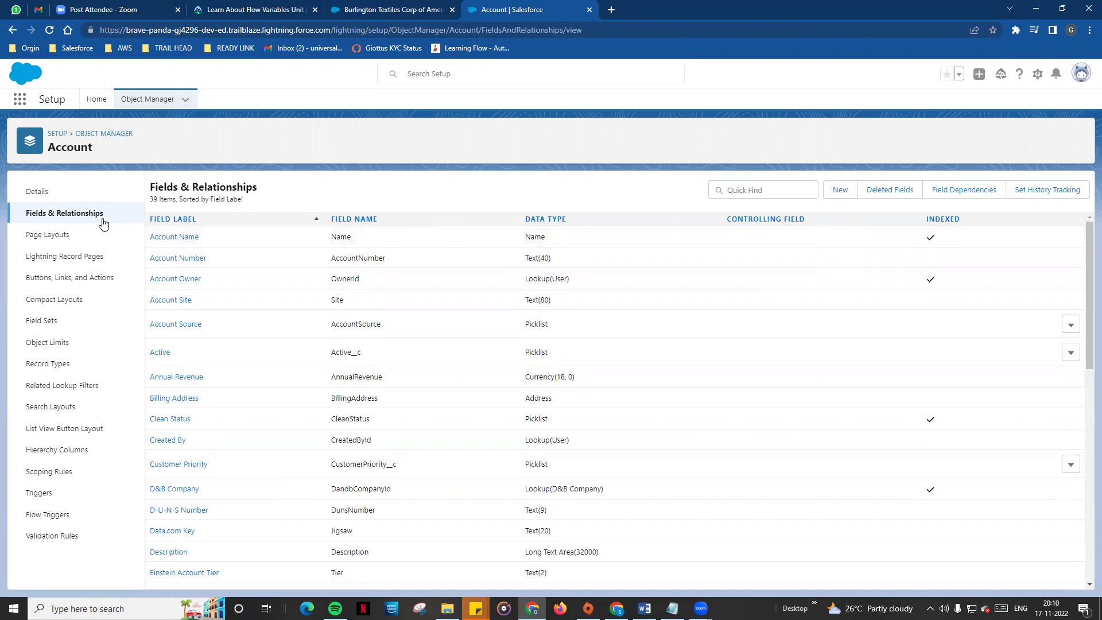
click(418, 18)
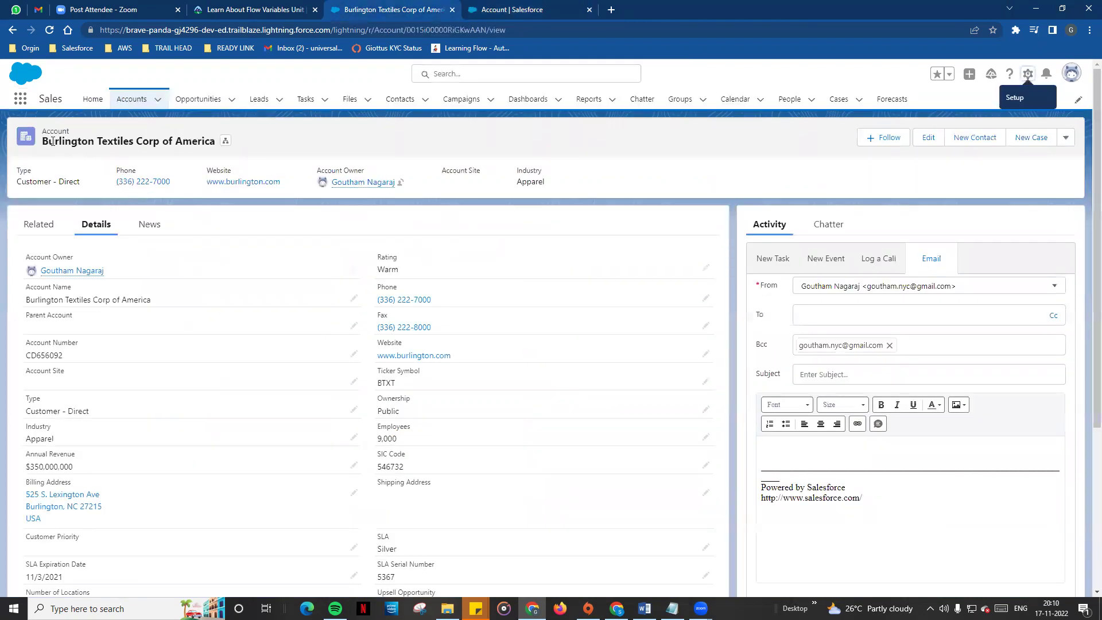
- Show Chatter in the side panel, then open the Account Record Page via Edit Page
drag(52, 141, 210, 140)
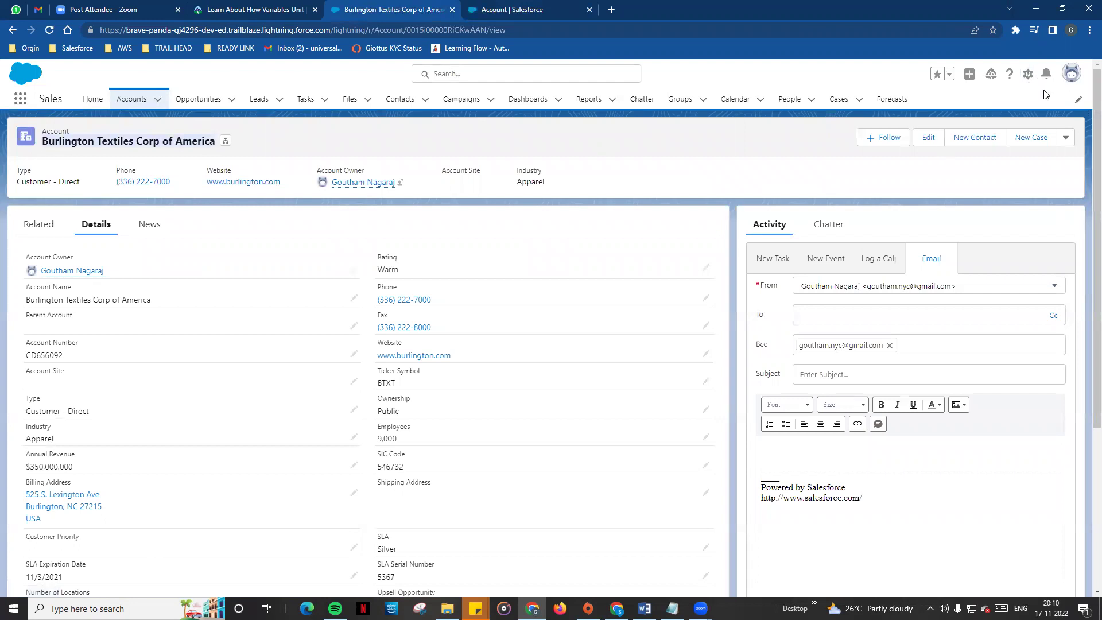
click(1026, 79)
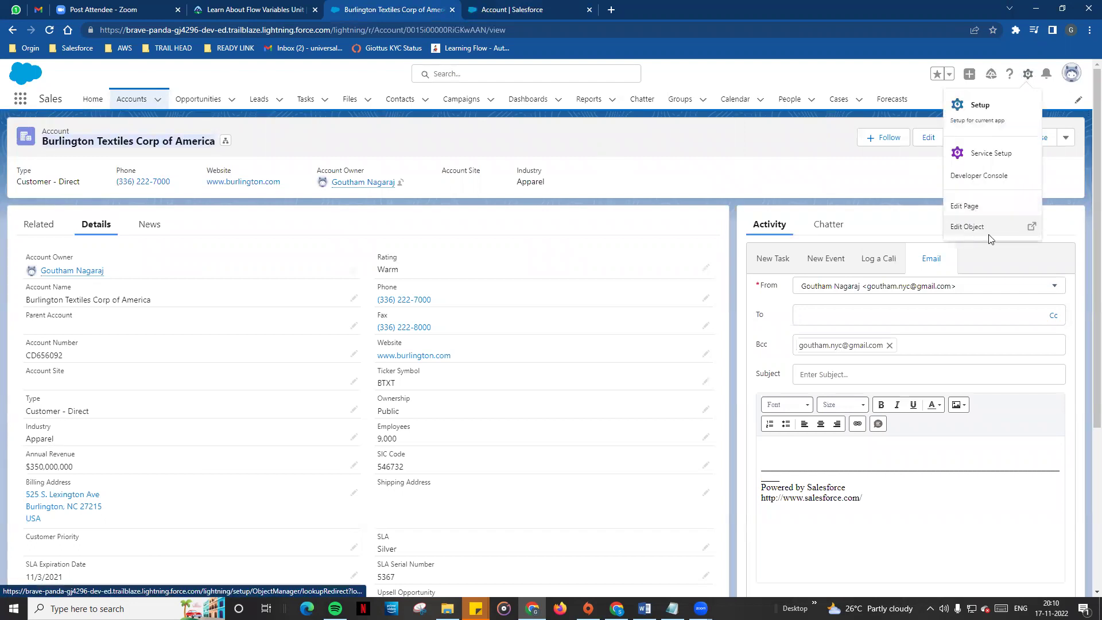
click(485, 223)
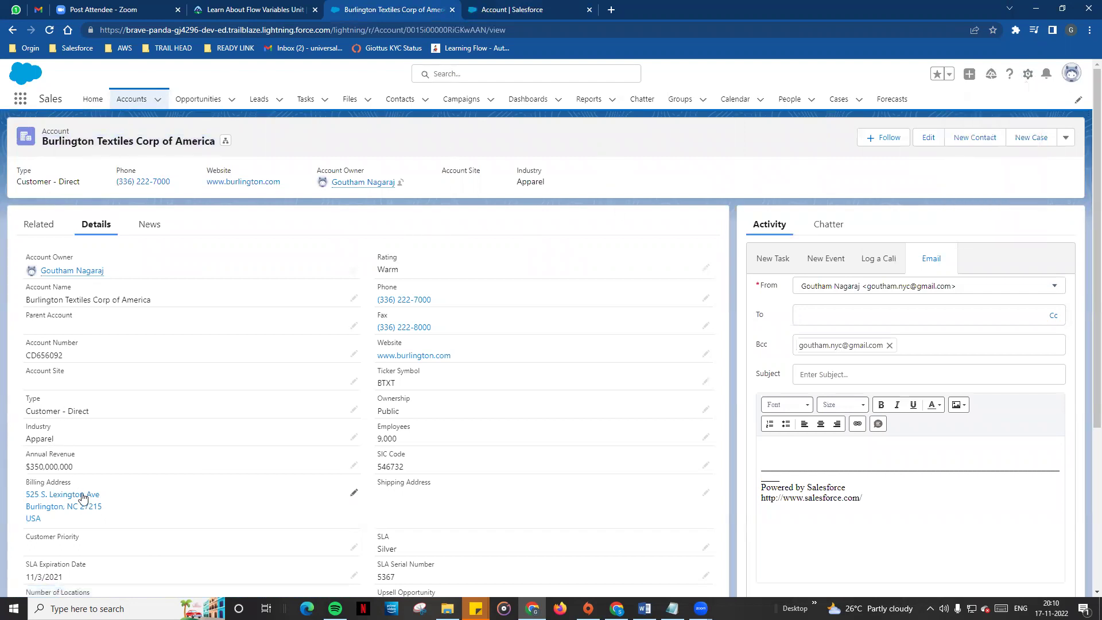
scroll(654, 315, down, 4)
scroll(654, 315, up, 4)
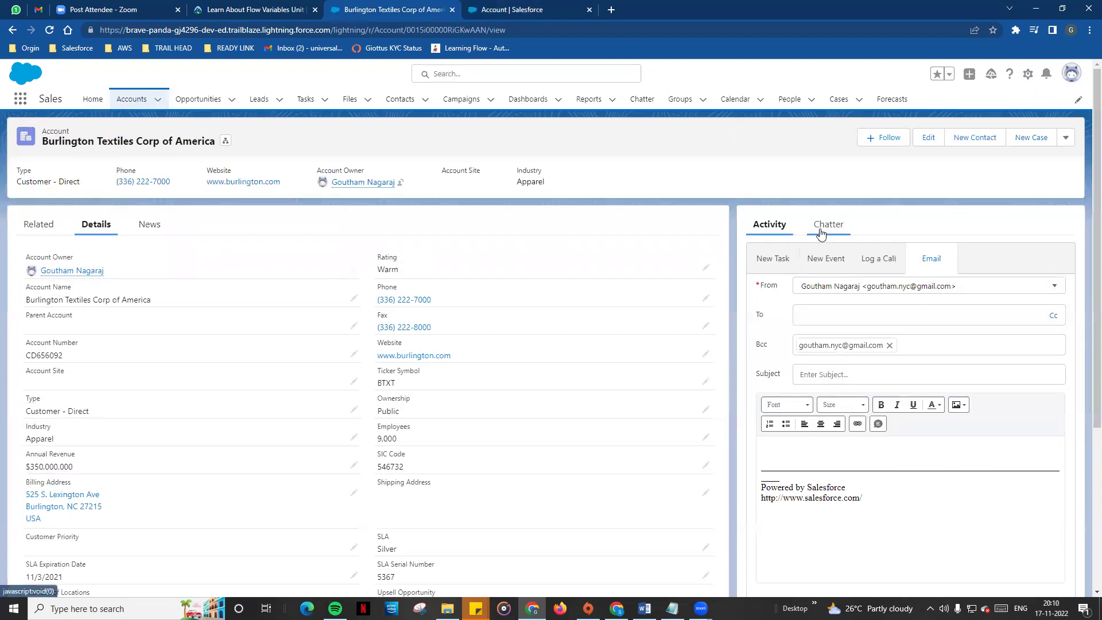
click(820, 233)
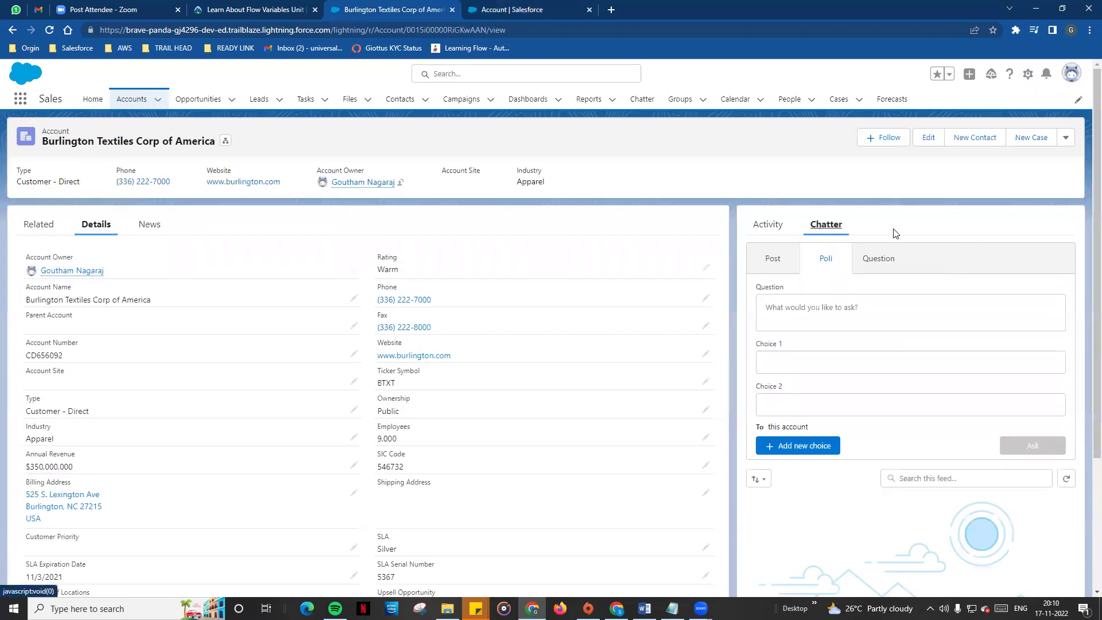
click(1028, 76)
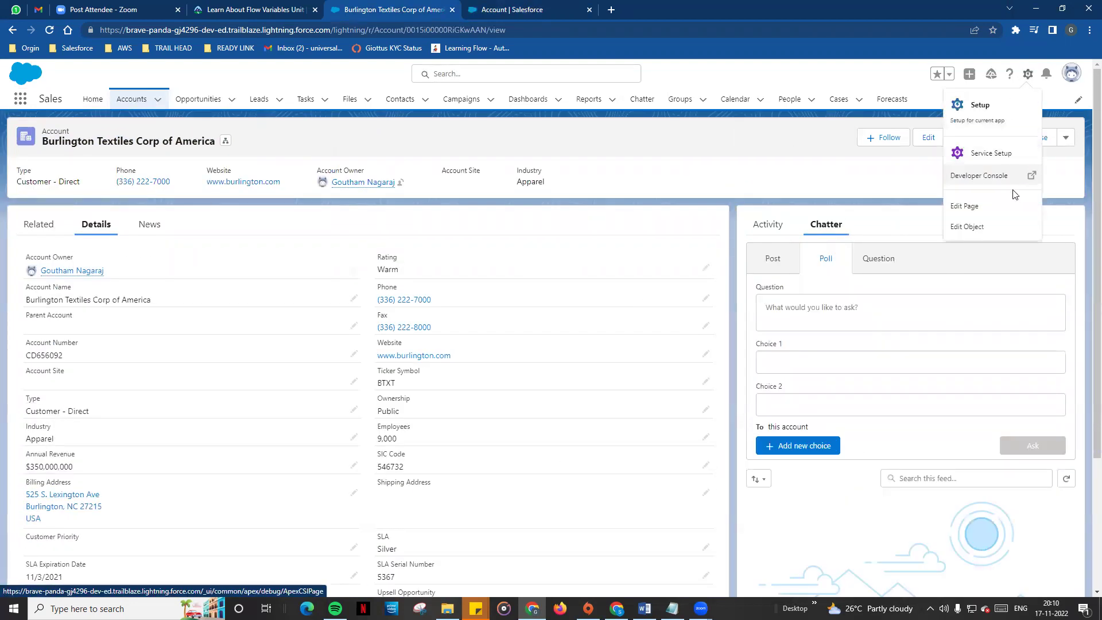
click(968, 209)
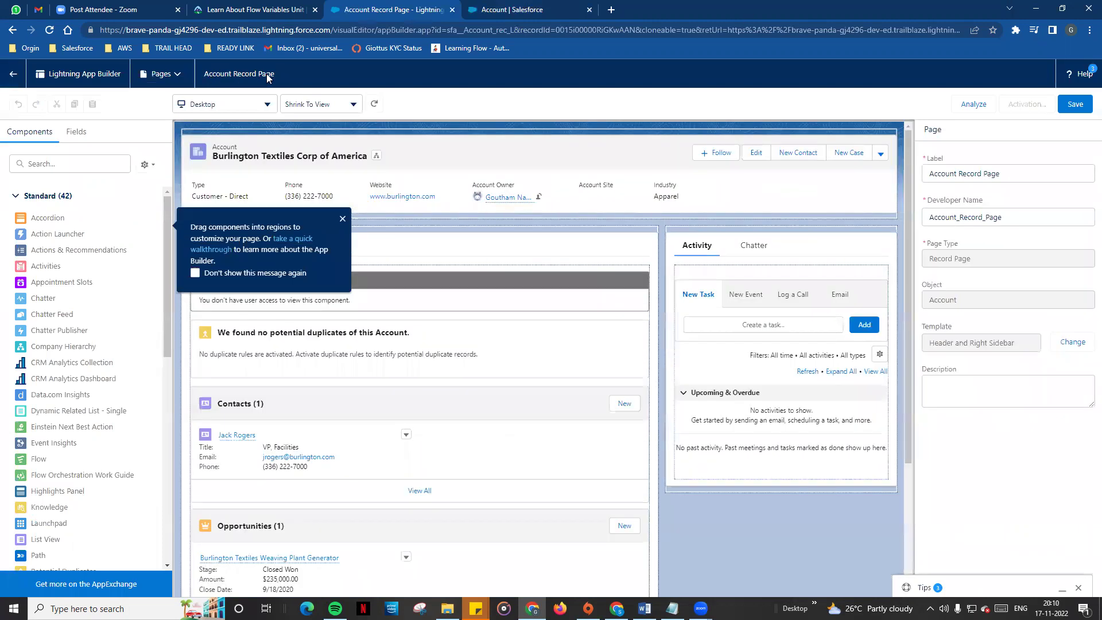
- Dismiss the welcome tip and Important Changes announcement, then select canvas components
click(343, 221)
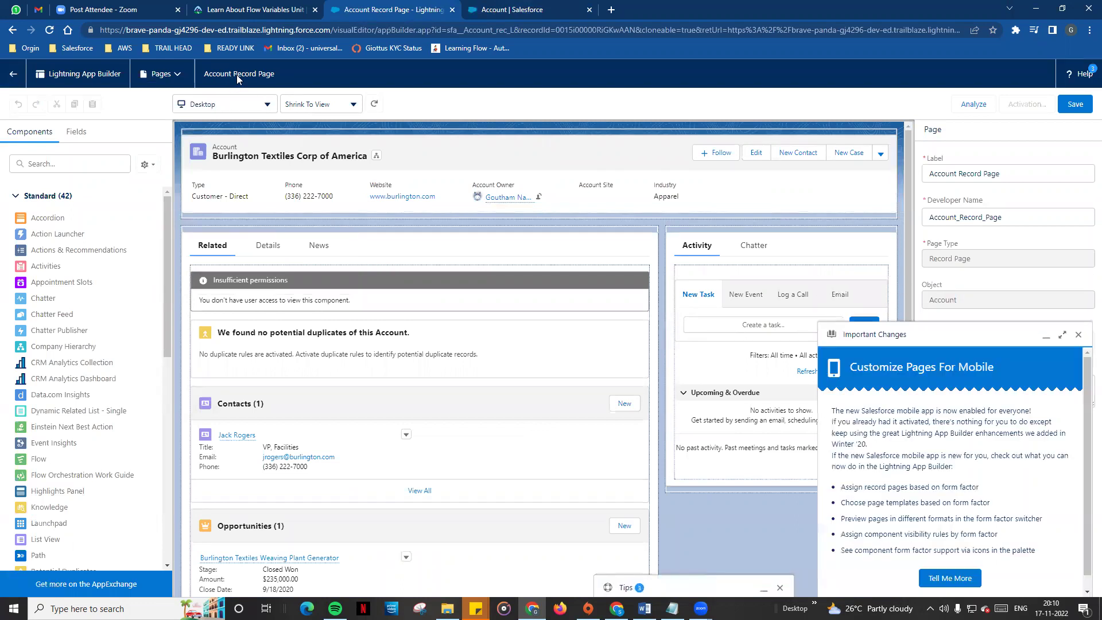
click(1078, 334)
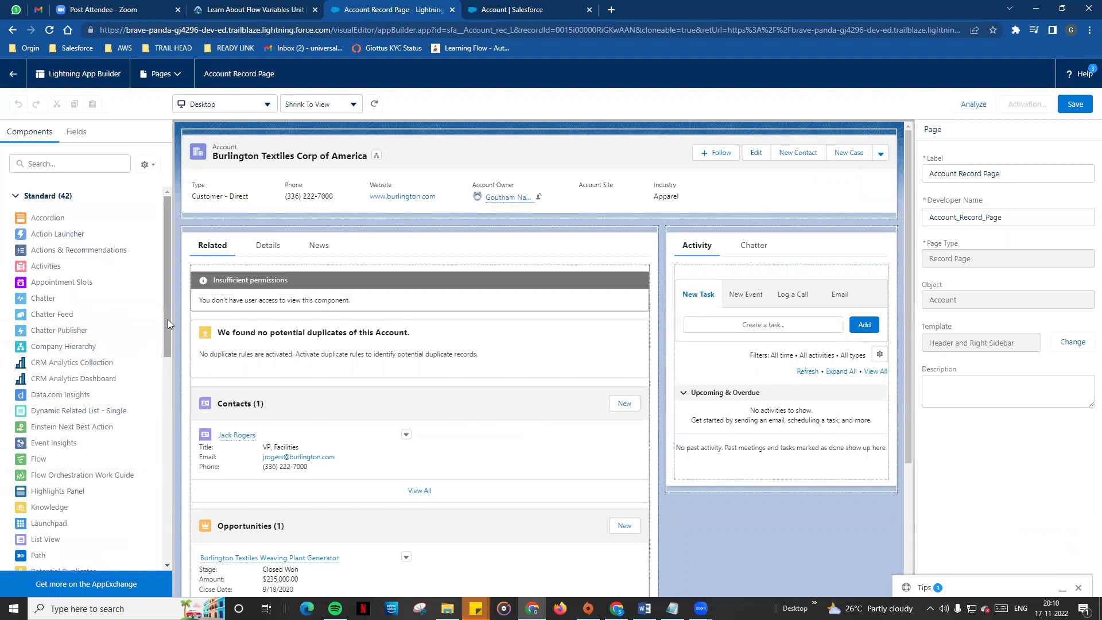
drag(167, 319, 162, 253)
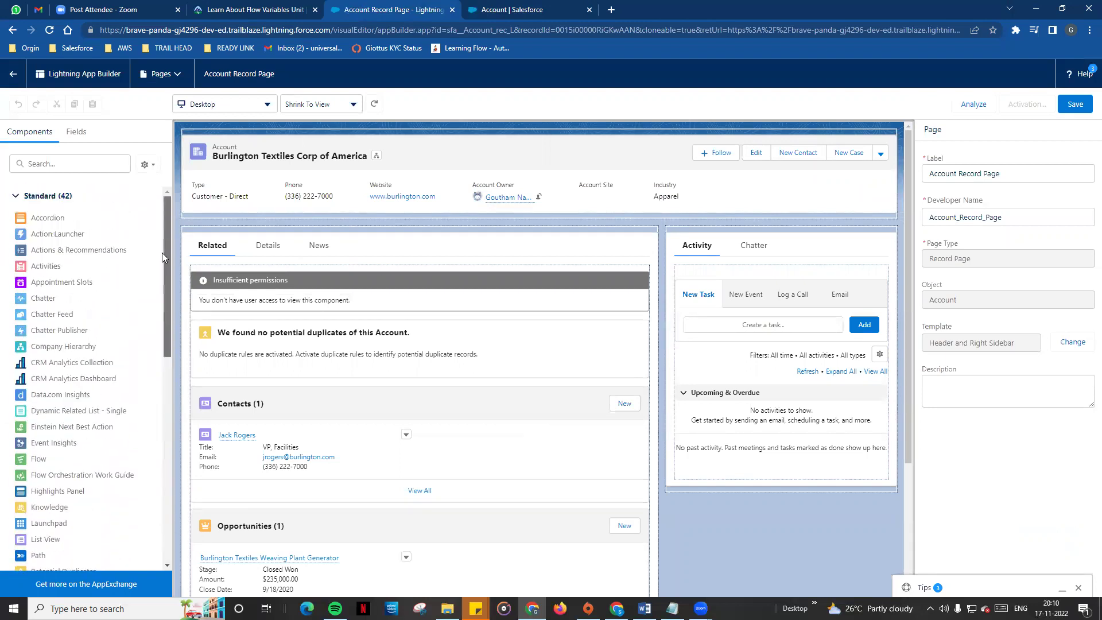
click(472, 321)
click(710, 248)
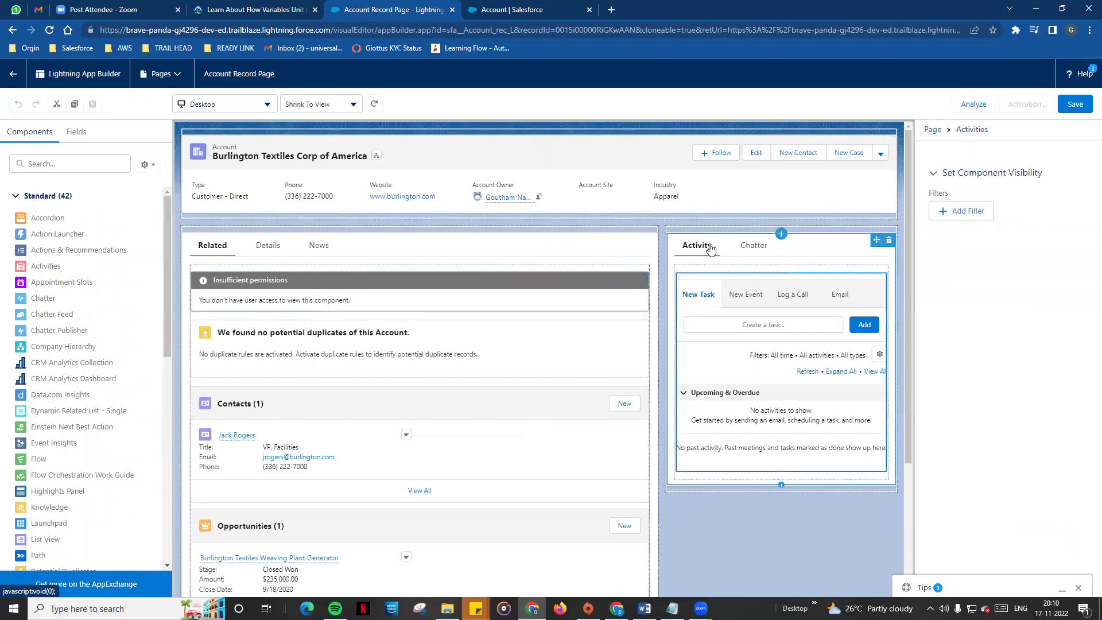
- Drag Recent Items from the Components list onto the canvas below the Activity panel
scroll(92, 442, down, 3)
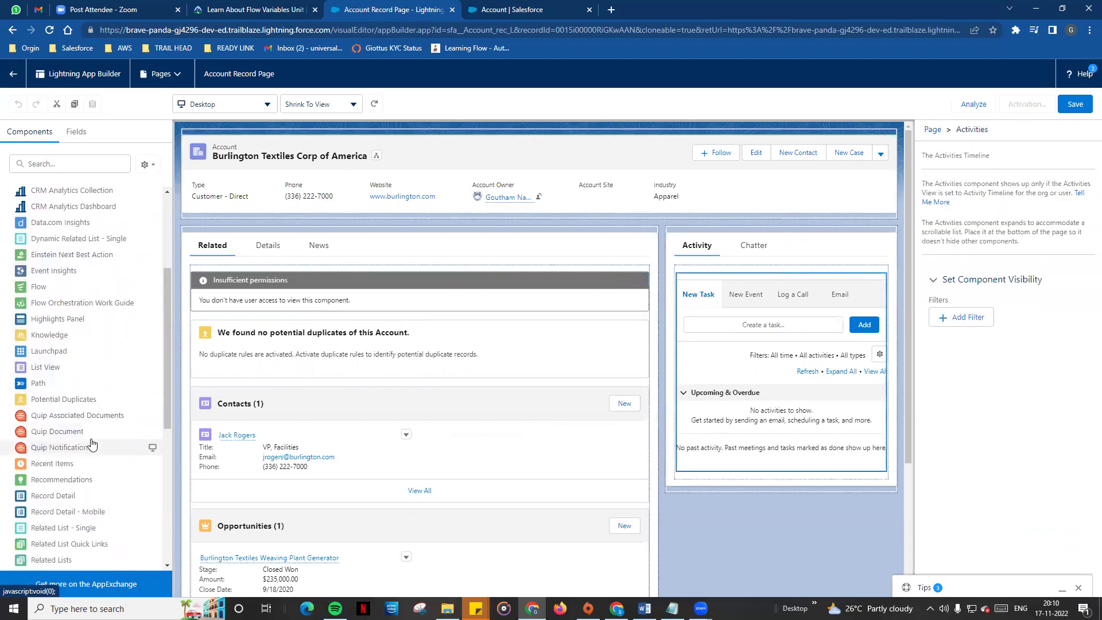
scroll(83, 427, down, 4)
scroll(57, 310, up, 1)
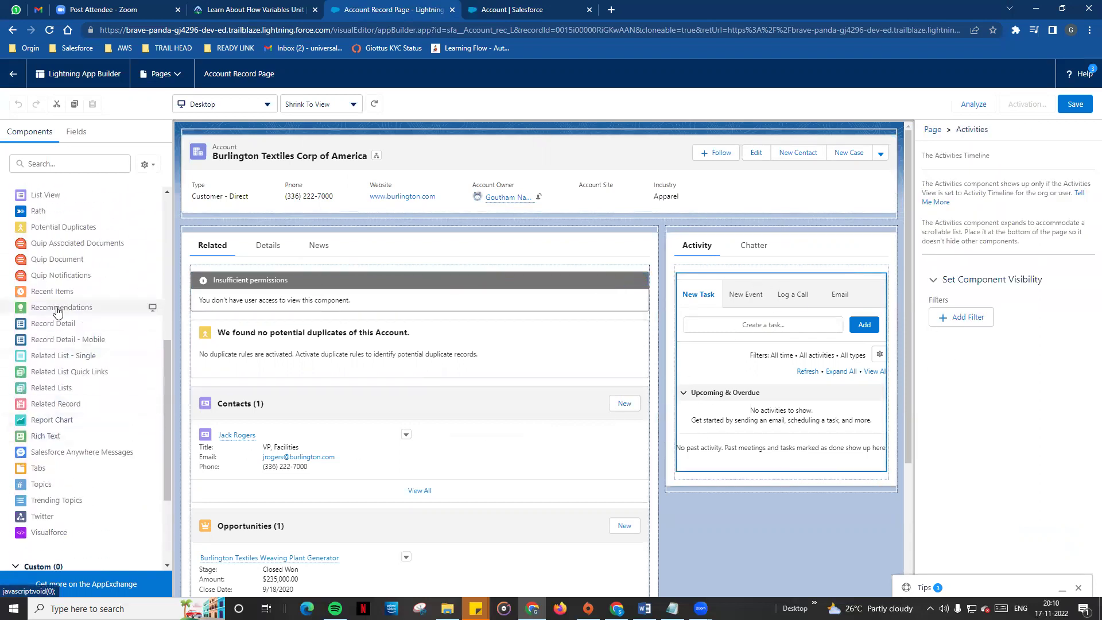
scroll(57, 311, up, 3)
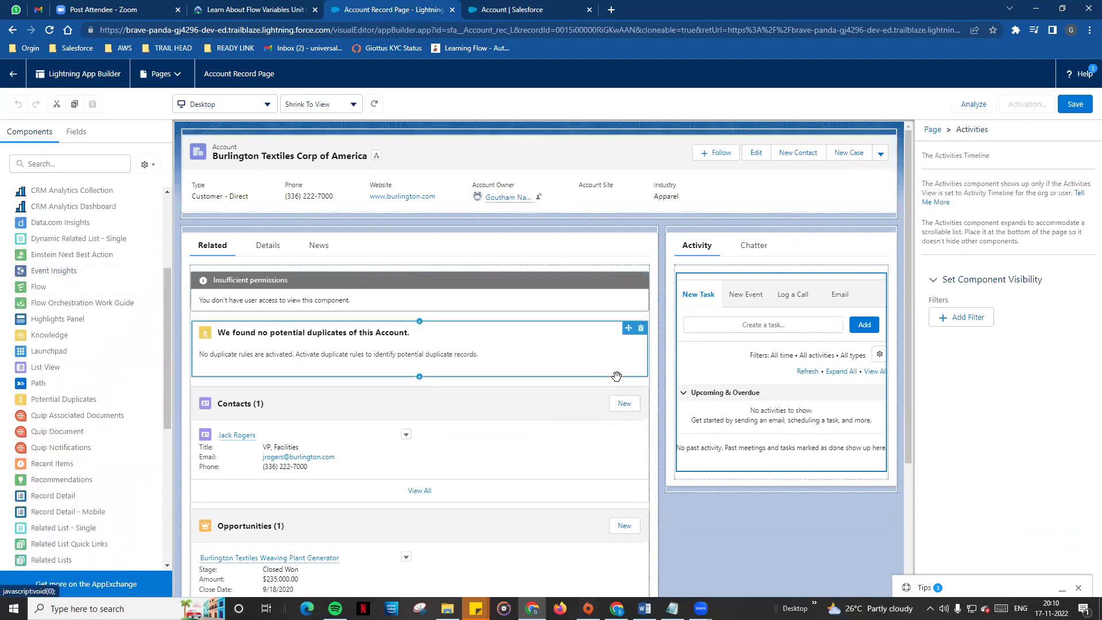
scroll(63, 459, down, 2)
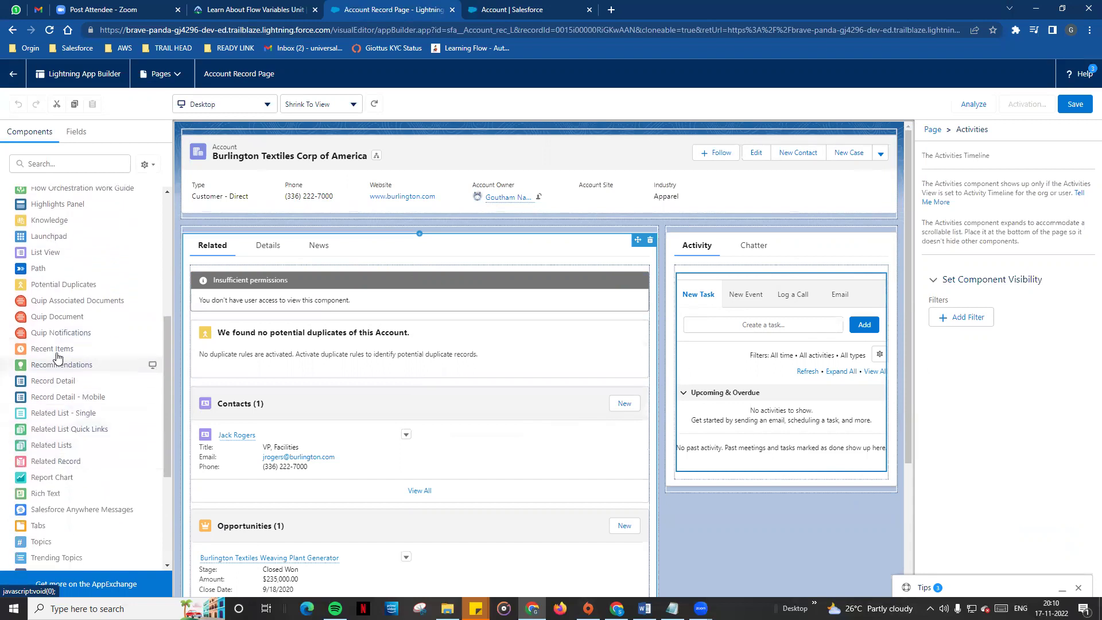
drag(57, 350, 705, 454)
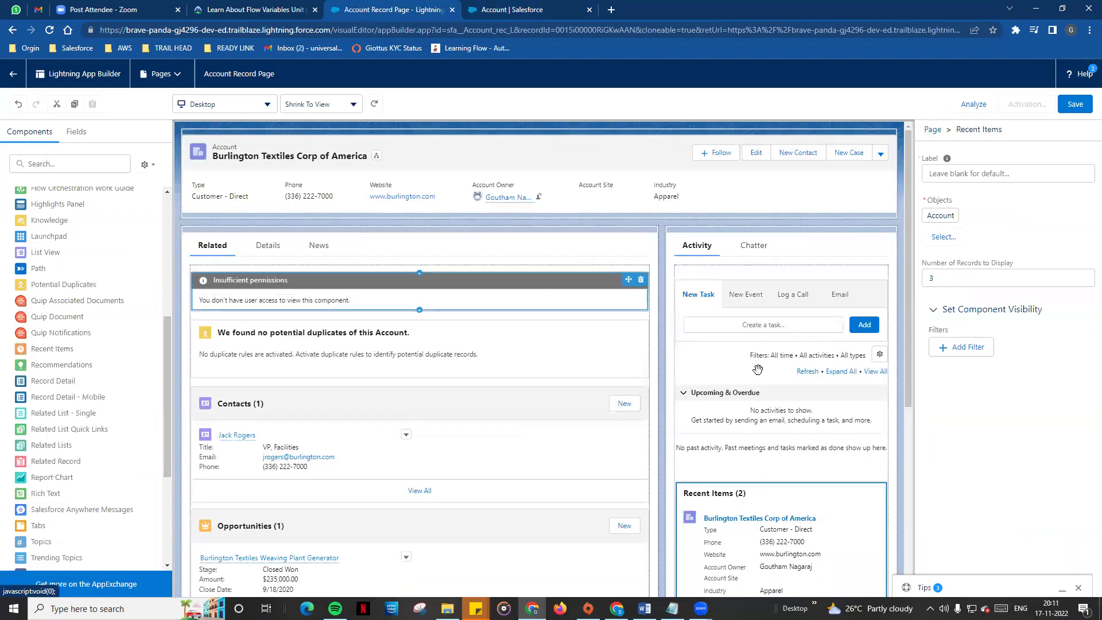
- Save the Account Record Page and open Activation at the App, Record Type, and Profile level
click(1079, 105)
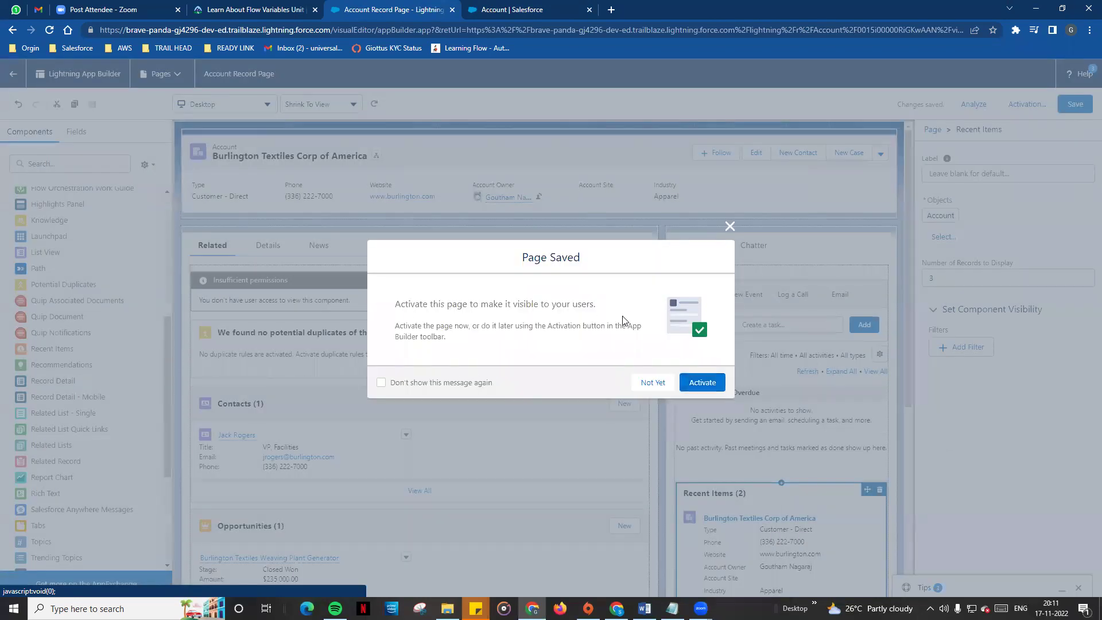
click(700, 387)
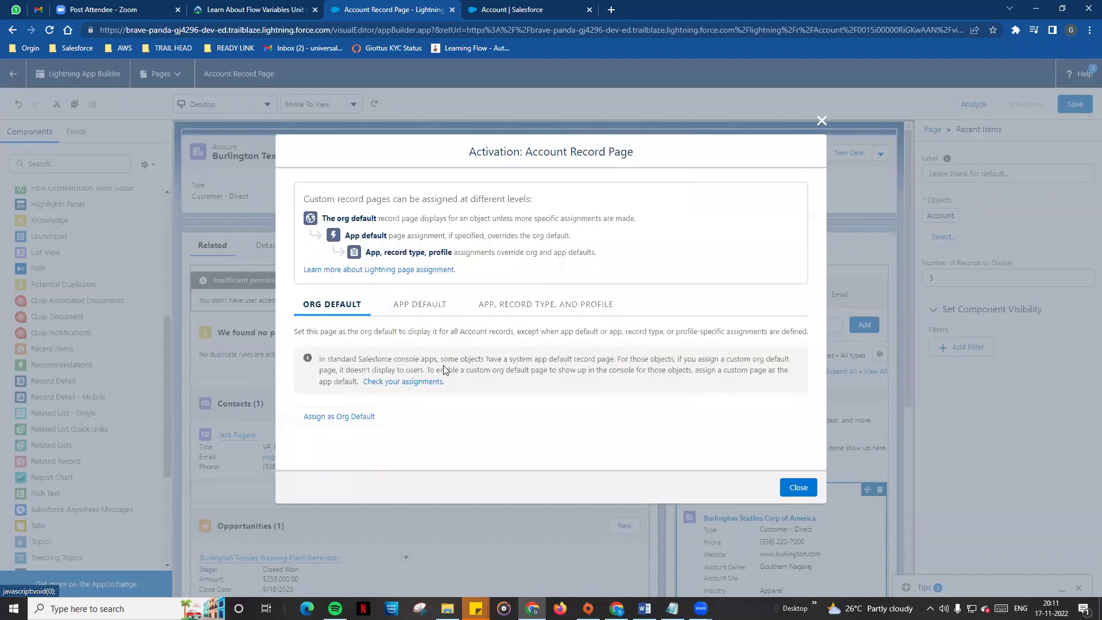
click(419, 305)
click(346, 372)
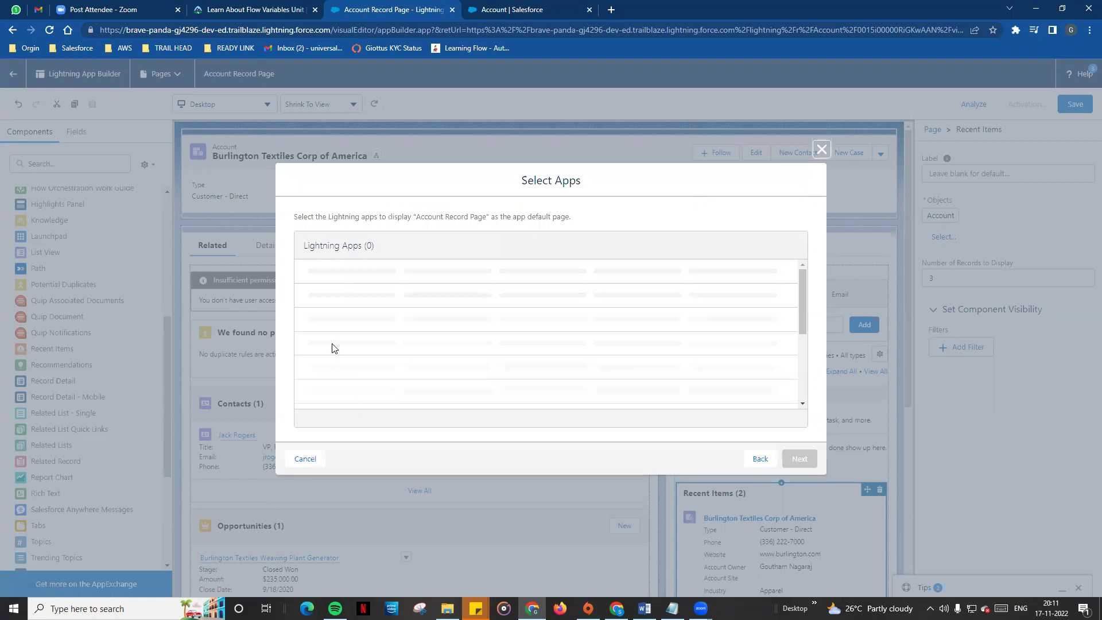
scroll(402, 356, down, 2)
scroll(516, 373, up, 2)
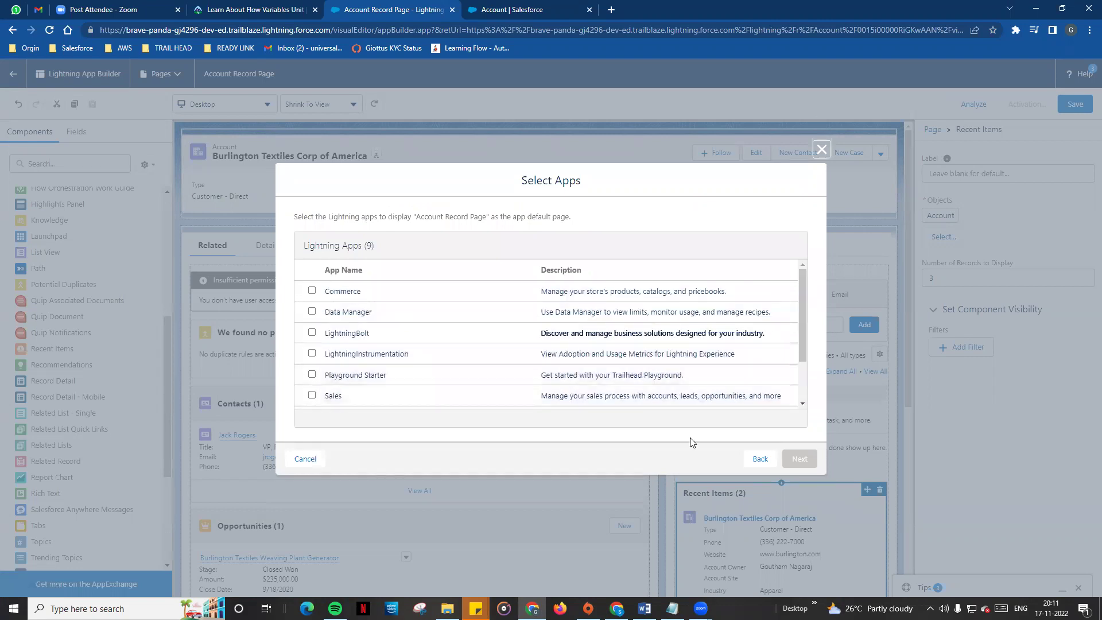
click(759, 458)
click(554, 308)
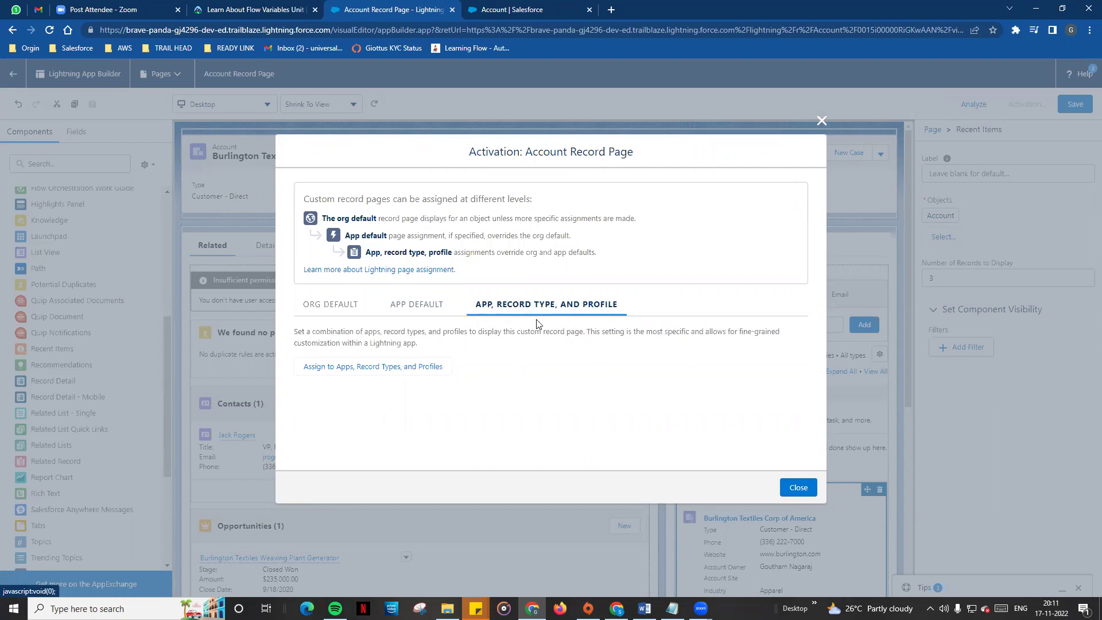
- Assign the page to Sales on Desktop and Phone for Master record type and System Administrator
click(364, 370)
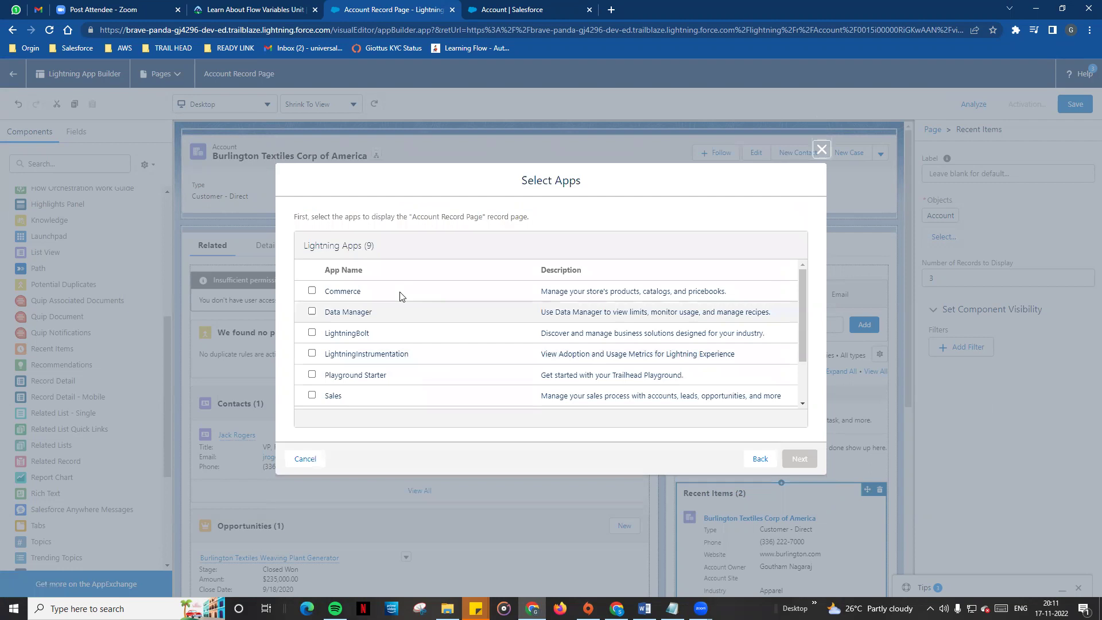
click(312, 395)
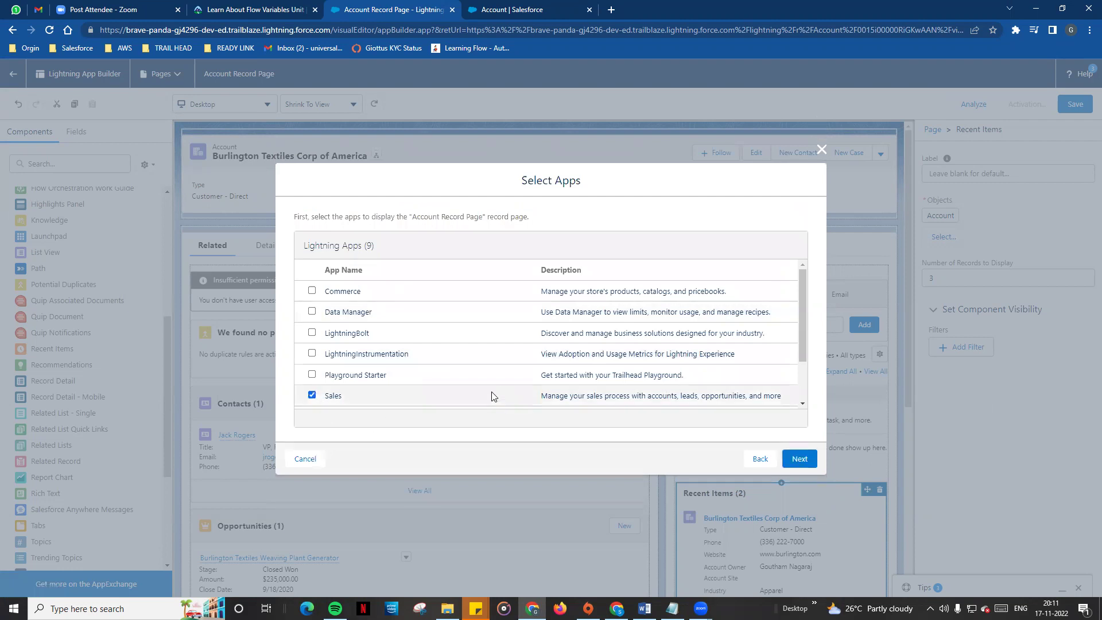
scroll(329, 334, down, 2)
click(804, 459)
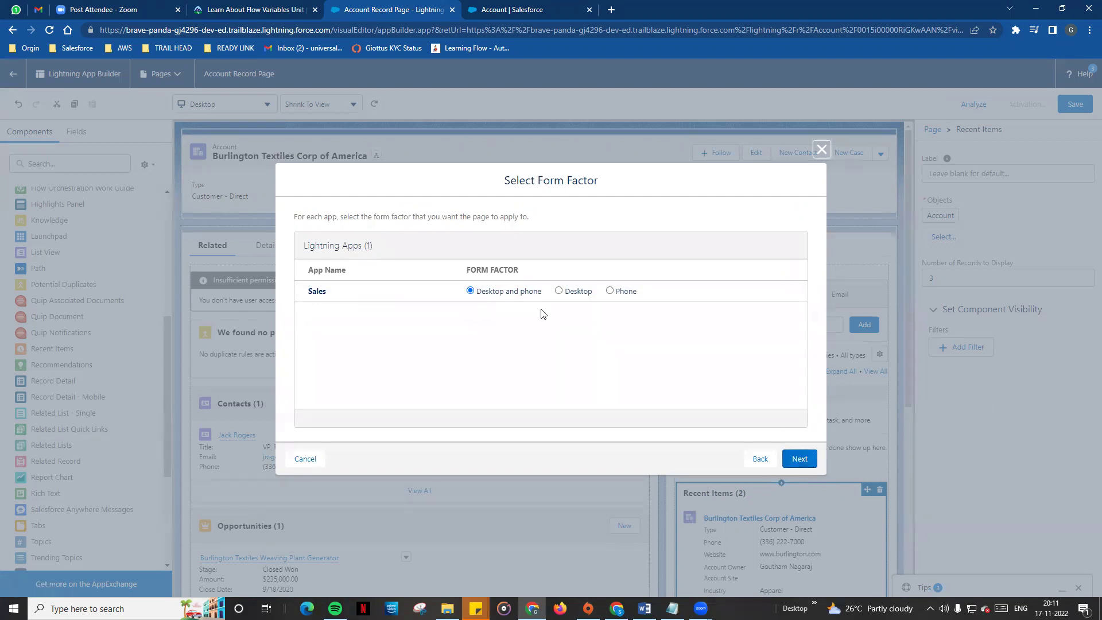
click(810, 461)
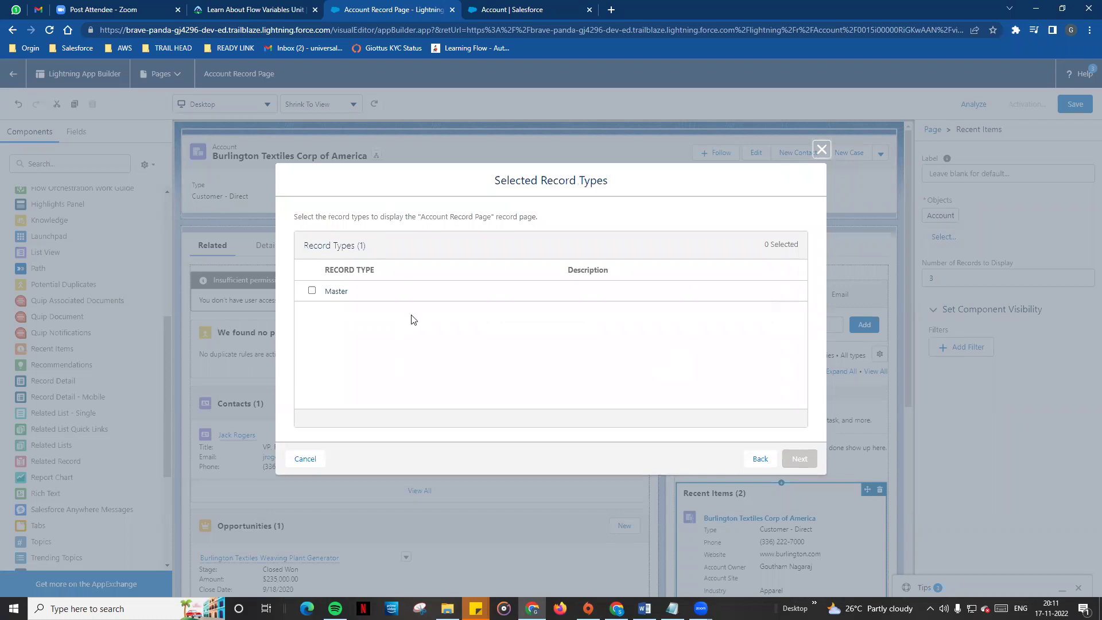
click(311, 290)
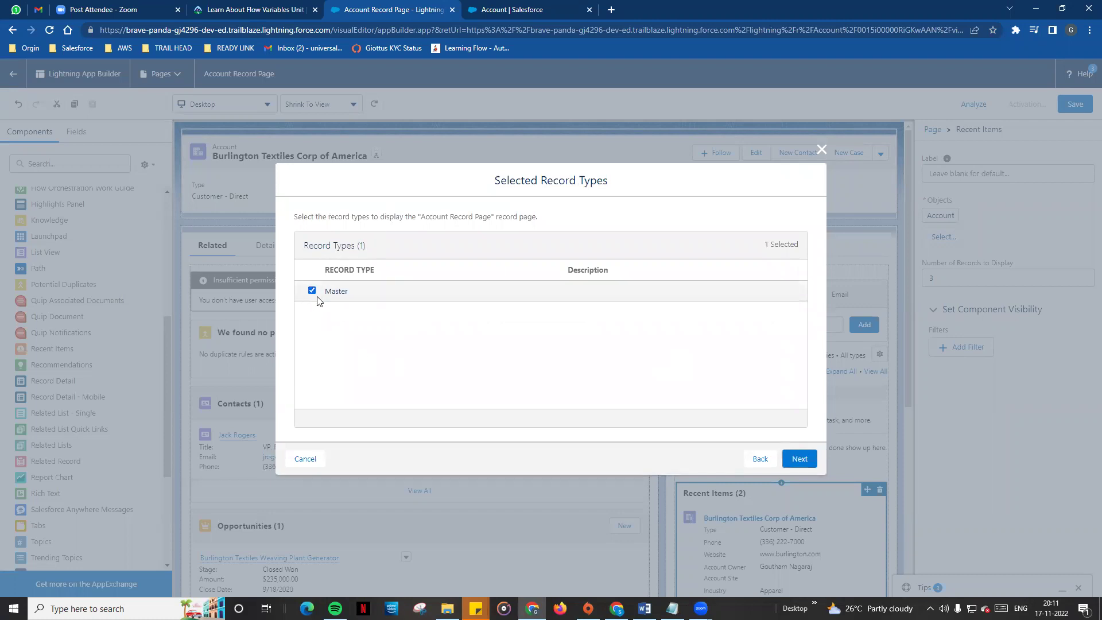
click(799, 459)
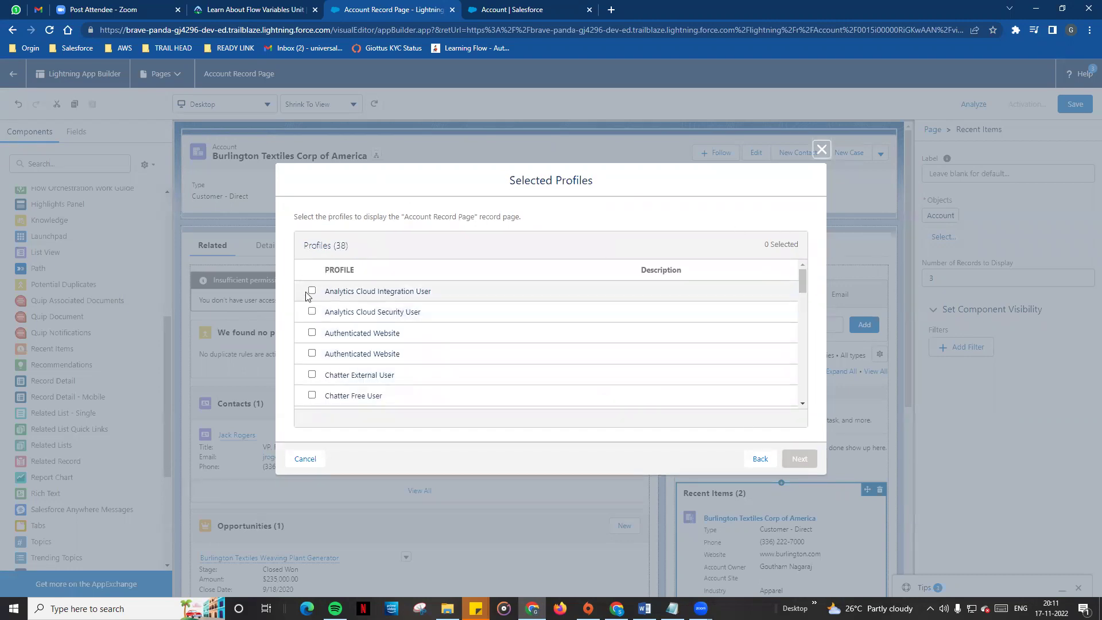
scroll(363, 349, down, 12)
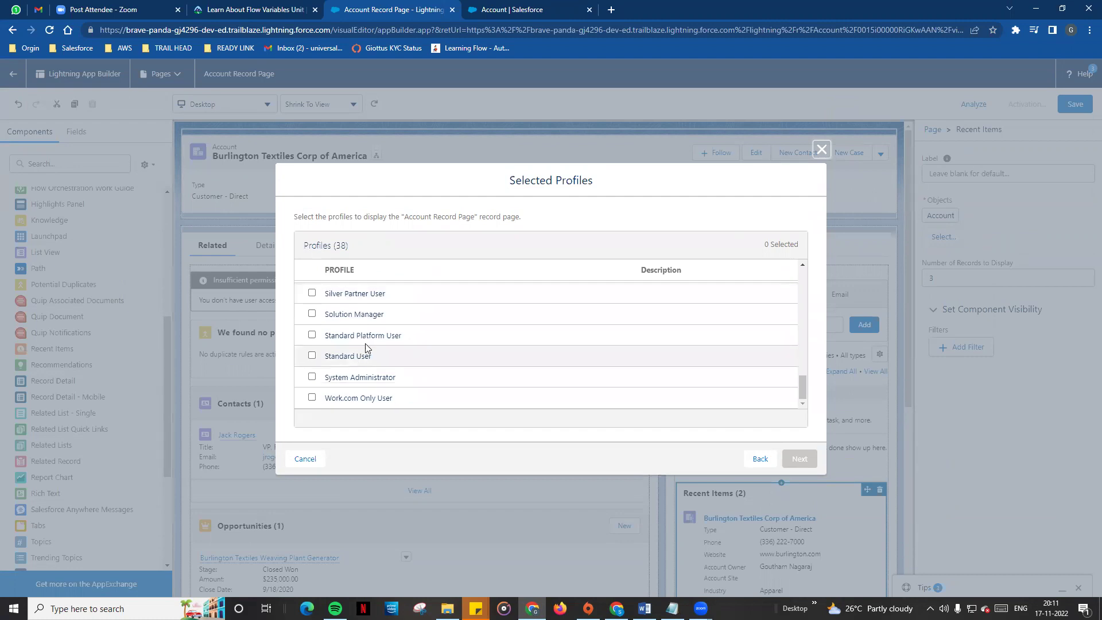
click(312, 377)
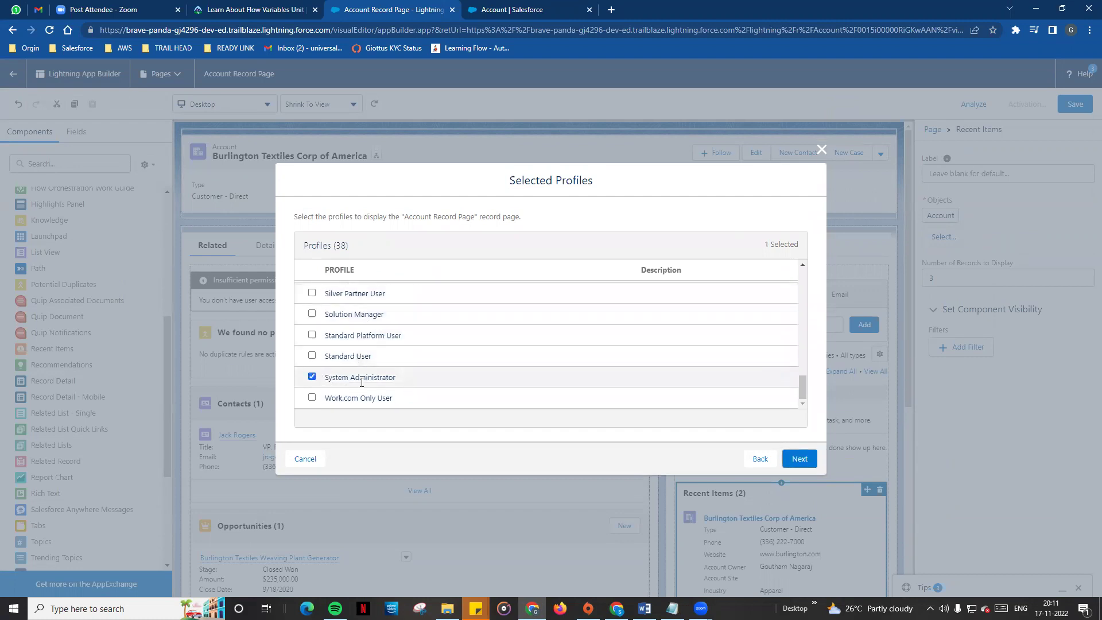
click(801, 466)
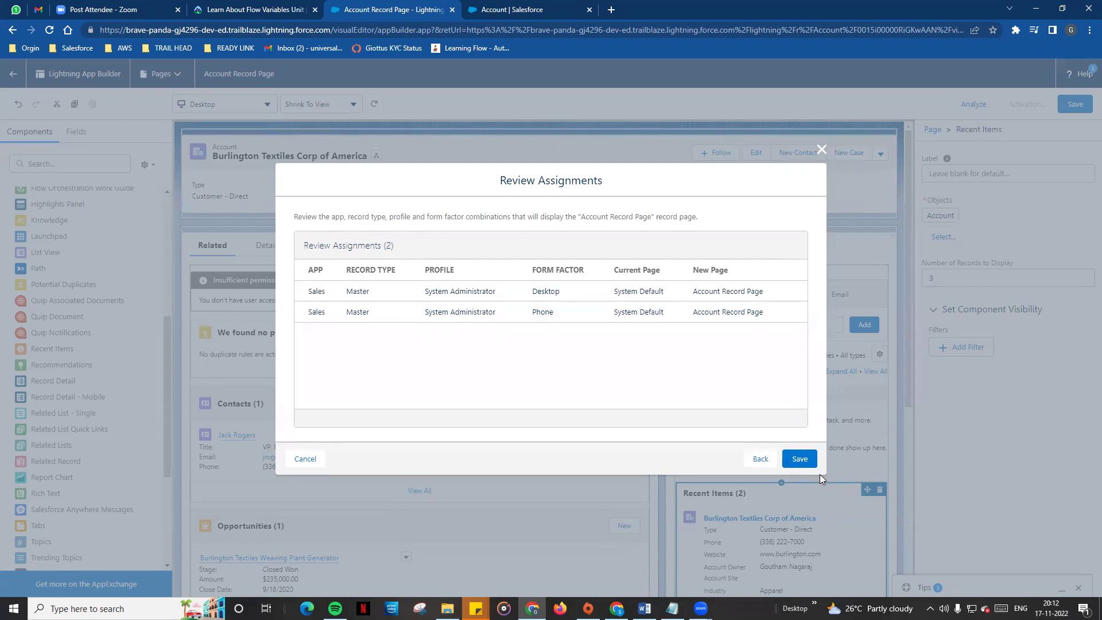
click(802, 461)
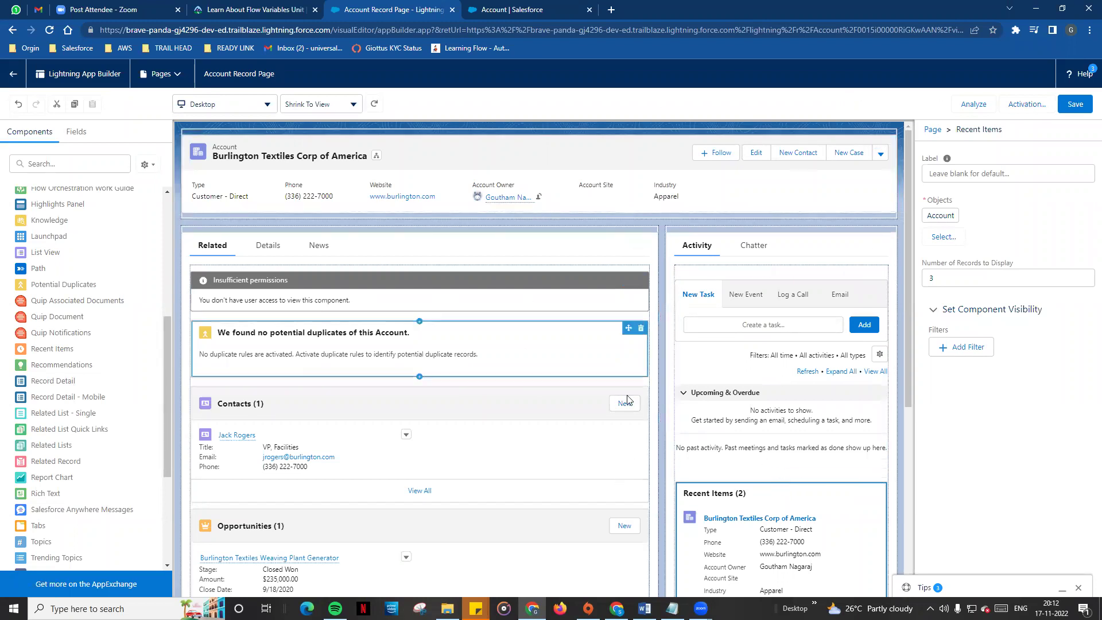
- Save again, exit App Builder, and check Recent Items (2) on the Burlington Textiles record
click(1077, 106)
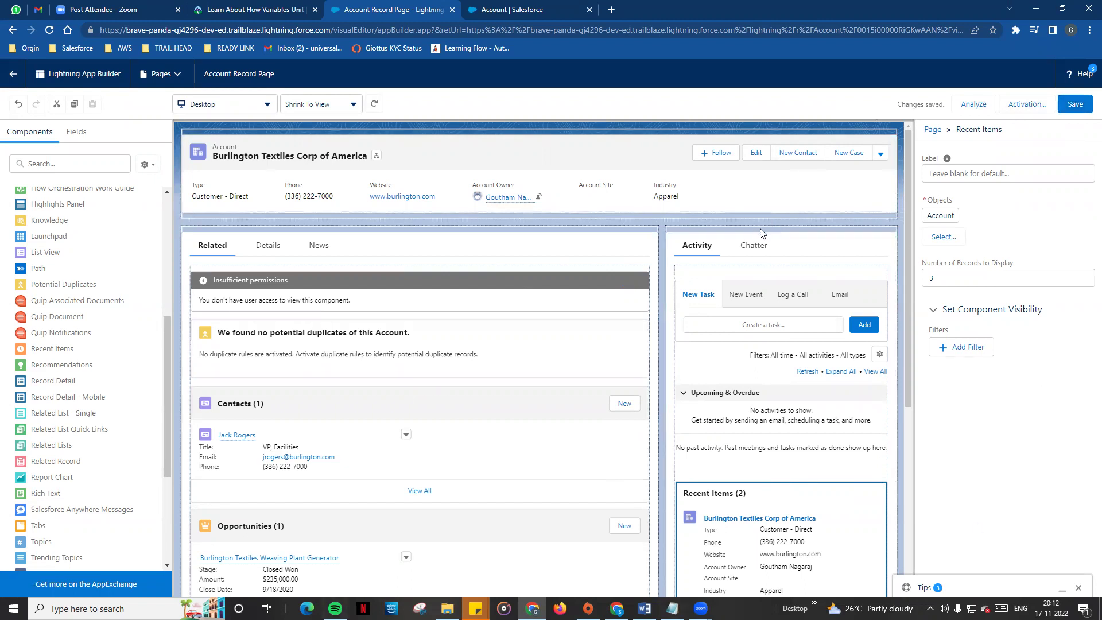
click(12, 74)
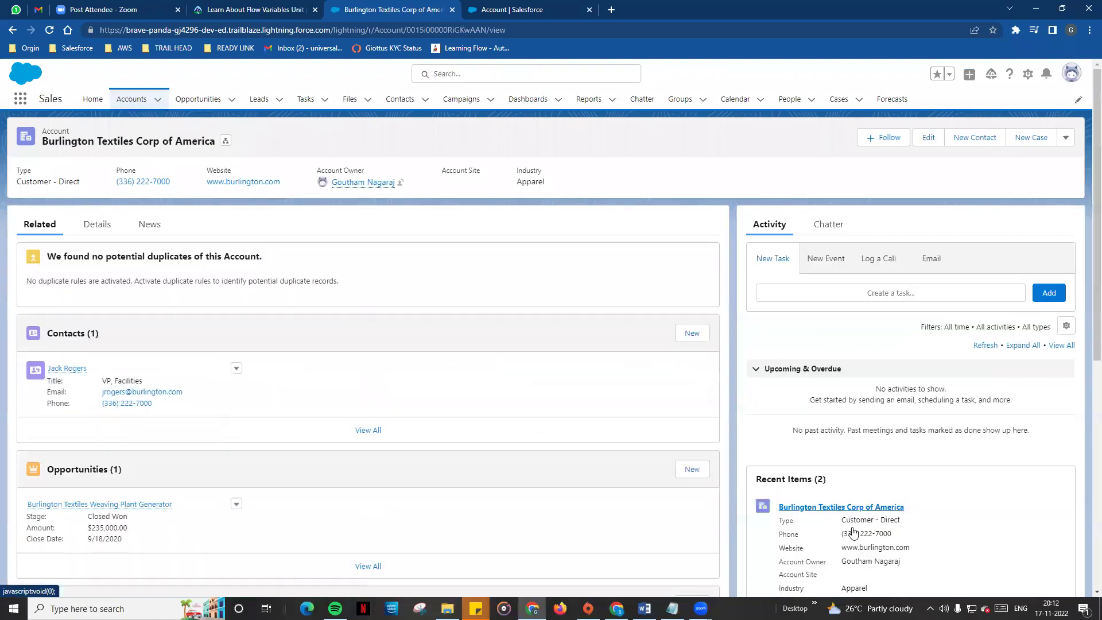
scroll(876, 452, down, 4)
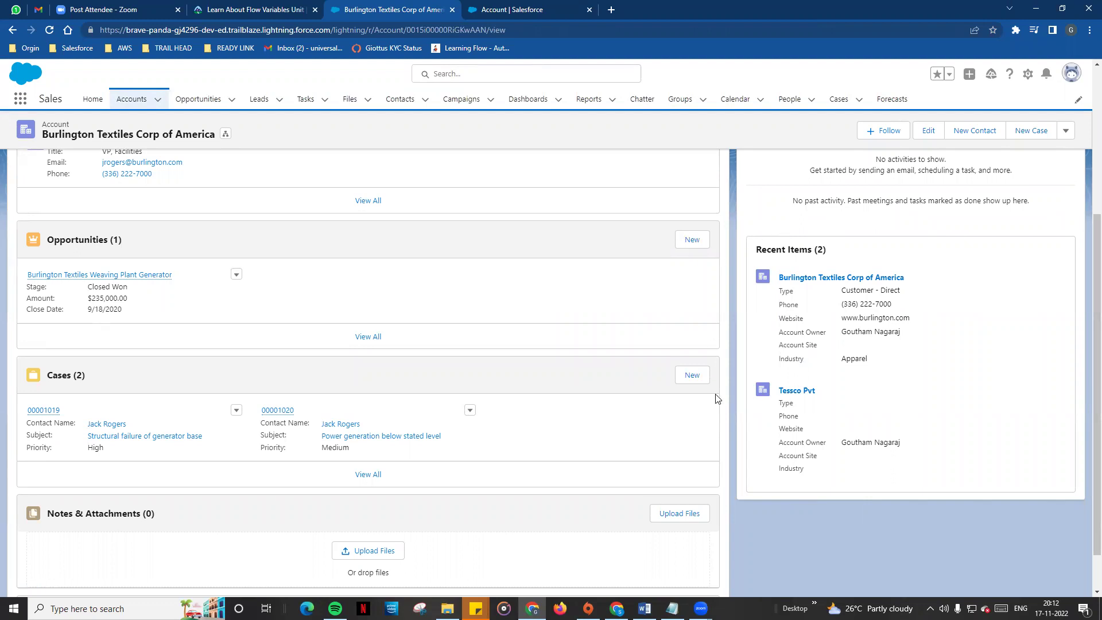
scroll(716, 398, up, 4)
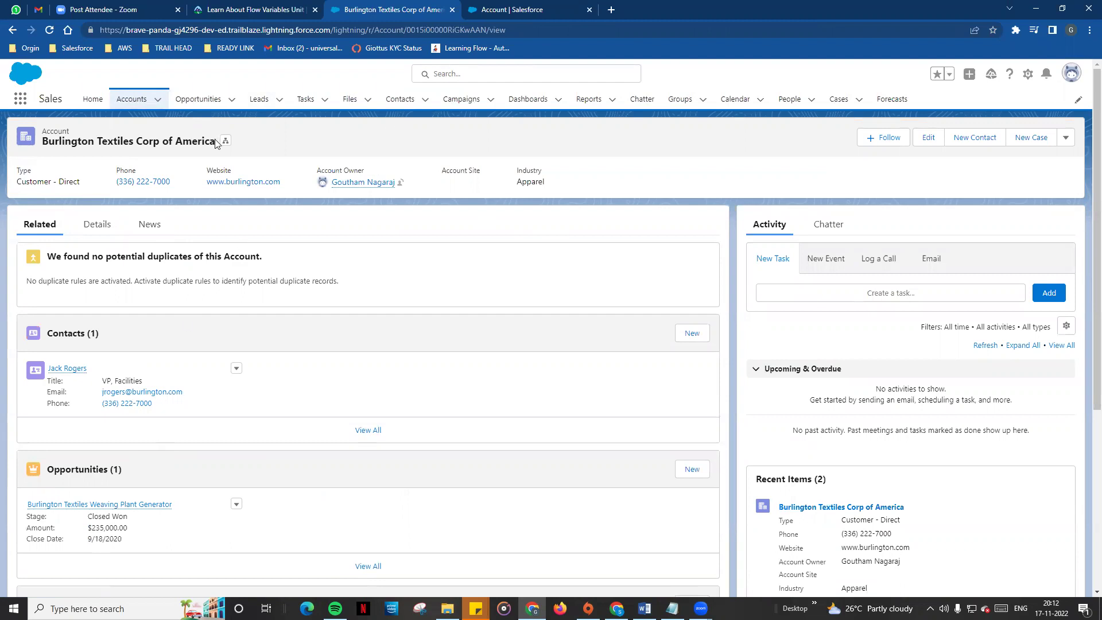
- Open the Dickenson Mobile Generators opportunity from the All Opportunities list view
click(206, 101)
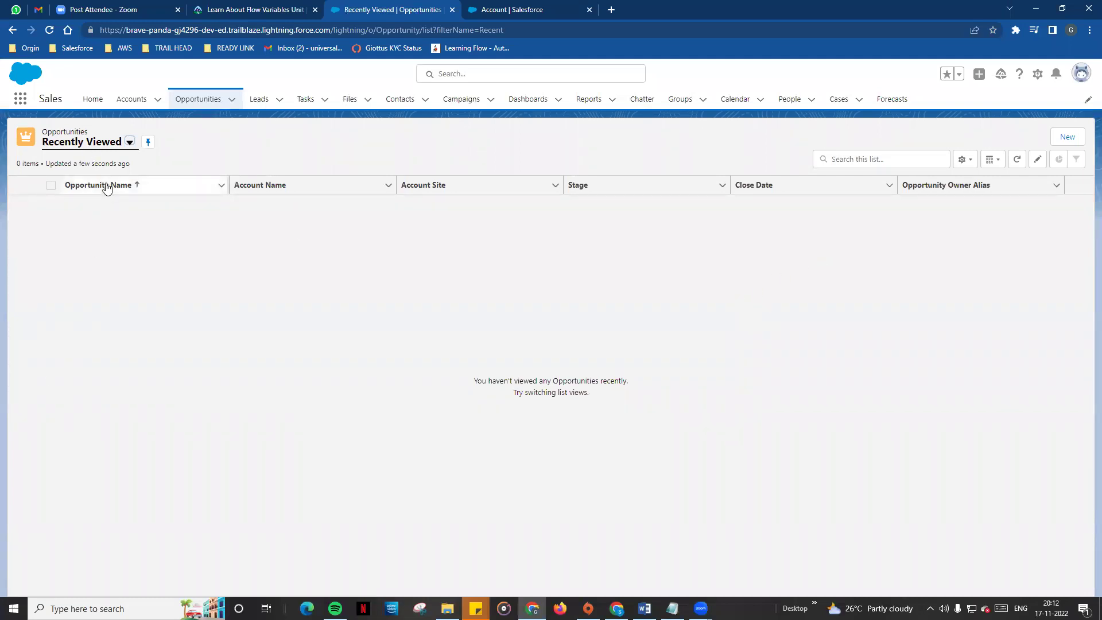
click(130, 142)
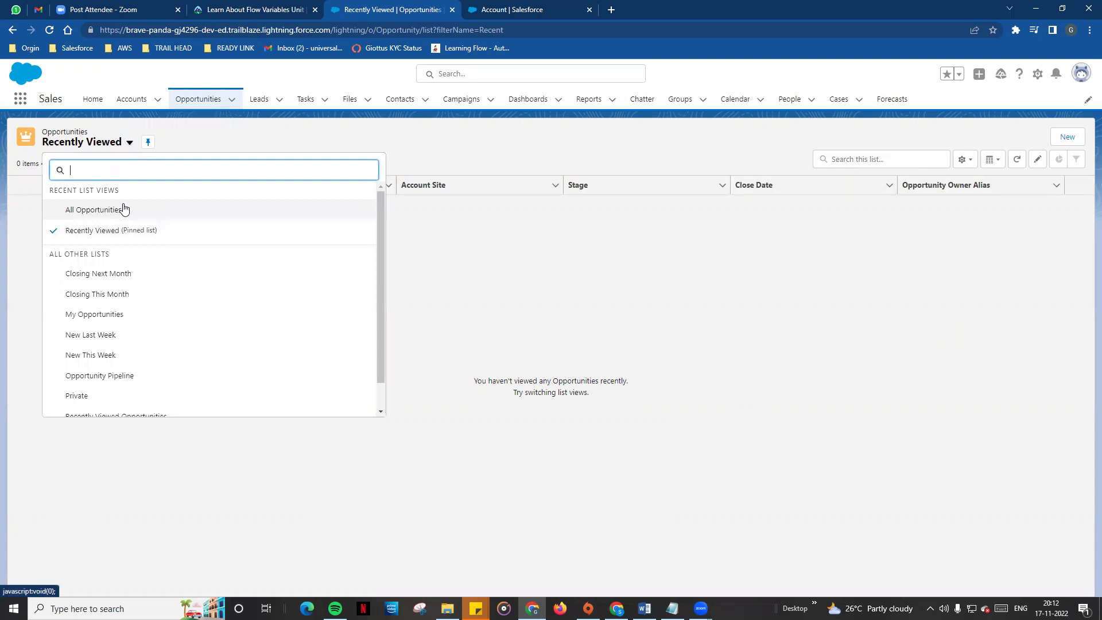
click(124, 208)
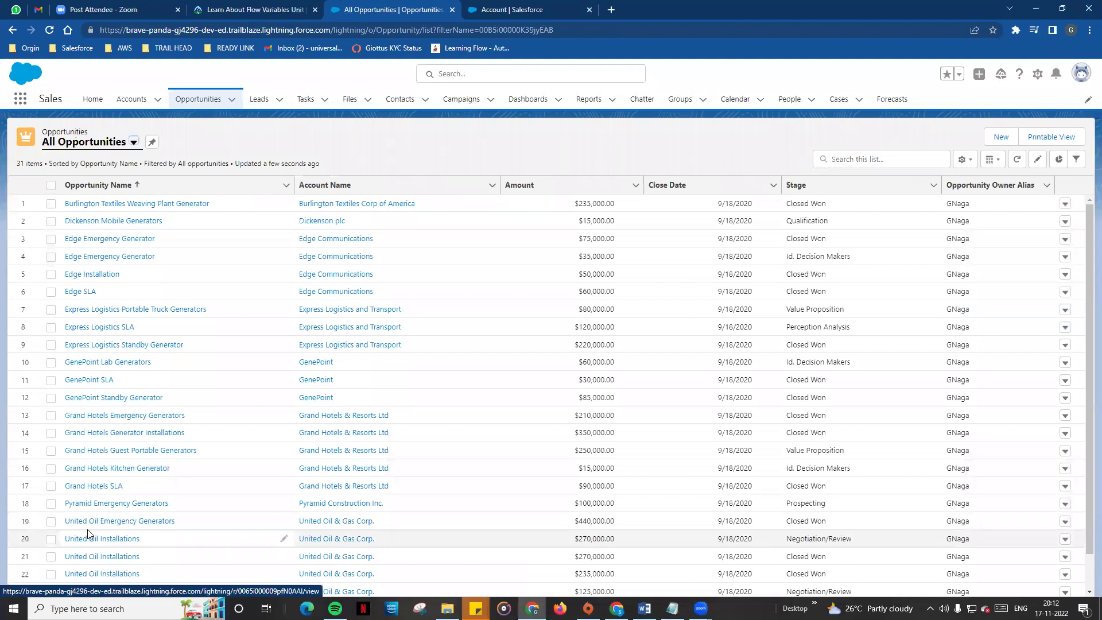
click(132, 220)
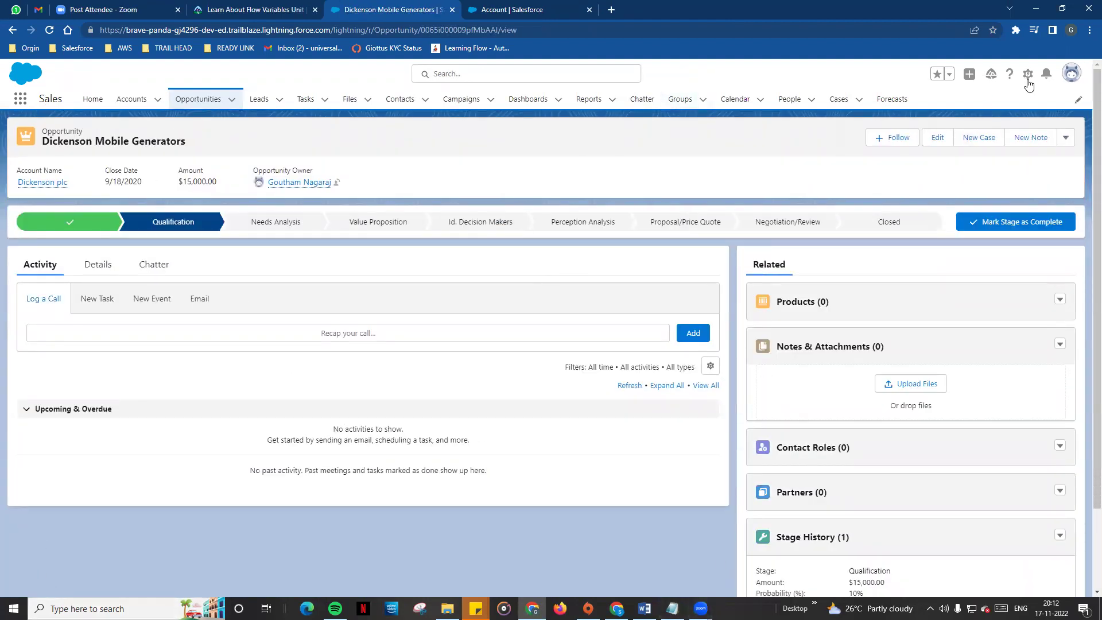
- Show the opportunity's Details: Stage Qualification, Amount $15,000.00, Probability 10%
click(89, 267)
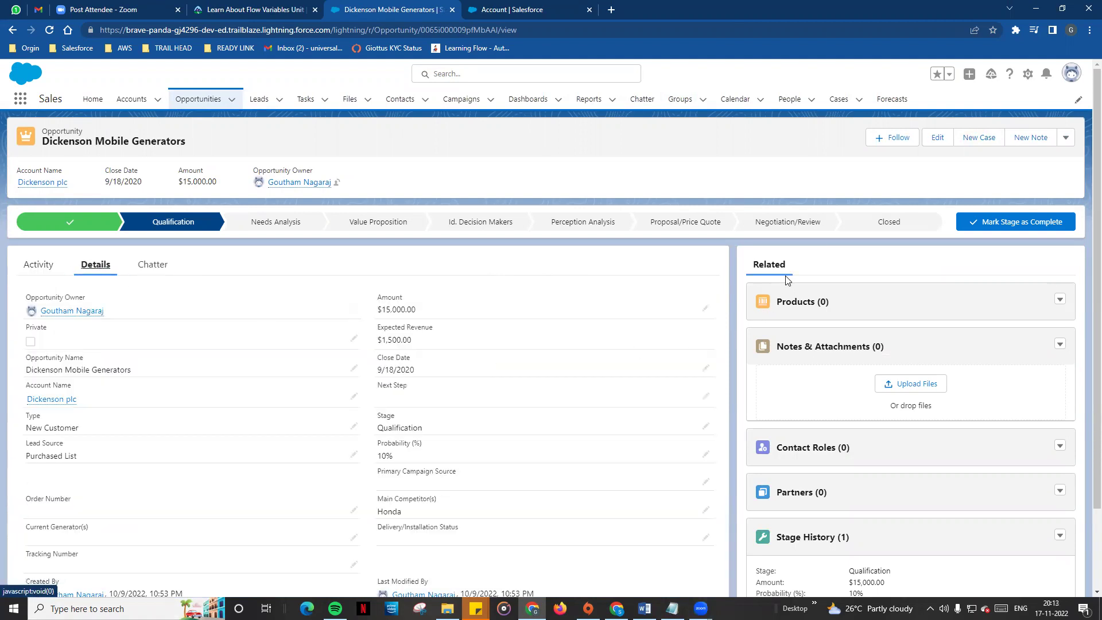
scroll(882, 536, down, 3)
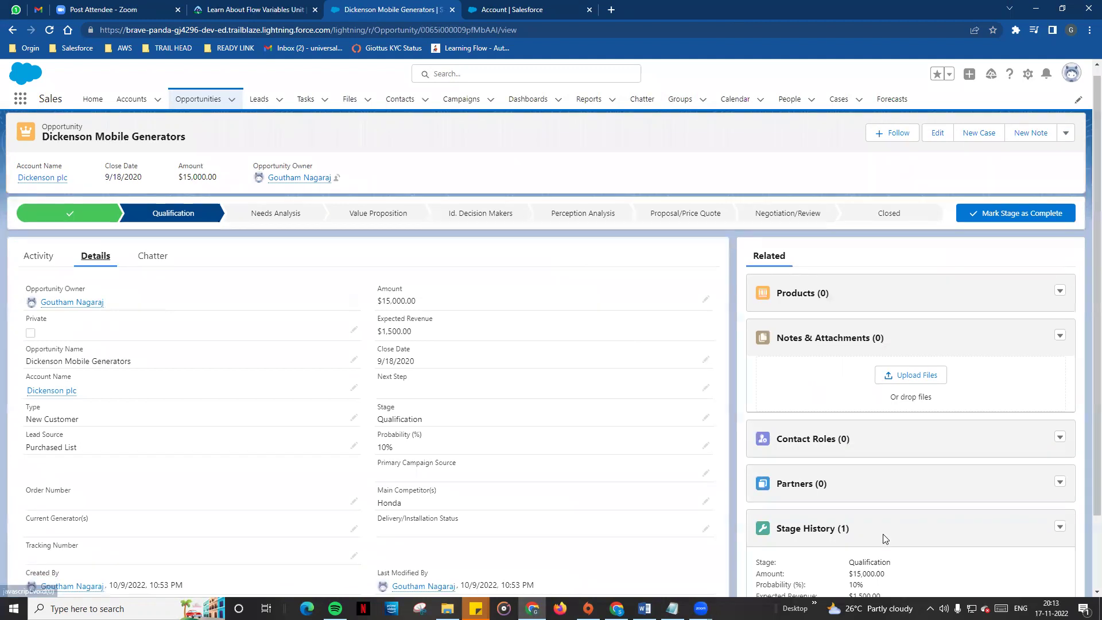
scroll(882, 519, up, 3)
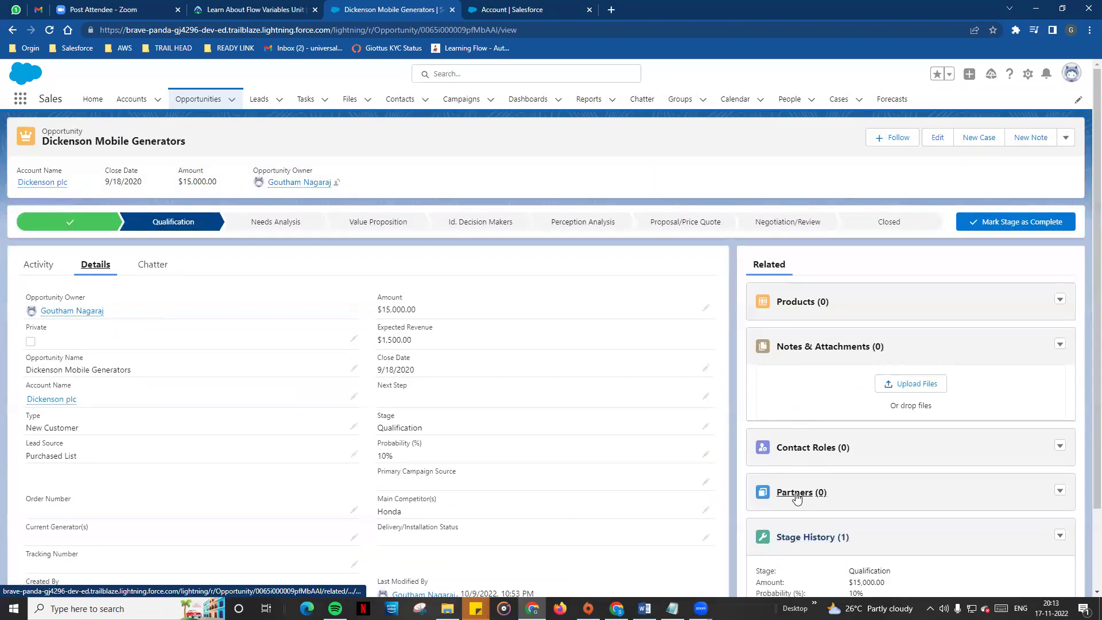
scroll(798, 499, down, 3)
scroll(831, 291, up, 3)
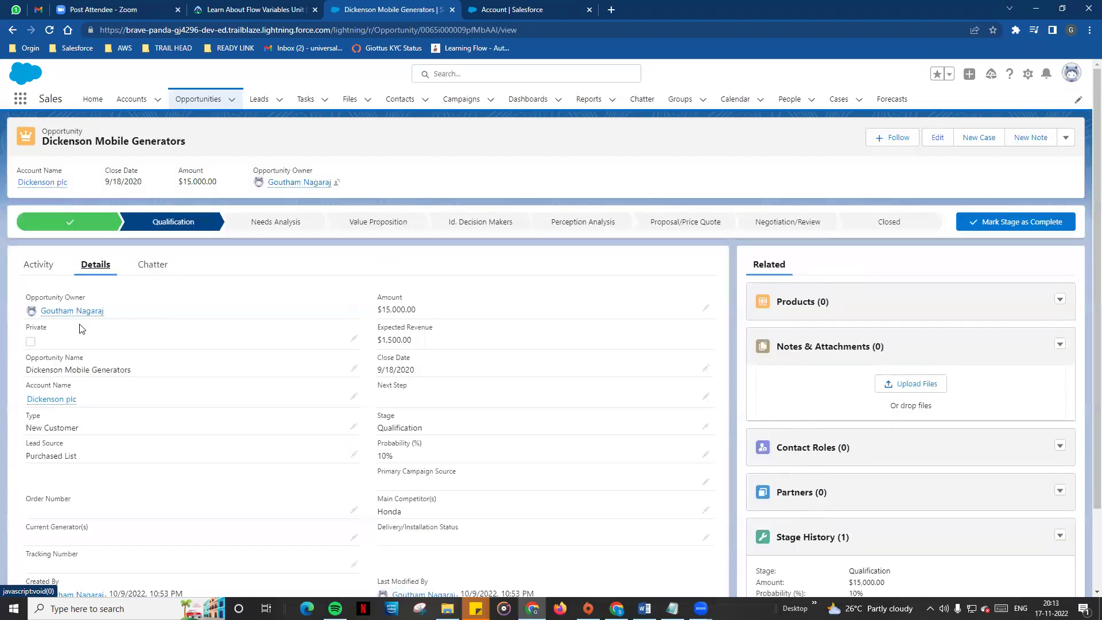
scroll(402, 298, down, 2)
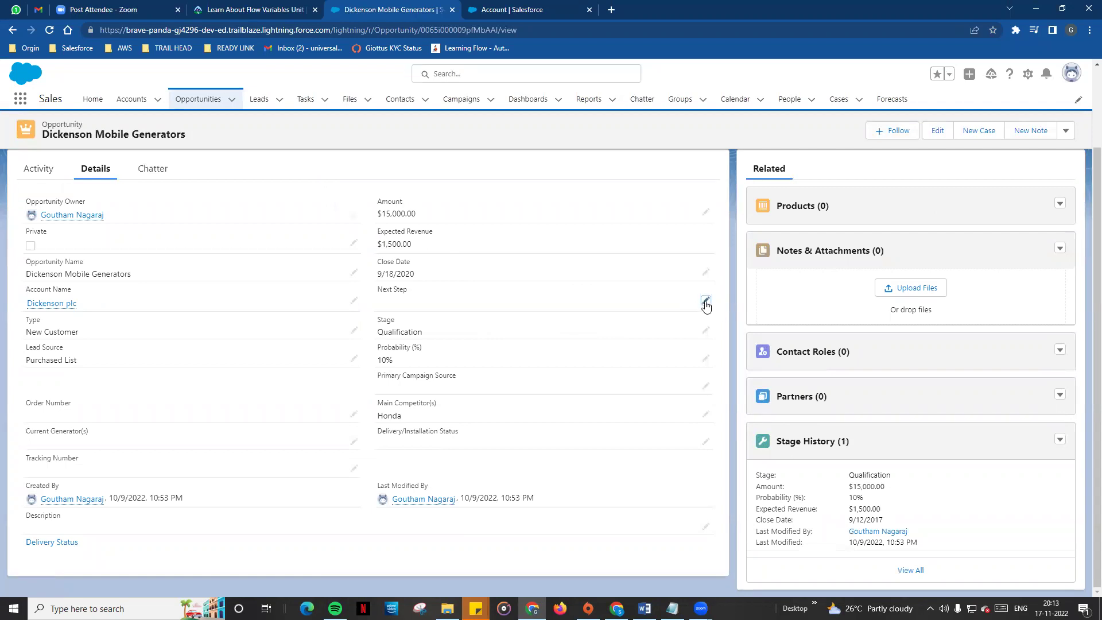
- Save 't' as the Dickenson Mobile Generators opportunity's Next Step, then open the Setup menu
click(705, 302)
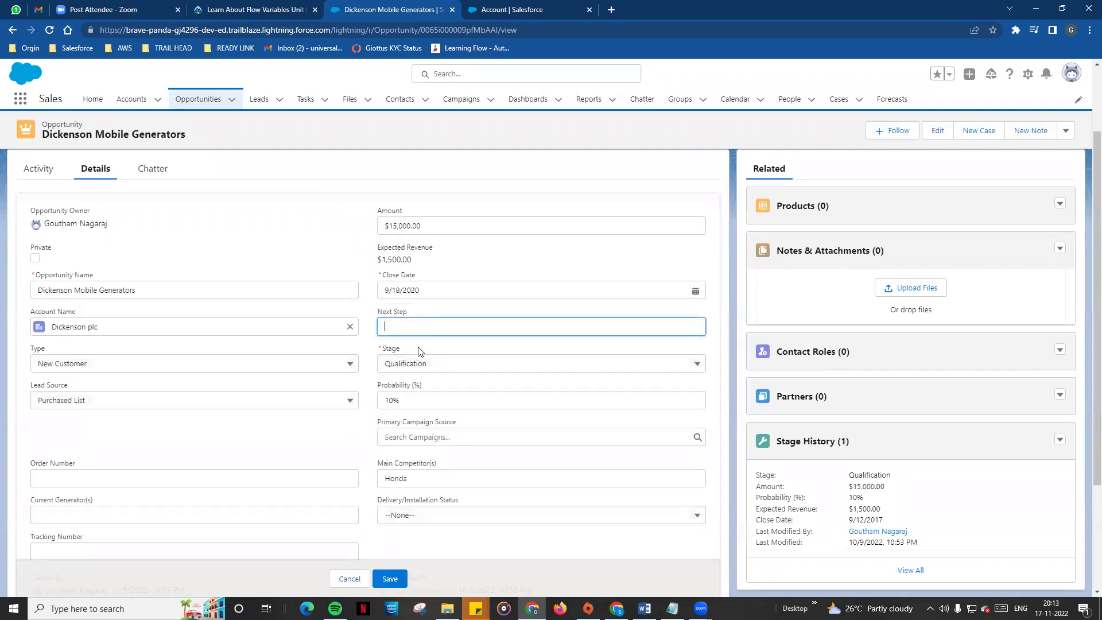
text(t)
click(389, 578)
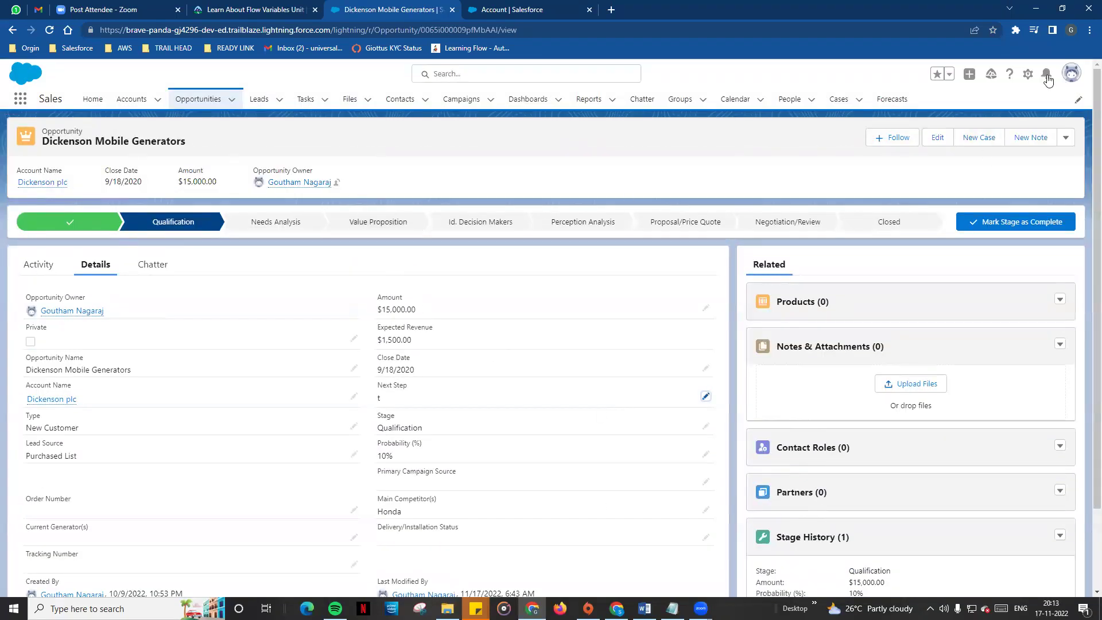
click(1027, 74)
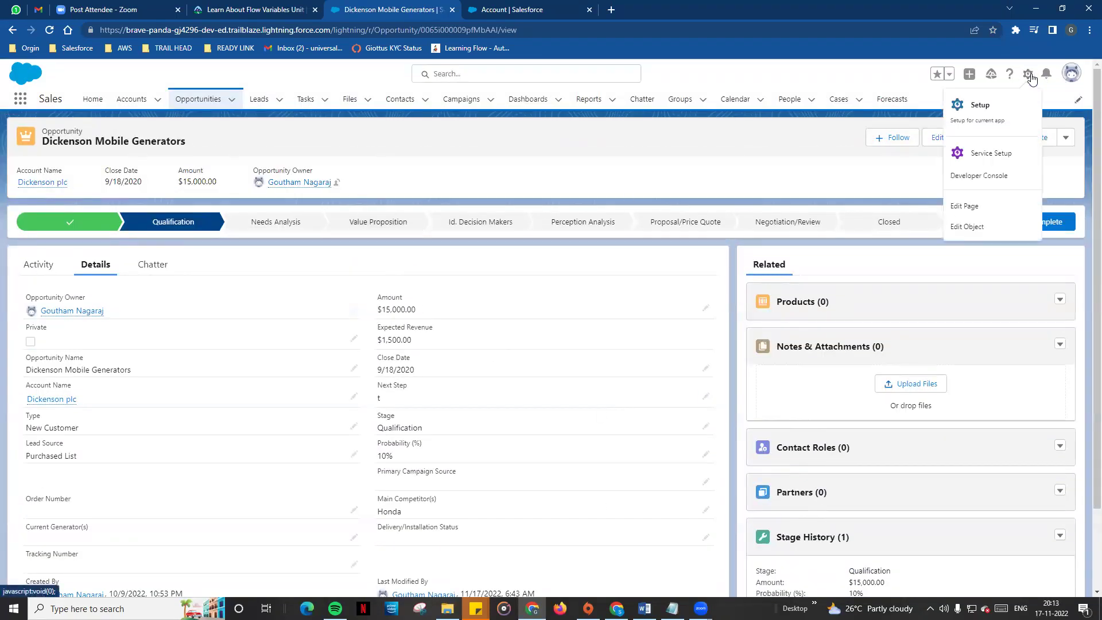
click(965, 208)
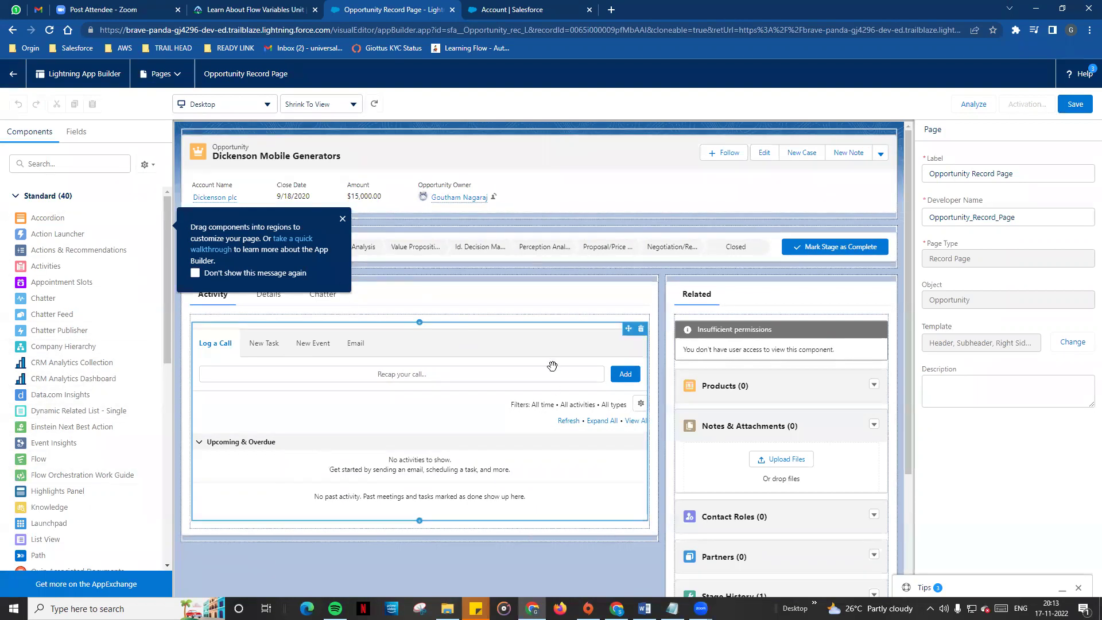
click(12, 73)
click(605, 95)
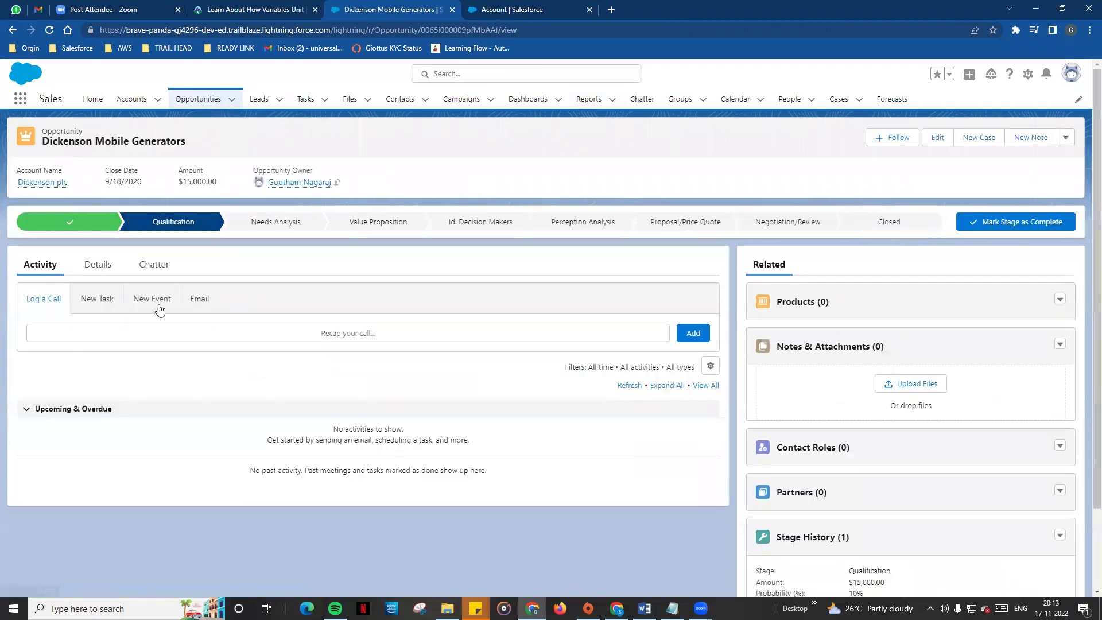
click(97, 266)
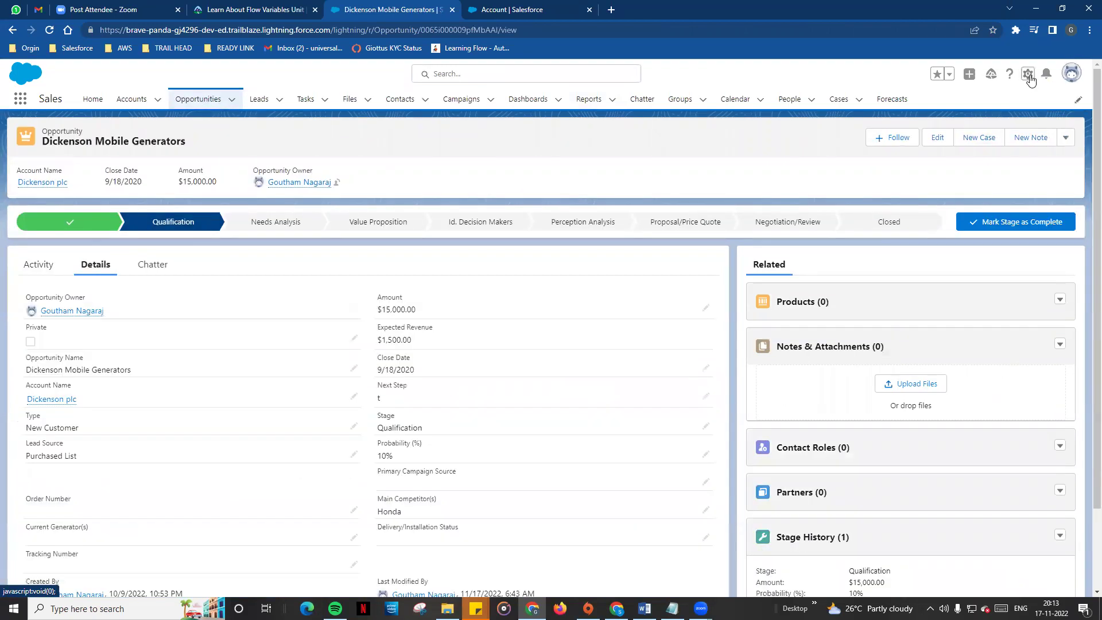
- Open the Opportunity object's Fields & Relationships page in Setup
click(1028, 76)
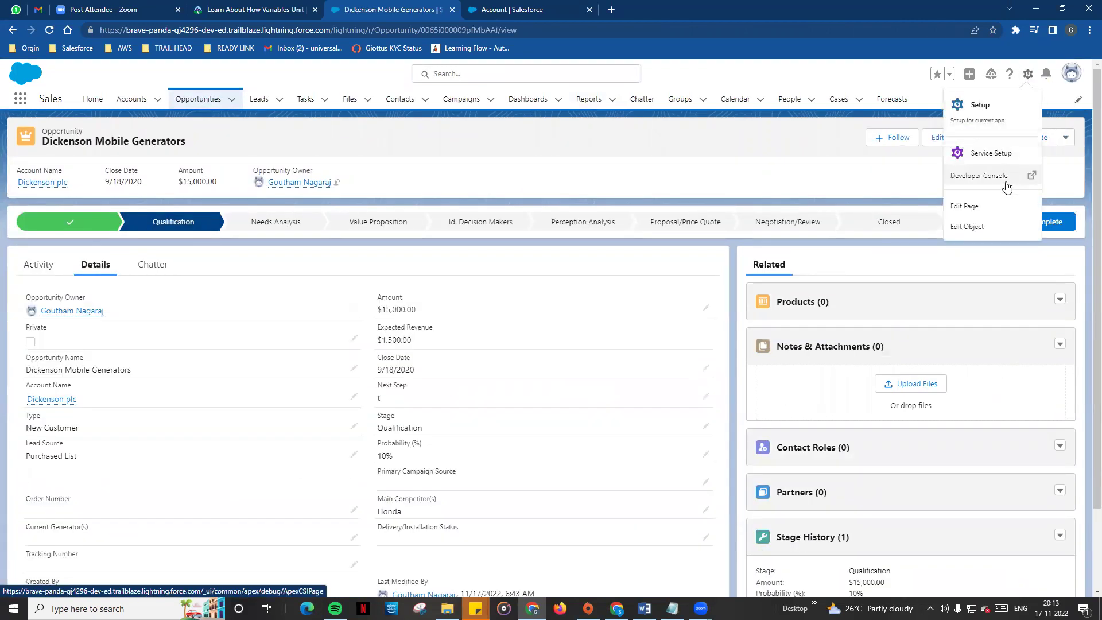
click(974, 231)
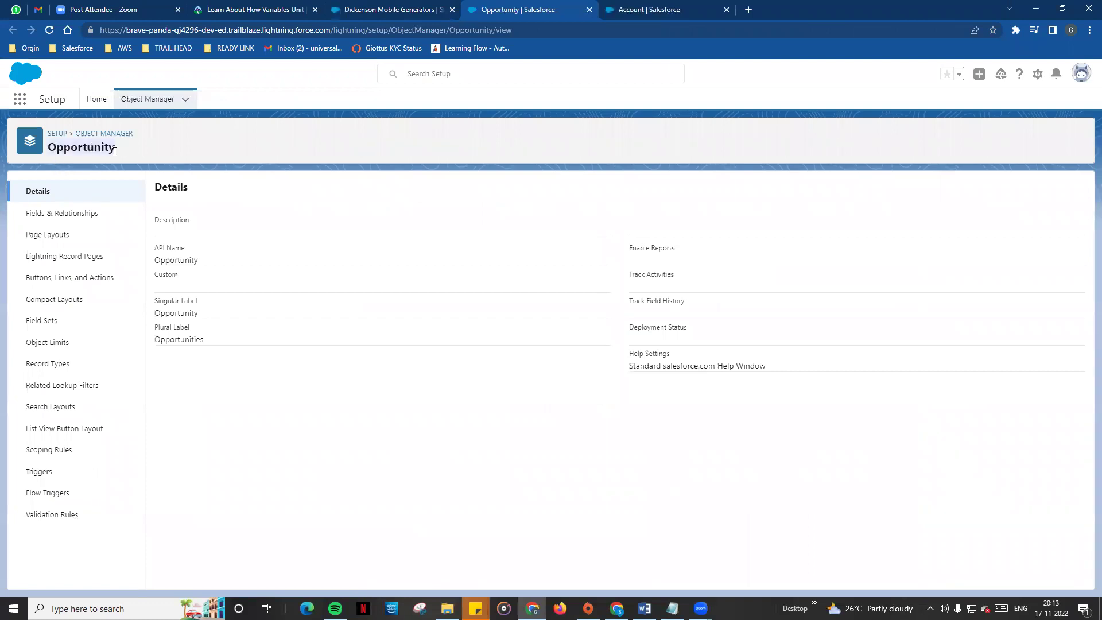
click(69, 215)
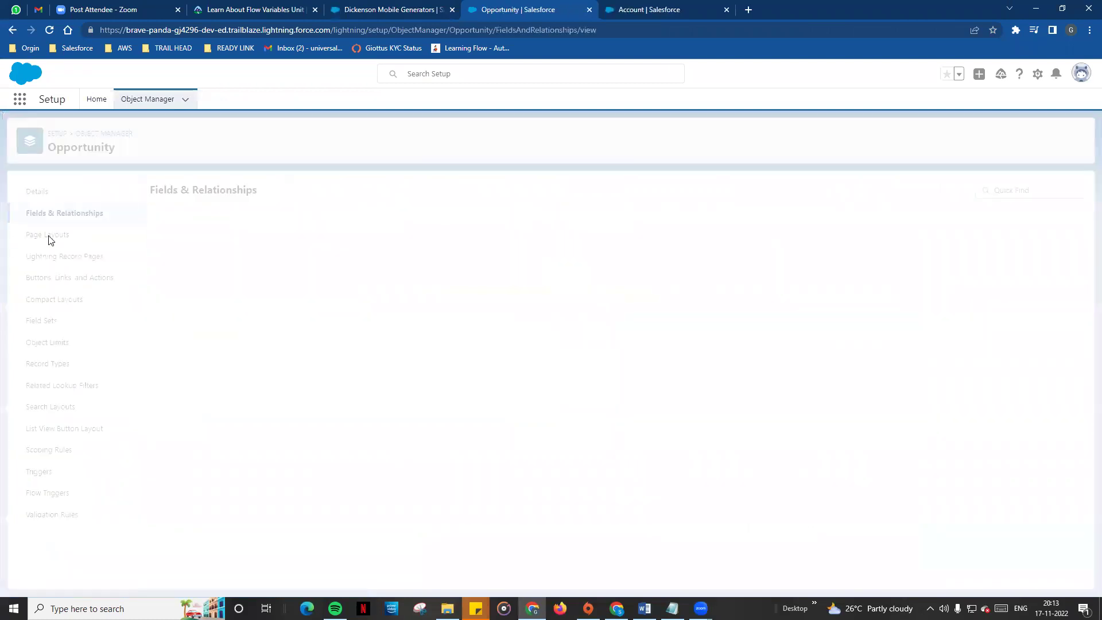
- Review the fields, noting Account Name's Lookup(Account) type, then return to the Sales app Home
scroll(195, 477, down, 5)
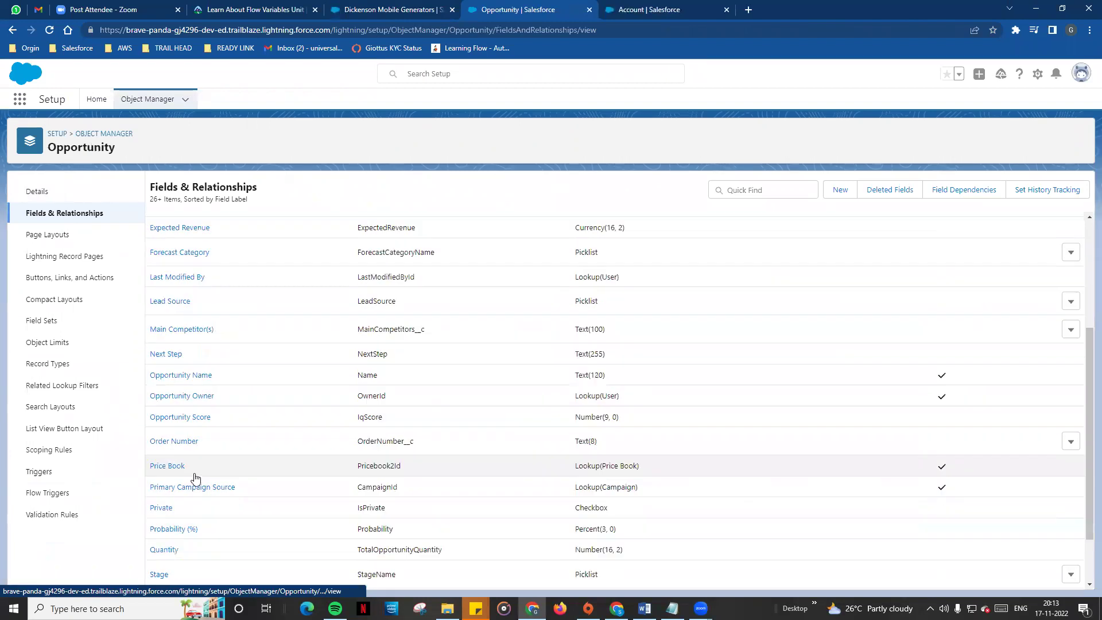
scroll(195, 477, down, 1)
scroll(194, 479, up, 5)
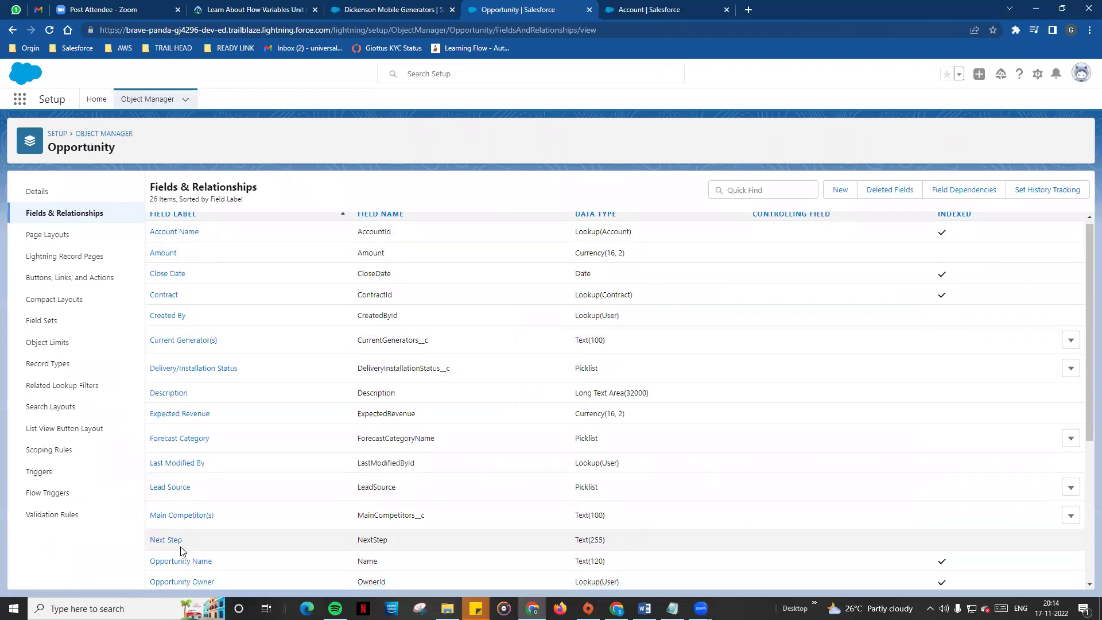
scroll(178, 548, down, 4)
scroll(195, 537, up, 4)
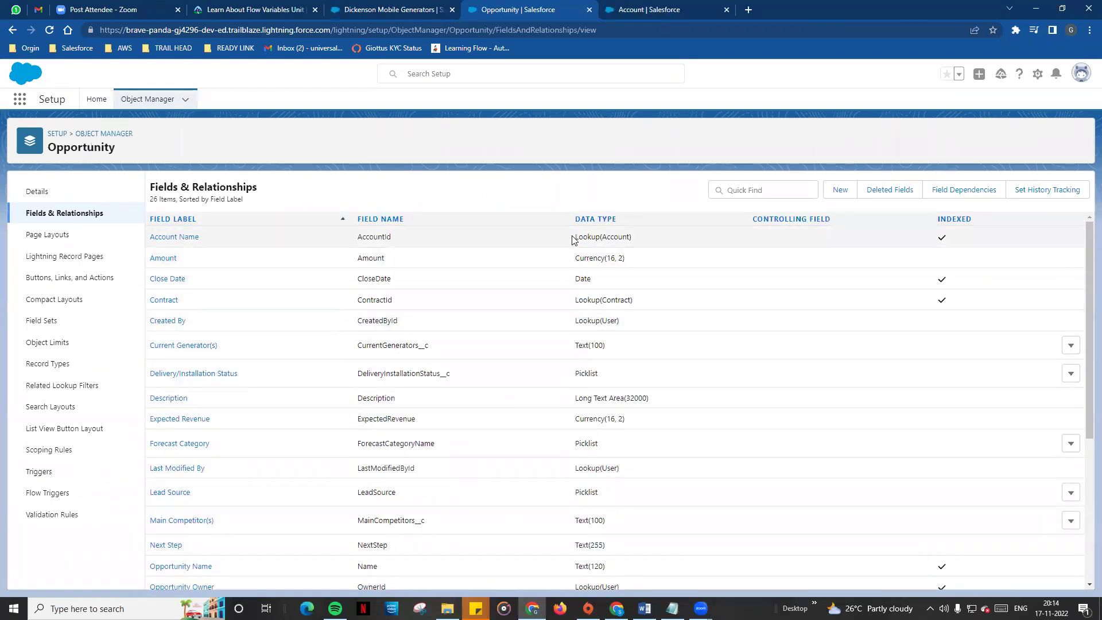
drag(573, 236, 651, 238)
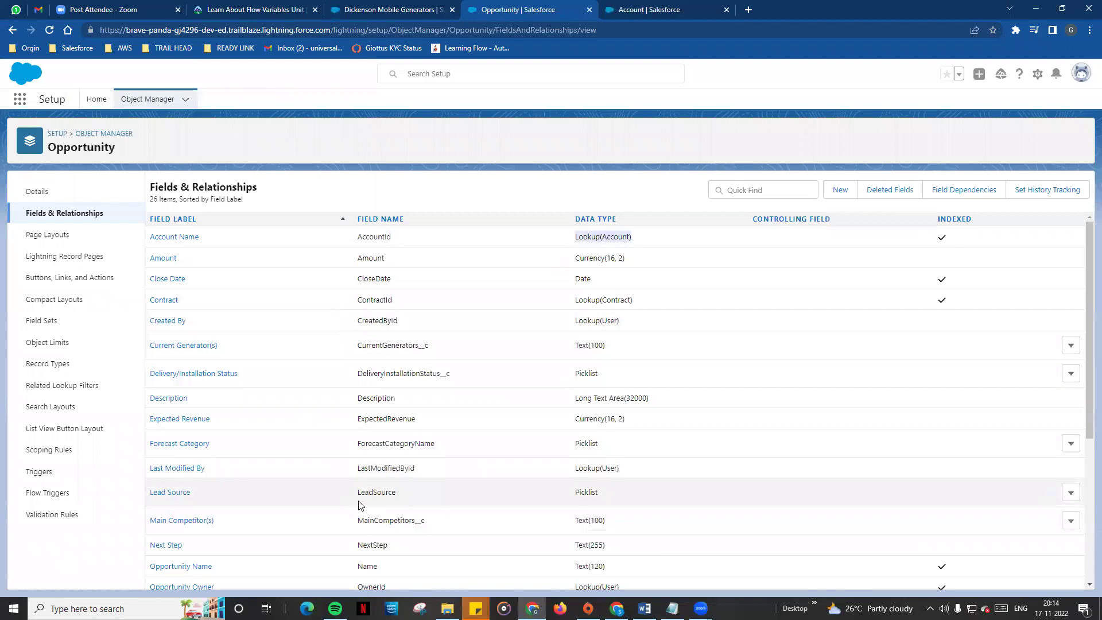
click(397, 7)
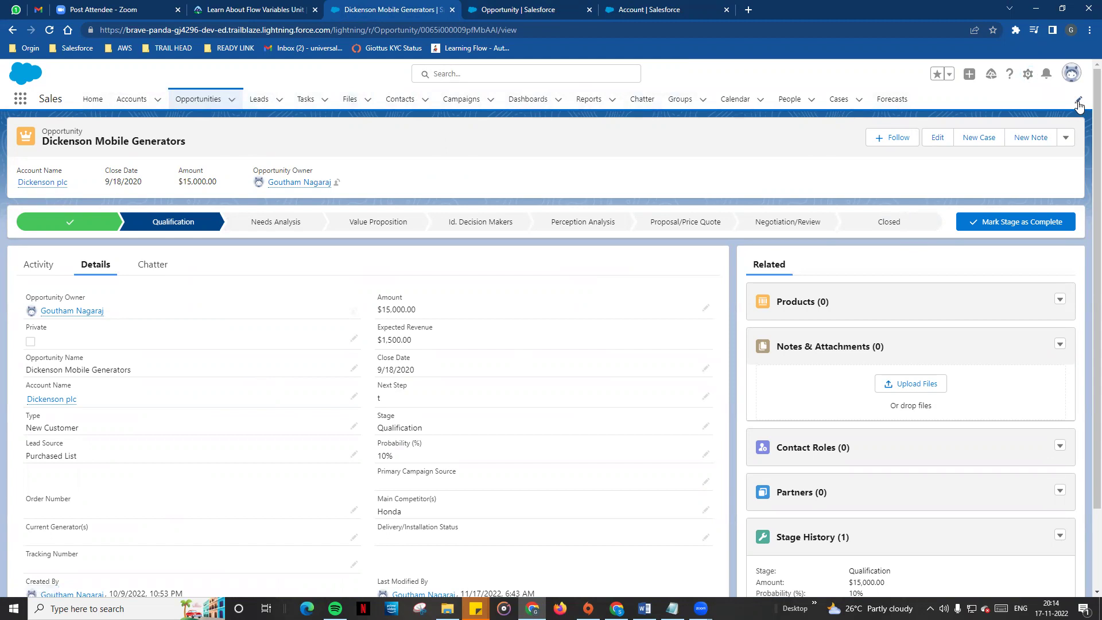
click(92, 100)
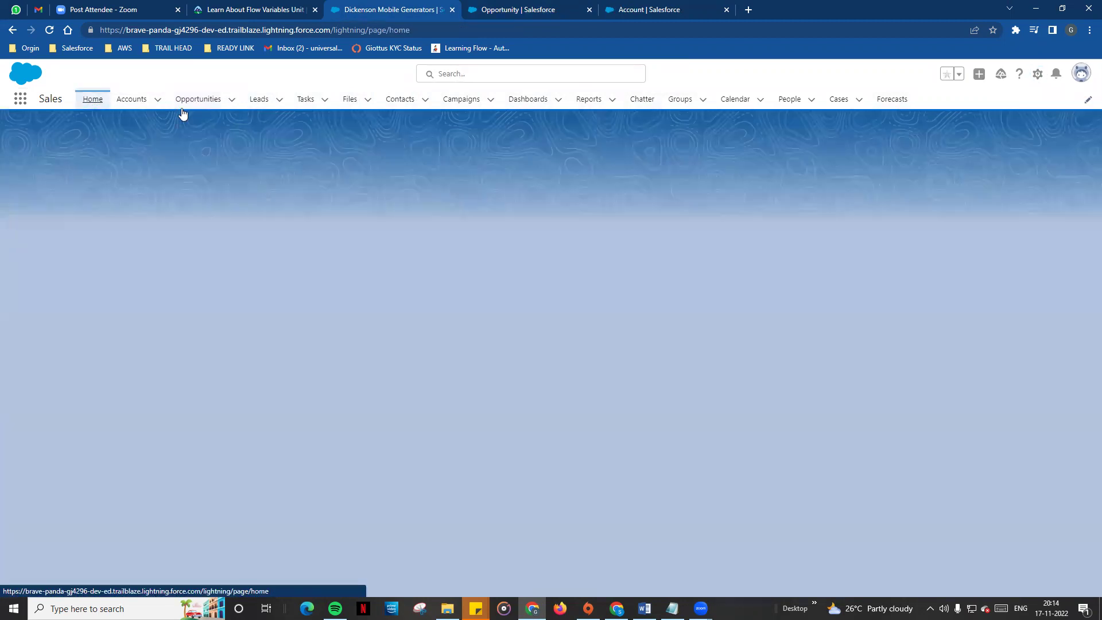
- Add Assets from the All items list to the Sales navigation bar and save
click(1078, 100)
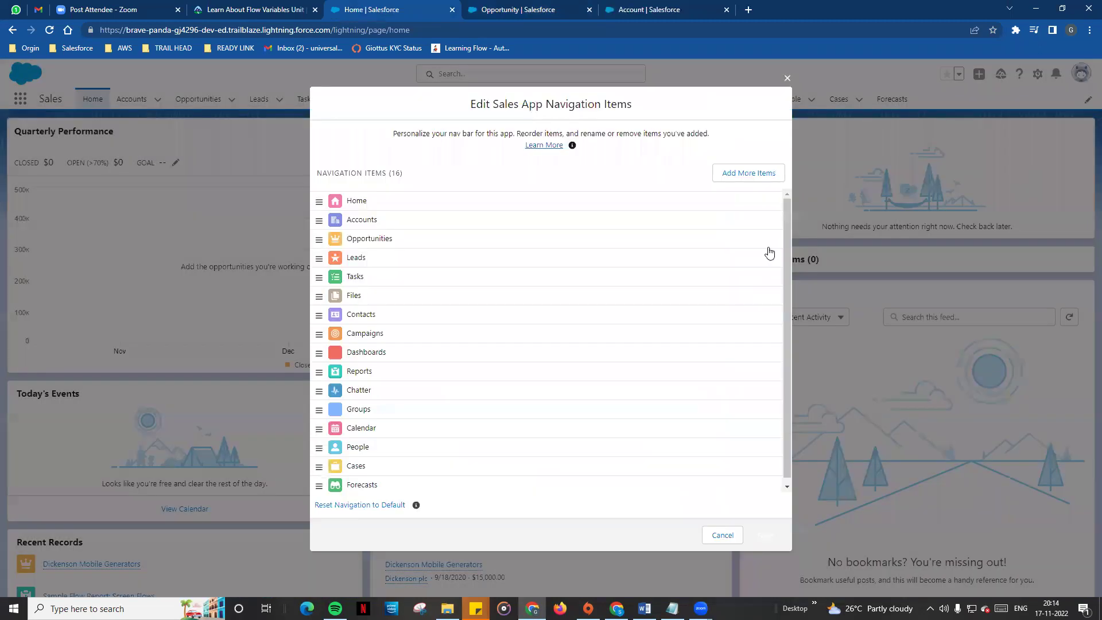
click(742, 173)
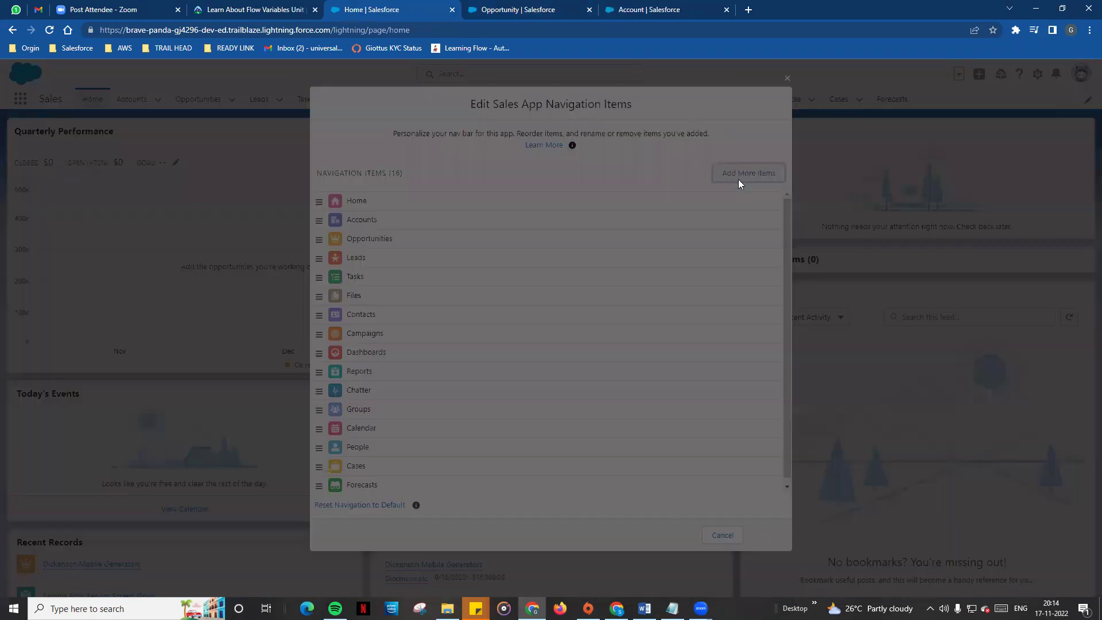
click(337, 177)
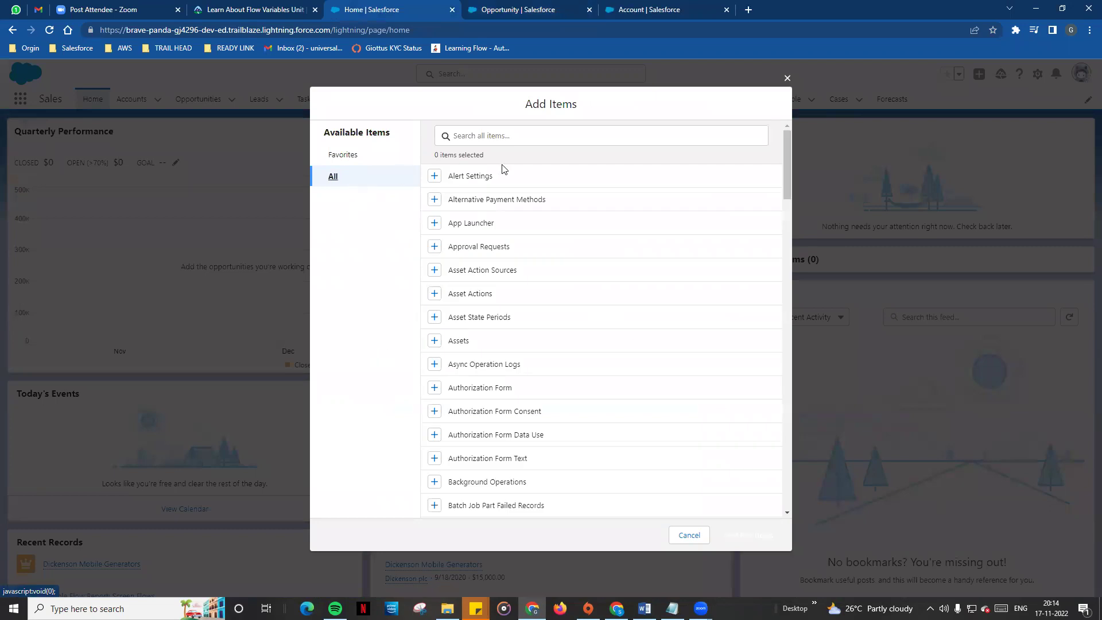
scroll(479, 350, down, 2)
click(435, 227)
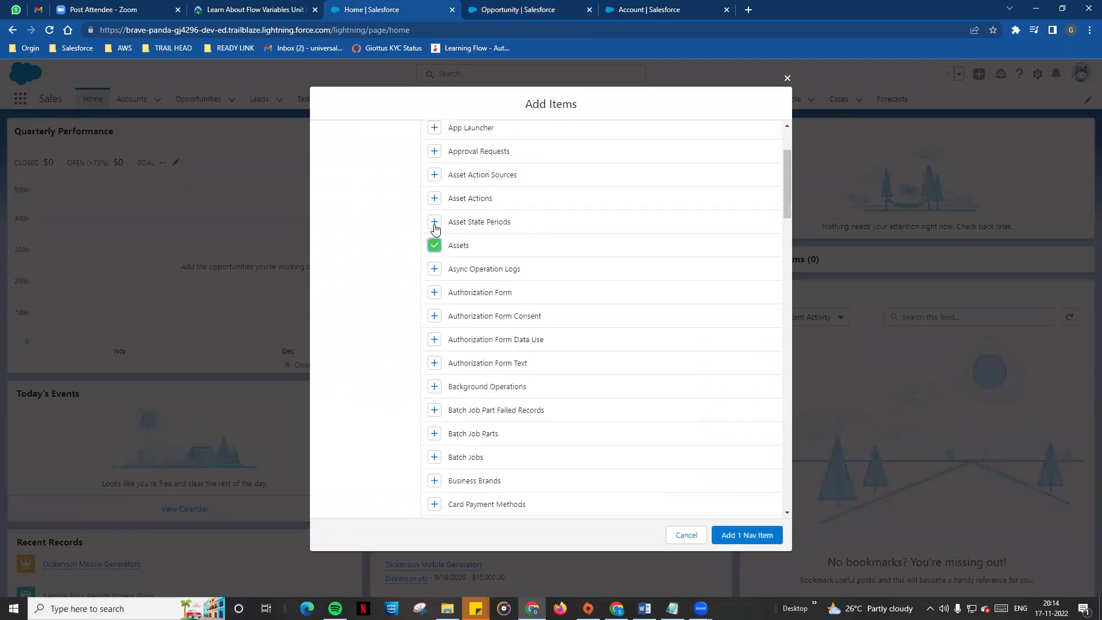
click(739, 535)
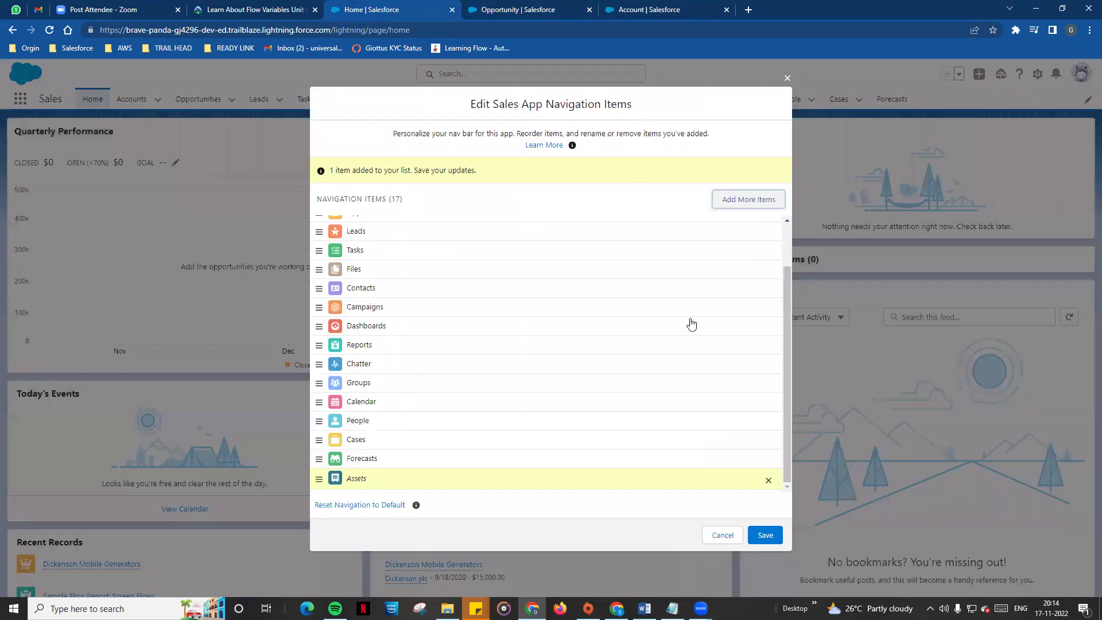
click(765, 536)
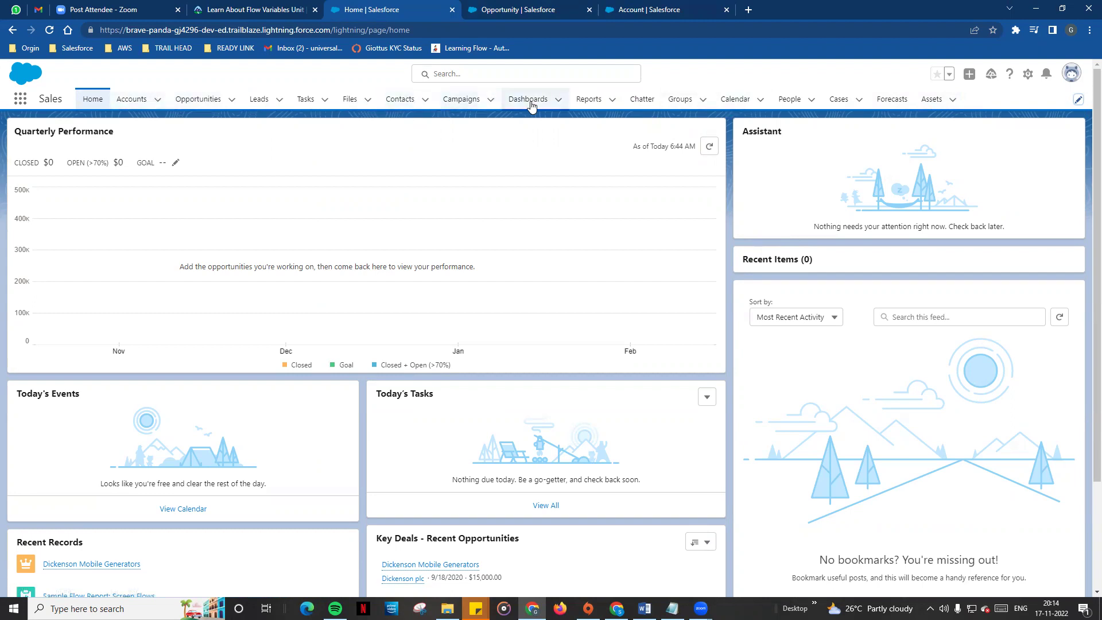
- Show the Burlington Textiles Corp of America account's Details, then open its Setup menu
click(136, 102)
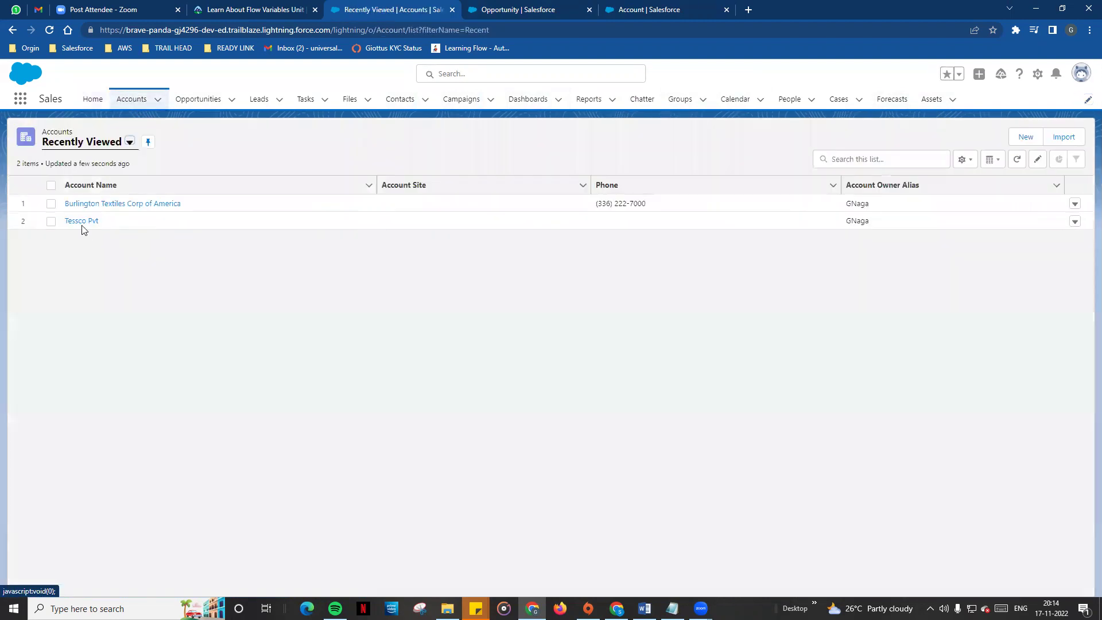
click(121, 201)
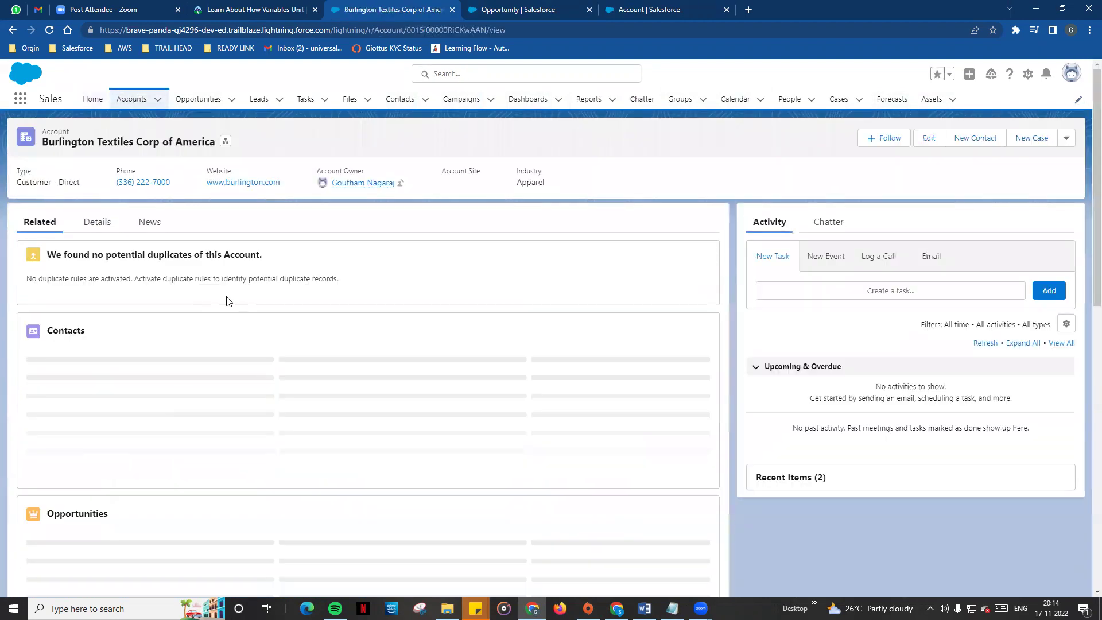
click(96, 224)
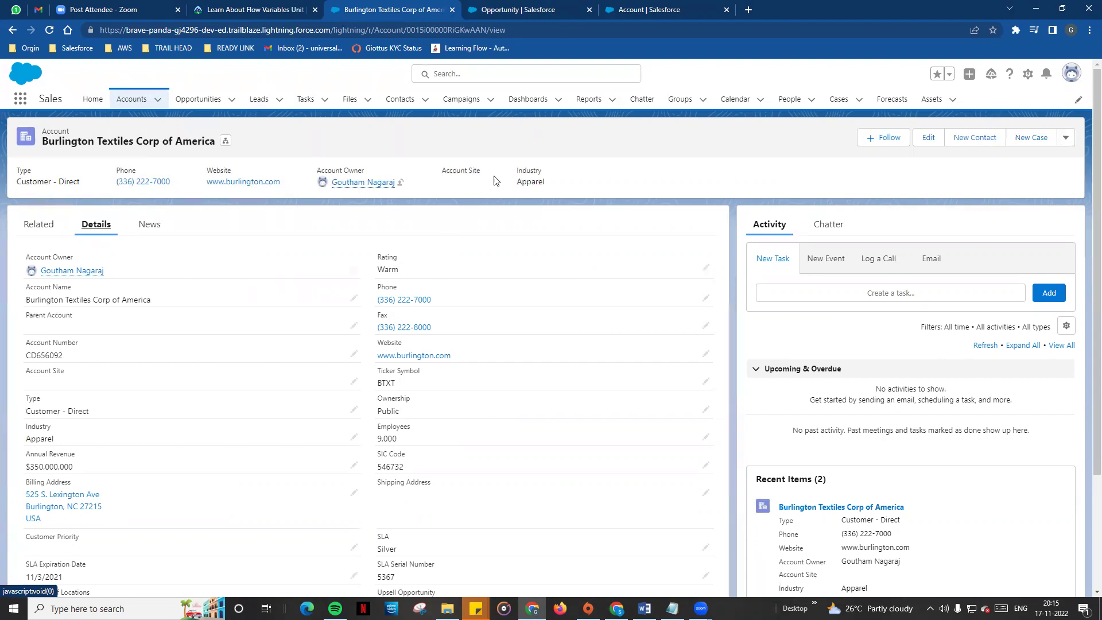
click(1027, 74)
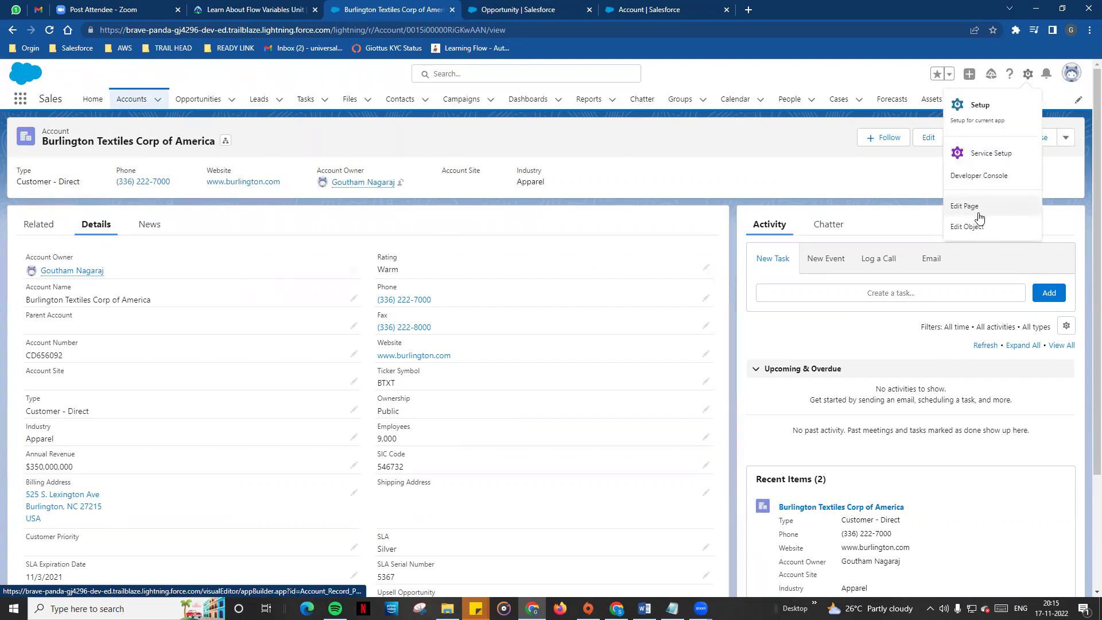